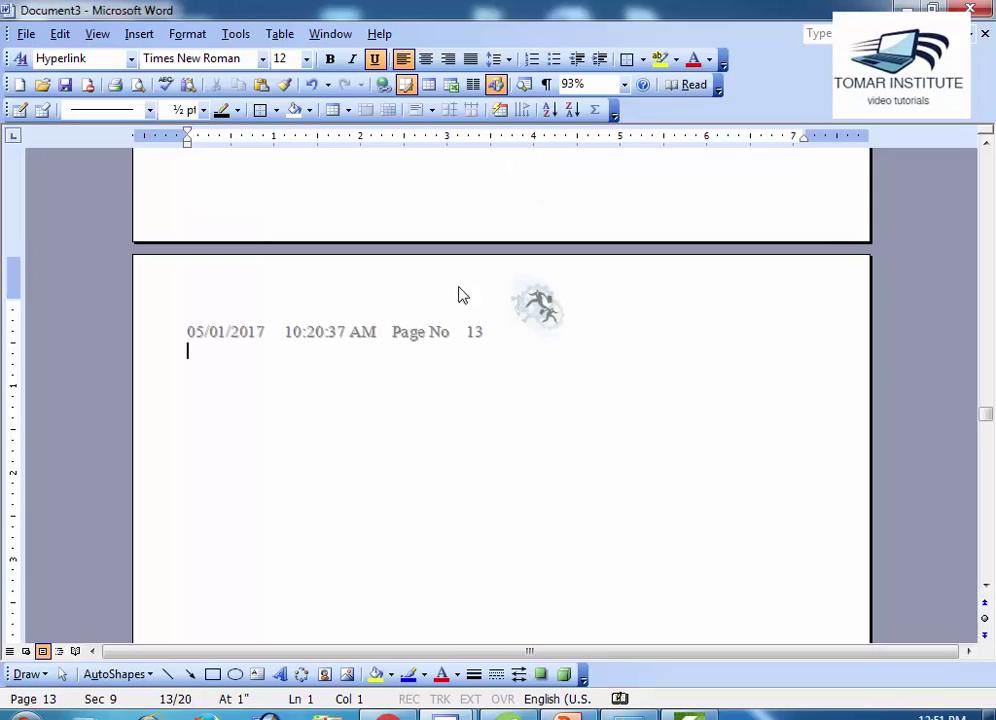
Delete the date, time and page number text from the page 12 header, keeping the logo, and close header editing.
scroll(490, 345, up, 20)
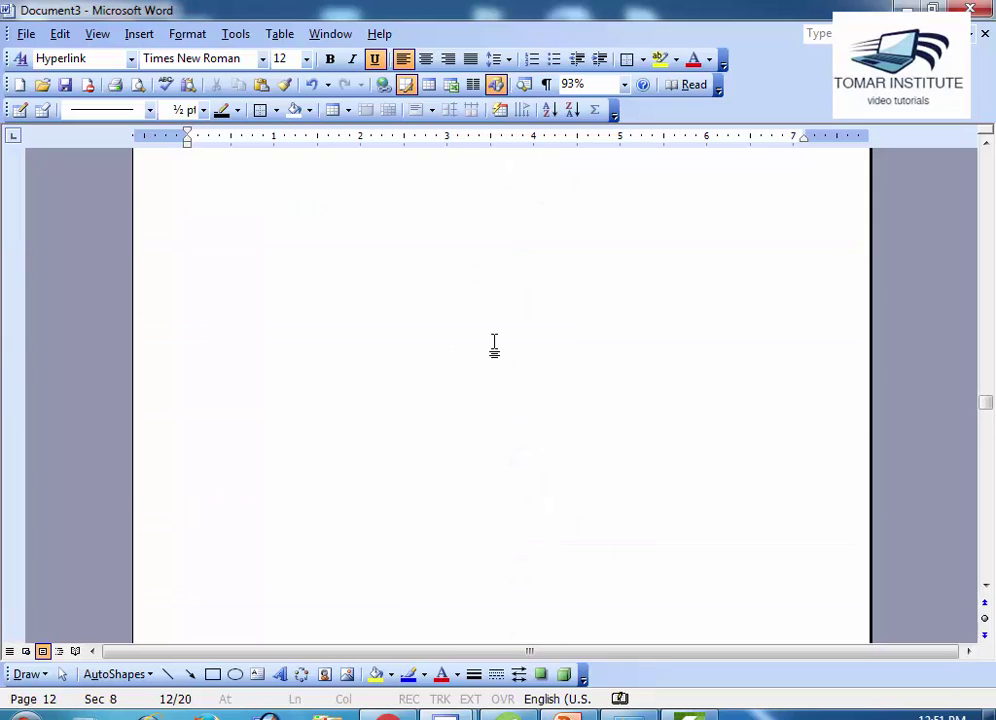
scroll(494, 345, up, 20)
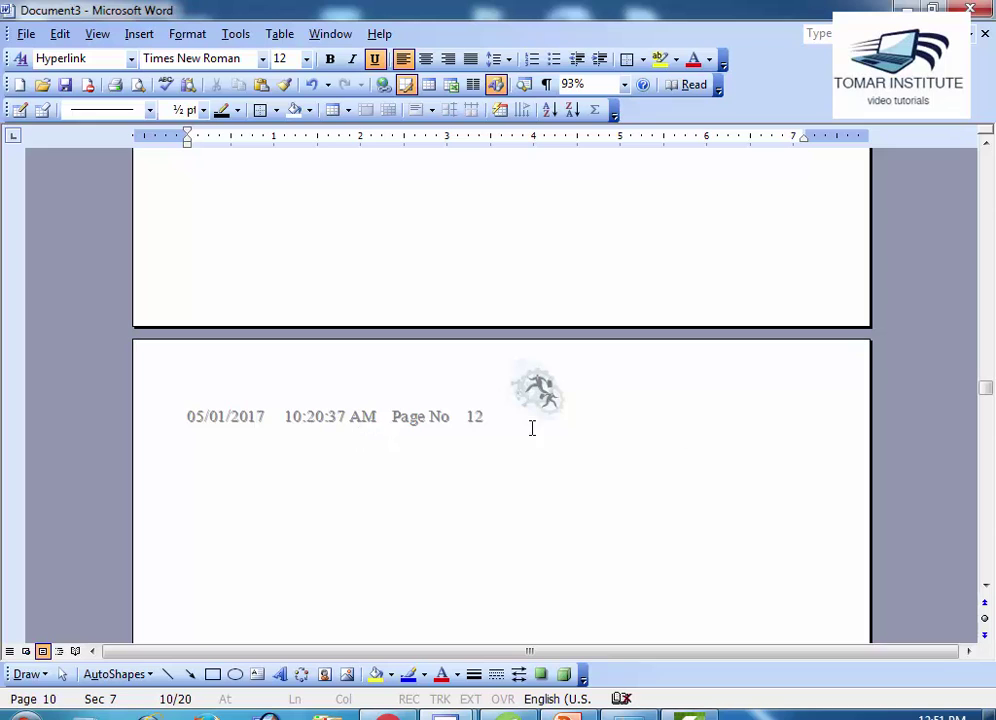
double_click(379, 427)
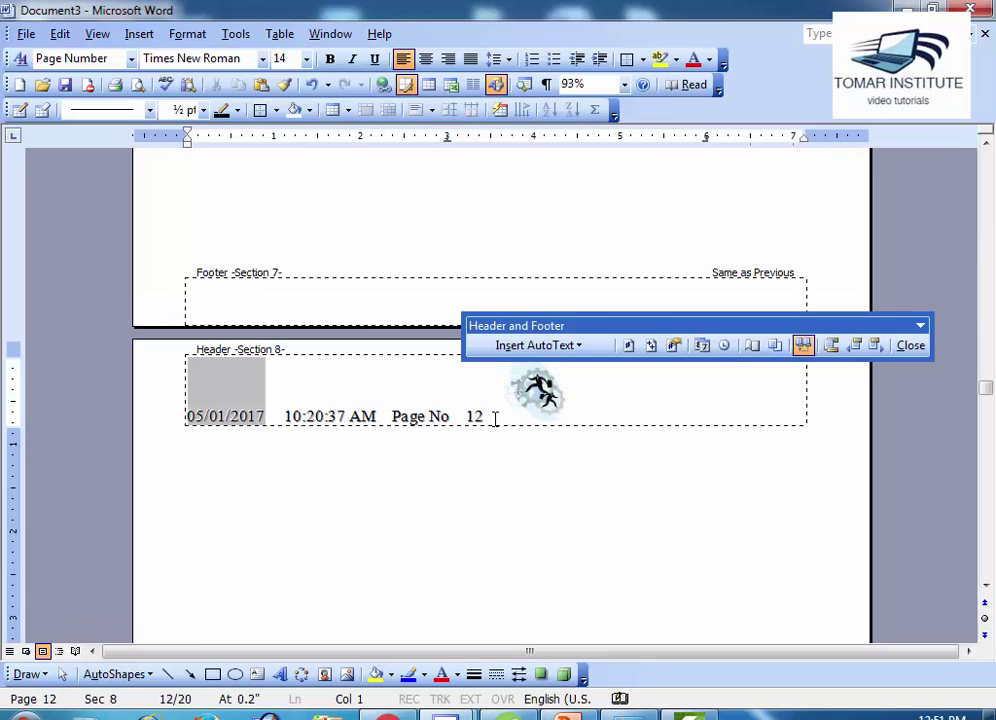
drag(494, 416, 167, 413)
key(Delete)
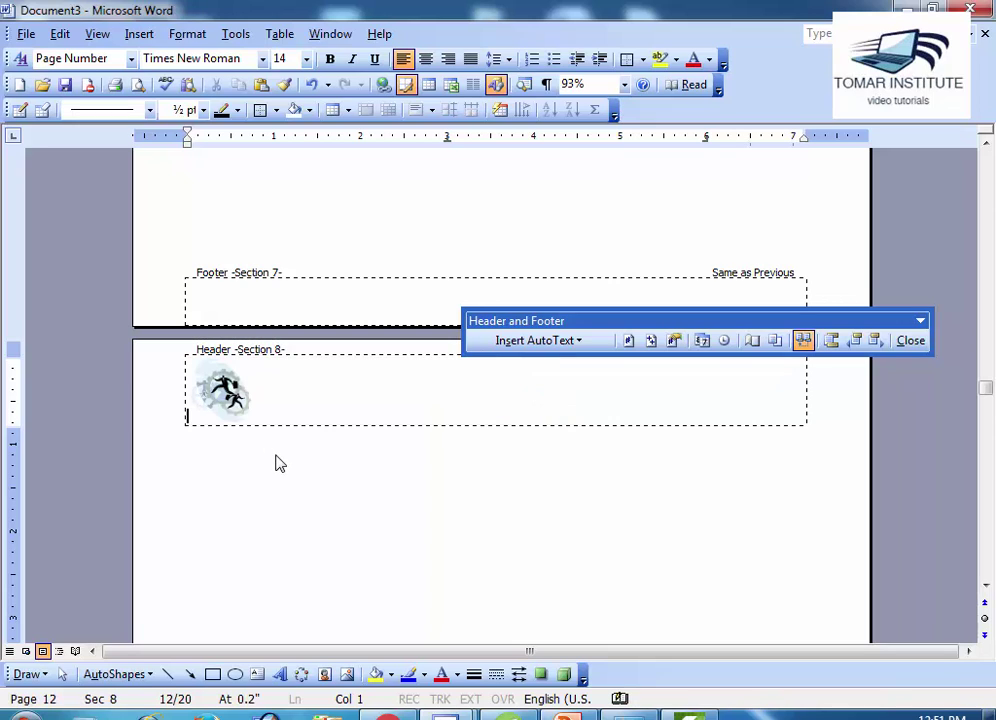
click(909, 340)
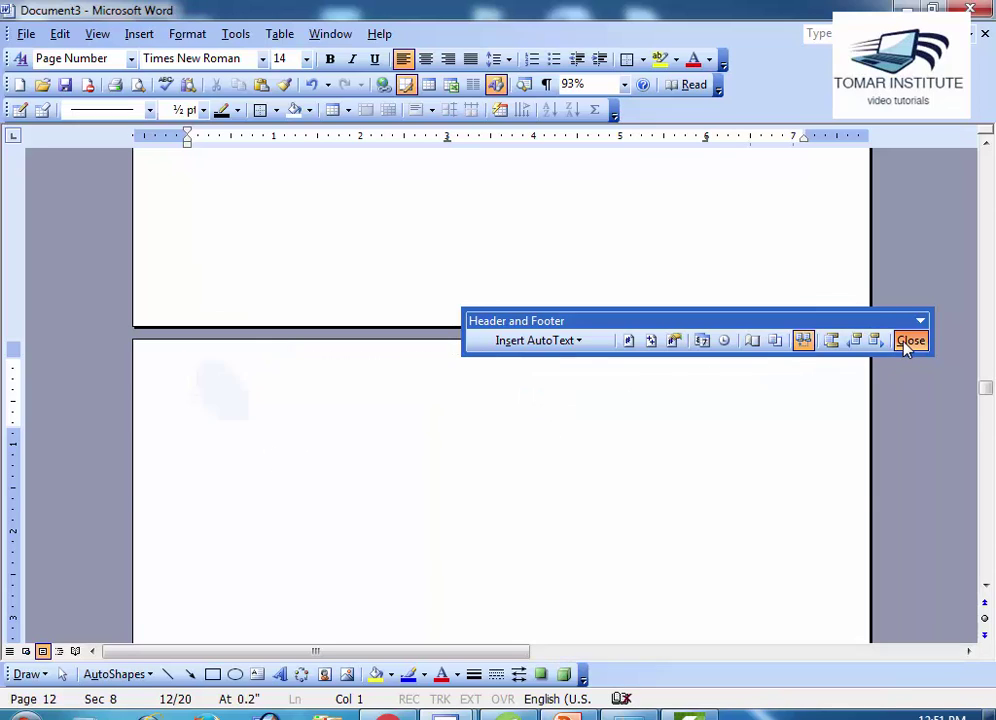
Start inserting page numbers from the document's first page, with the position set to Top of page (Header).
scroll(910, 393, up, 3)
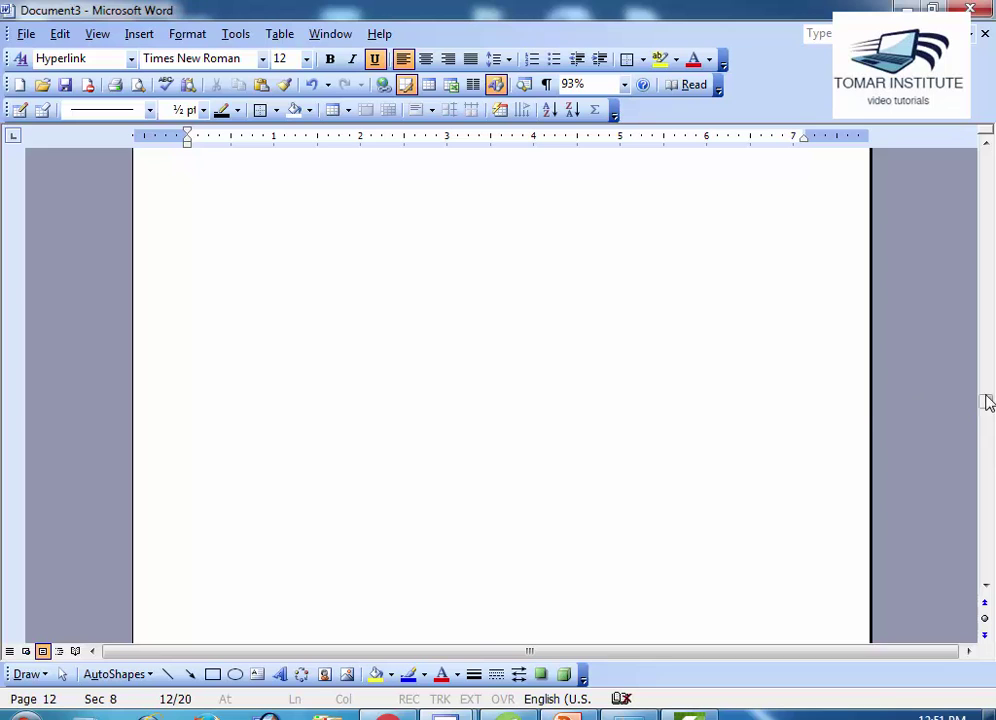
drag(988, 402, 984, 152)
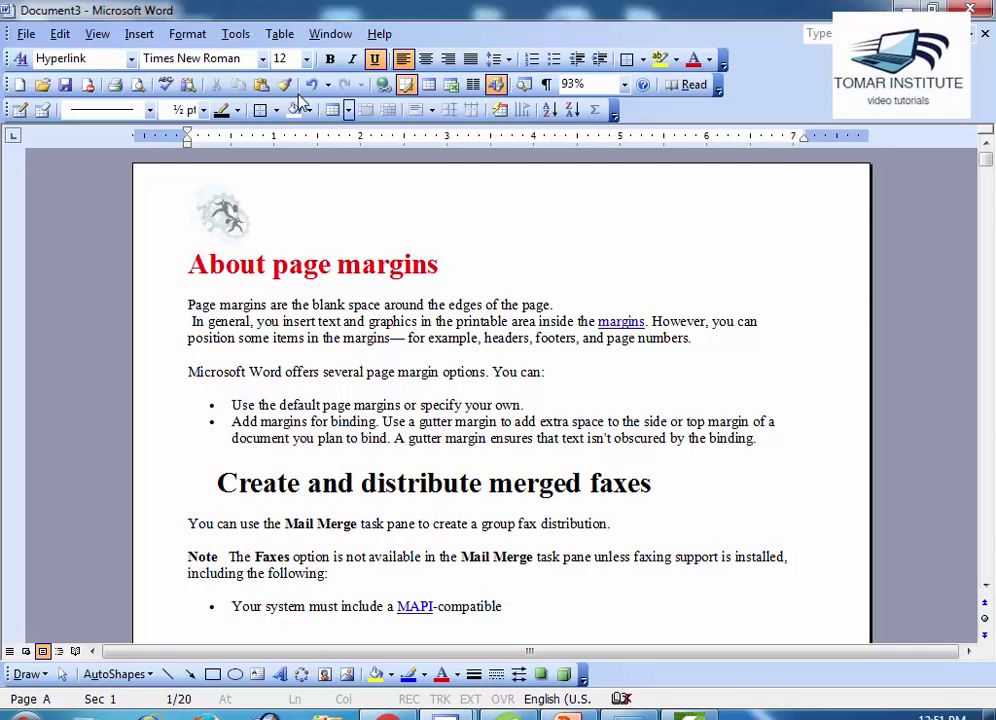
click(139, 34)
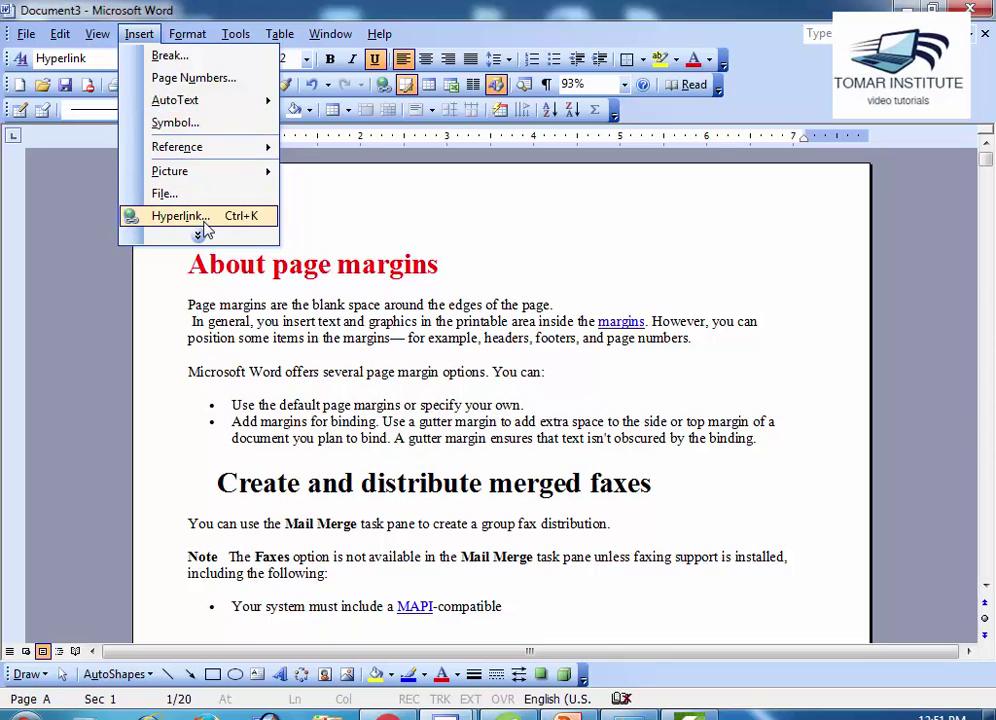
click(198, 235)
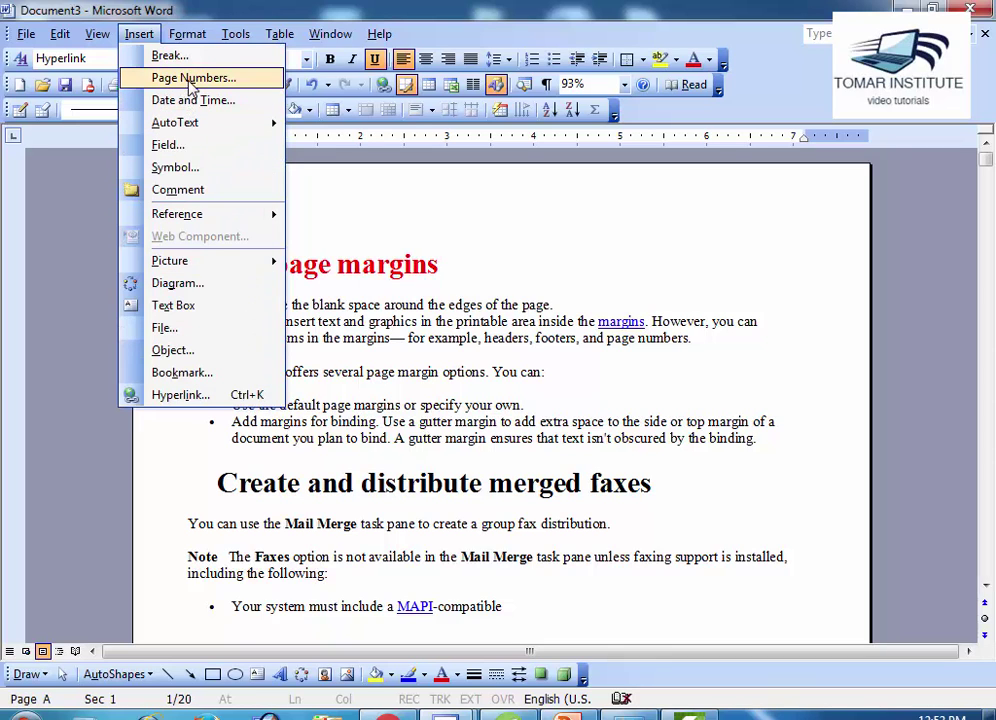
click(189, 78)
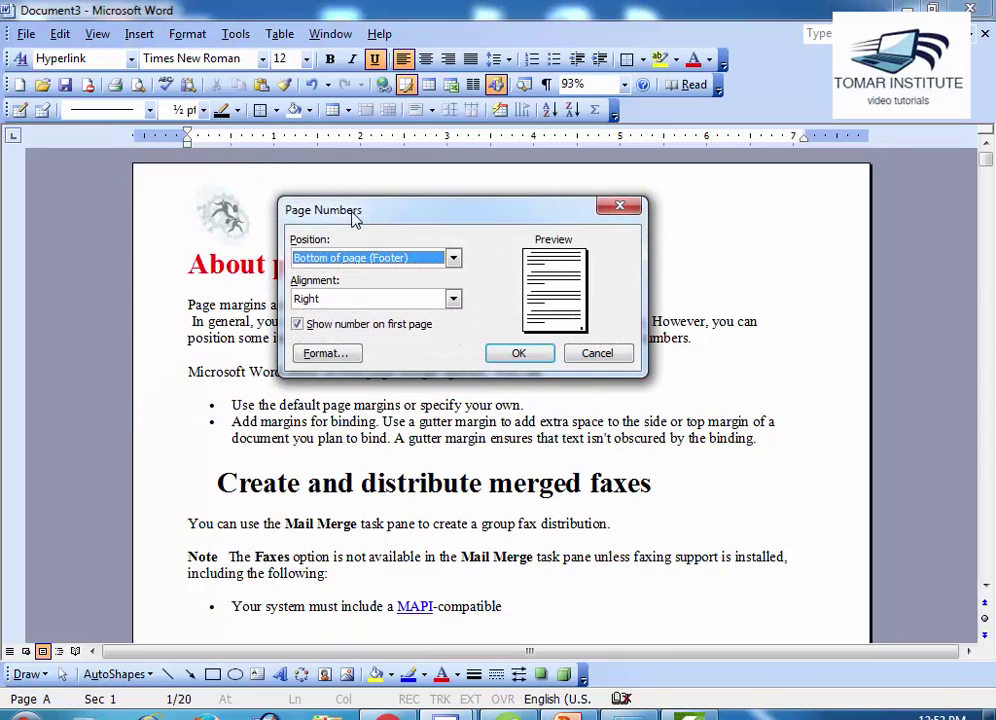
drag(355, 214, 397, 220)
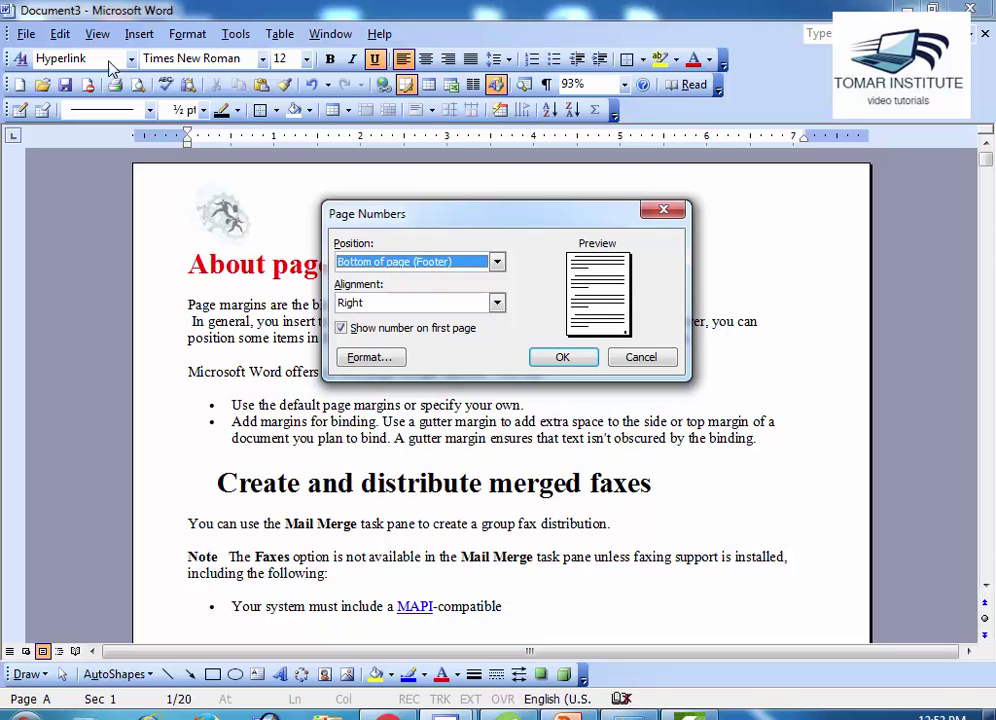
click(397, 265)
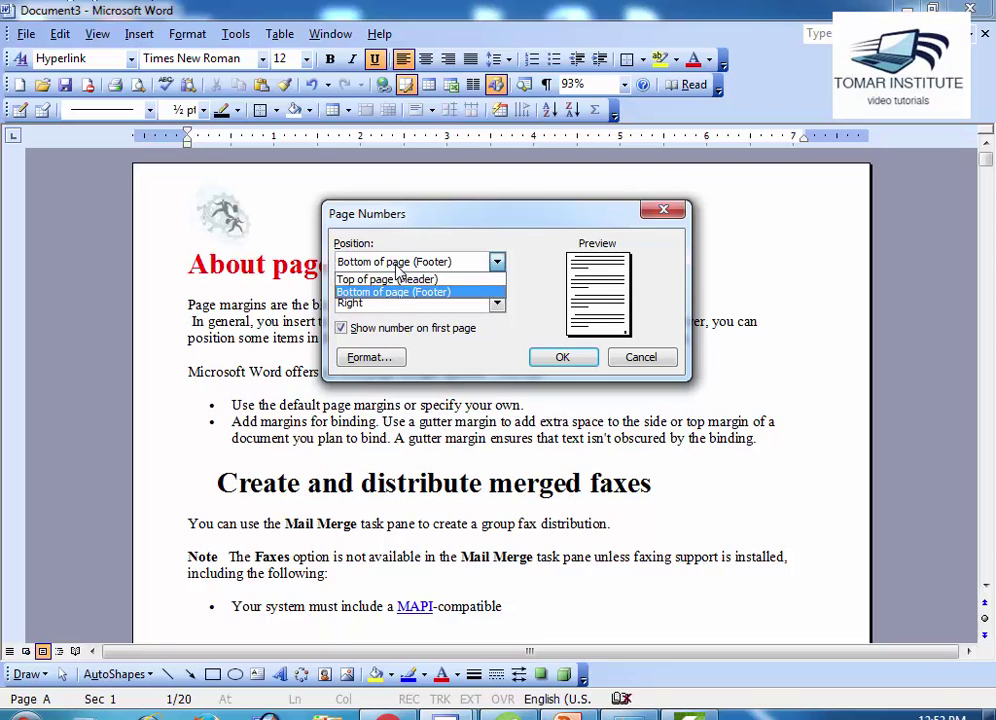
click(389, 291)
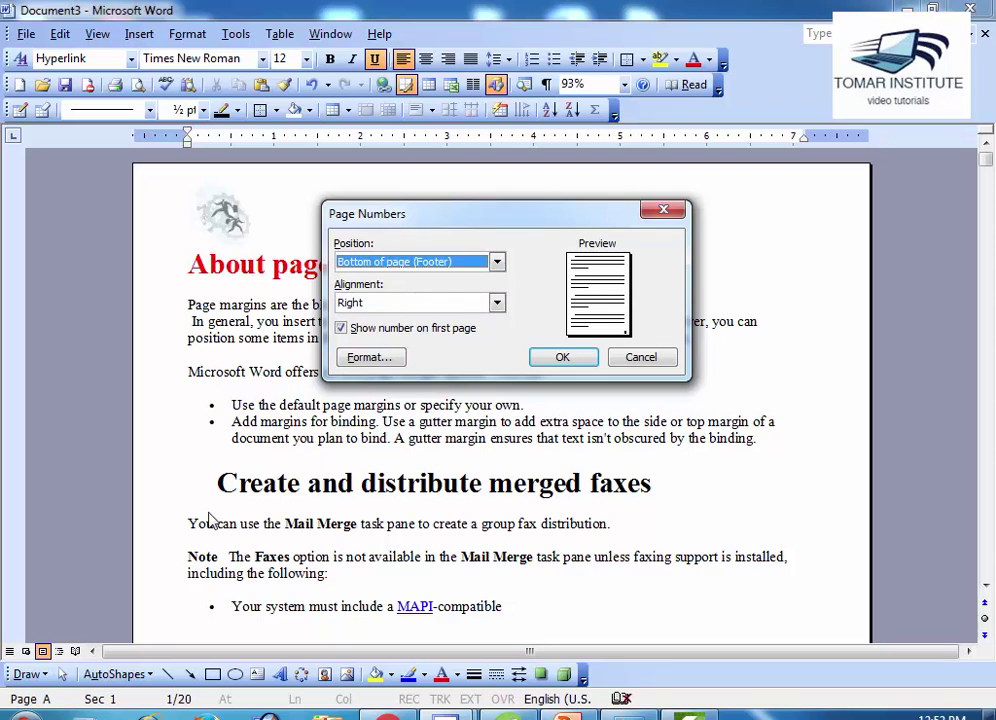
click(455, 262)
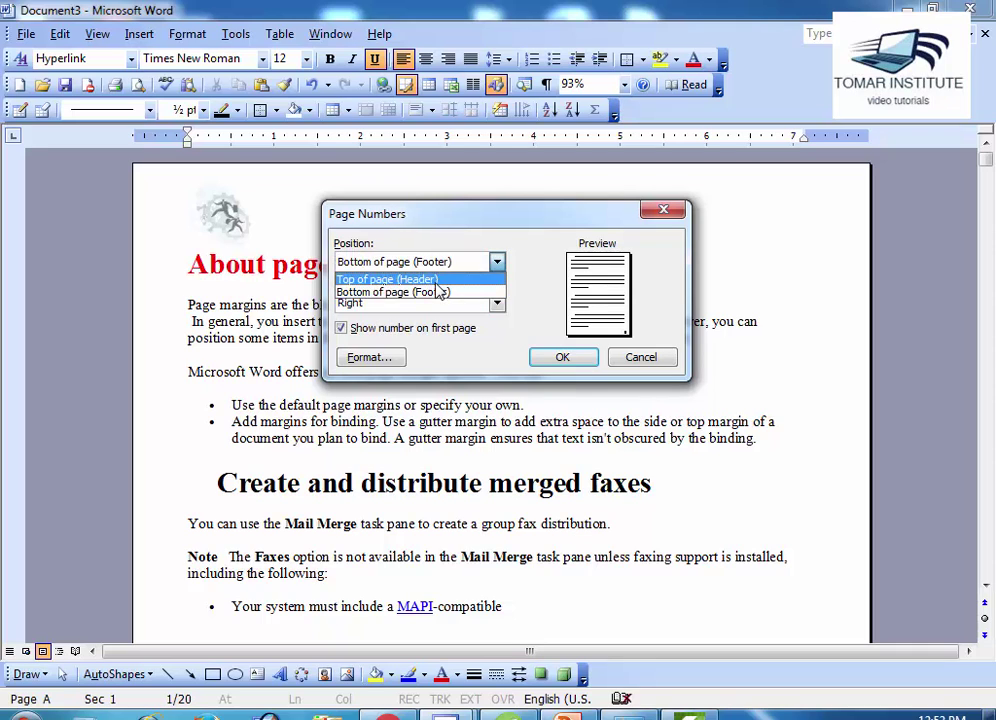
click(442, 278)
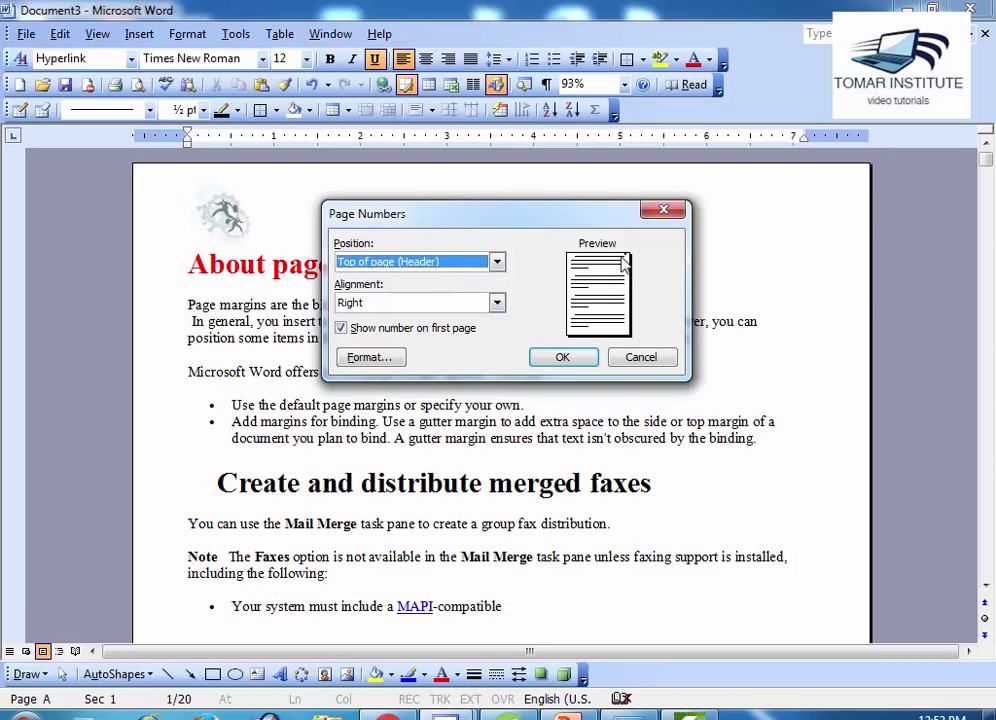
Preview the Left and Right alignments for the page number and set the alignment to Center.
click(441, 305)
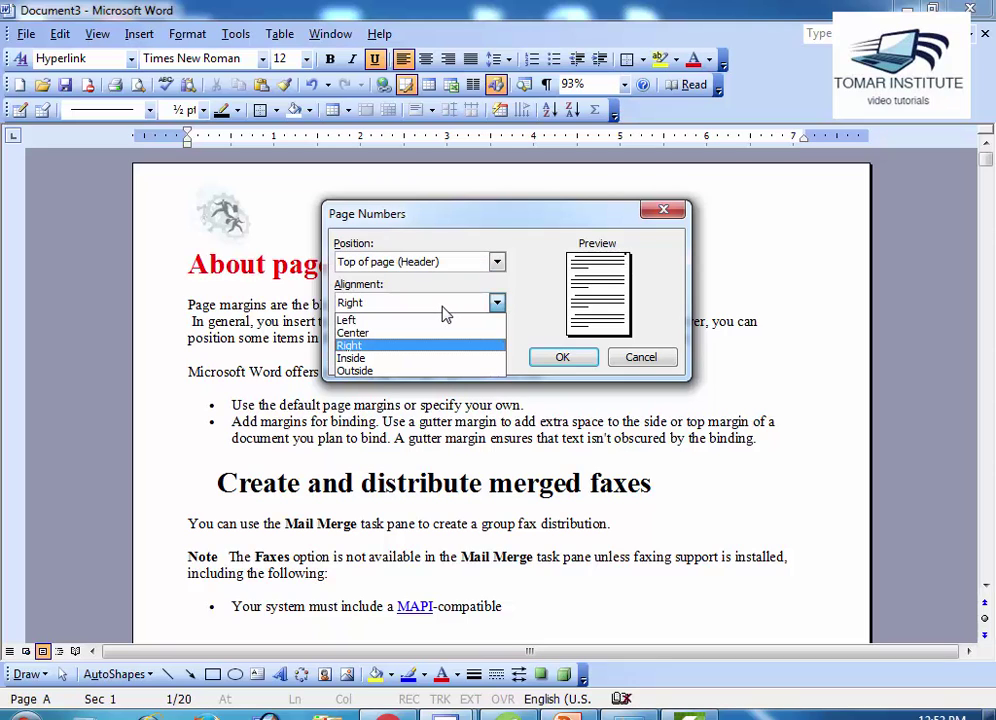
click(447, 320)
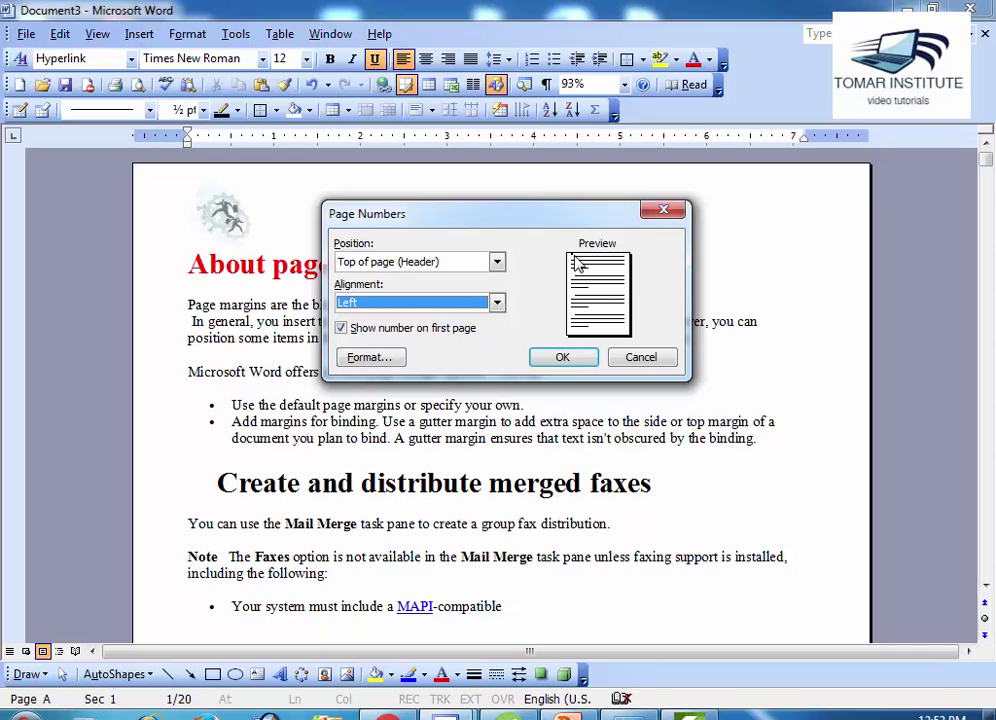
click(390, 304)
click(390, 335)
click(432, 304)
click(418, 346)
click(400, 304)
click(393, 336)
Set the page number format to 1, 2, 3, ... and insert the page numbers into the document.
click(399, 360)
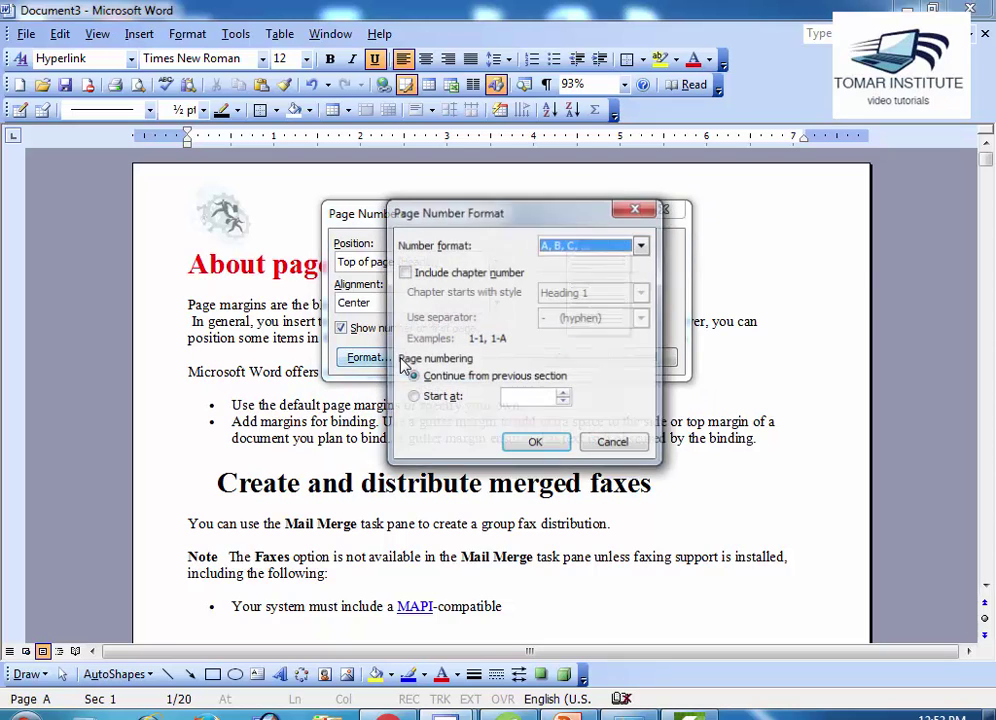
click(643, 246)
scroll(645, 289, down, 1)
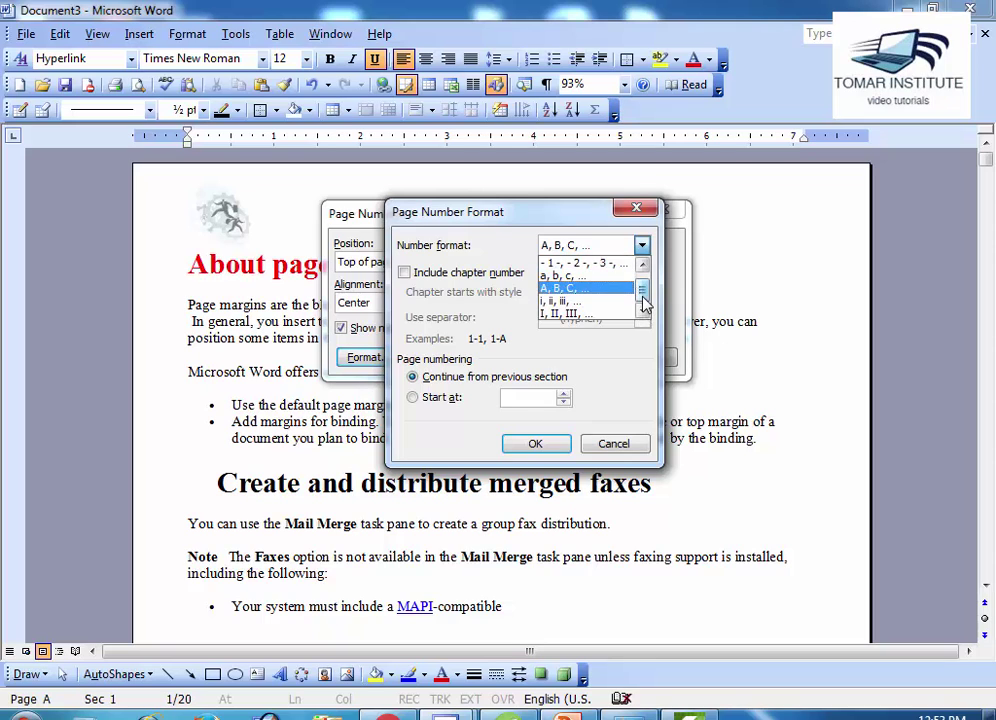
scroll(645, 295, up, 1)
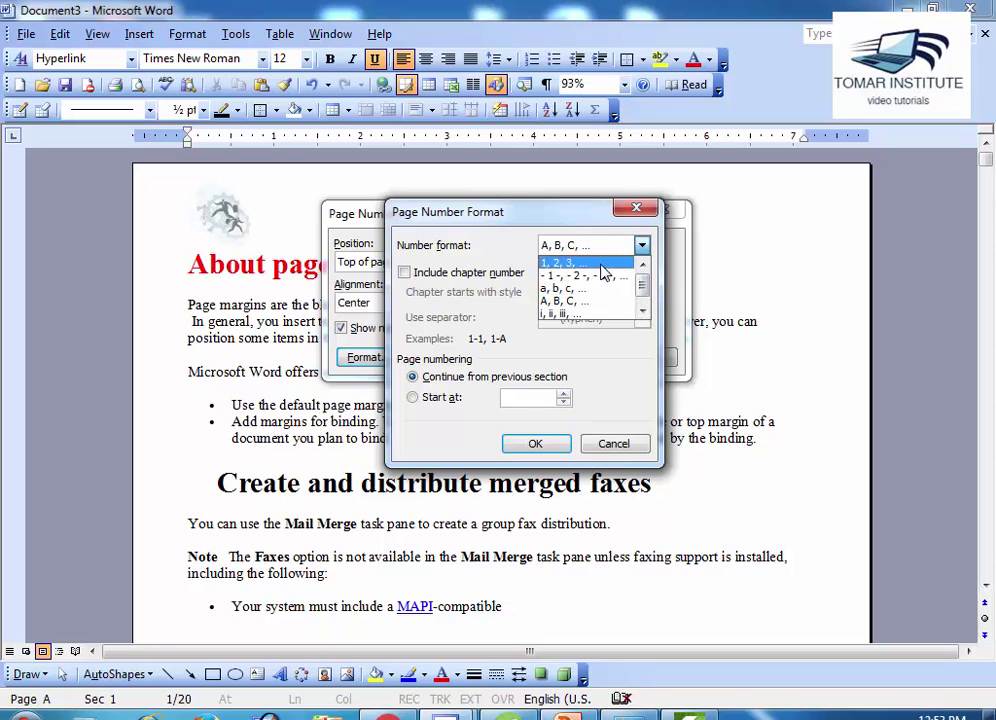
click(569, 244)
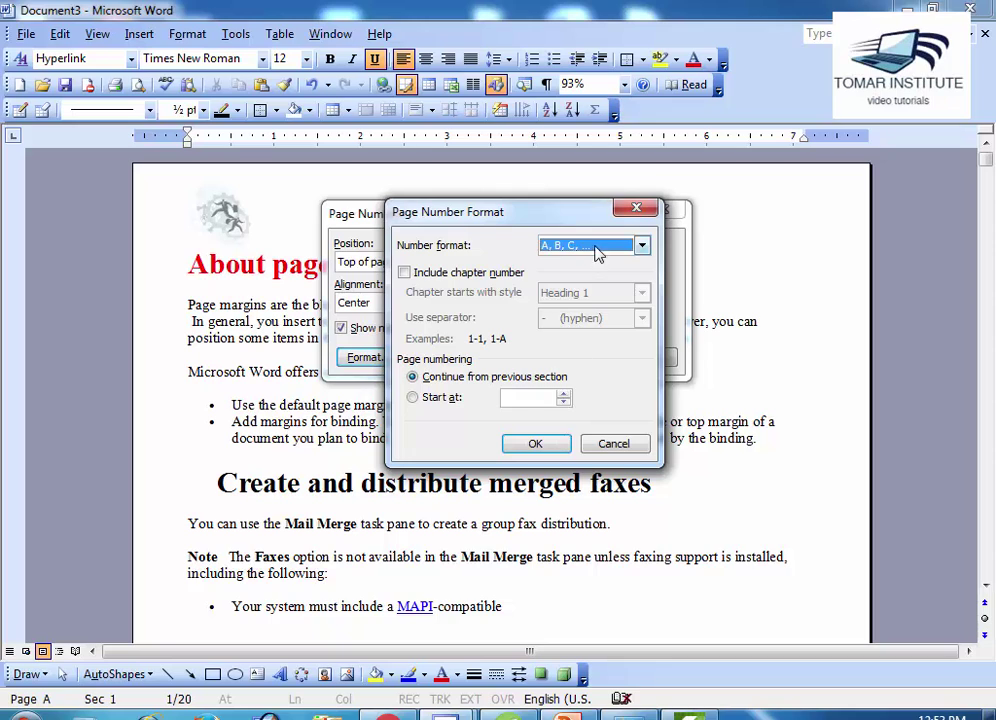
click(597, 250)
click(589, 267)
click(566, 449)
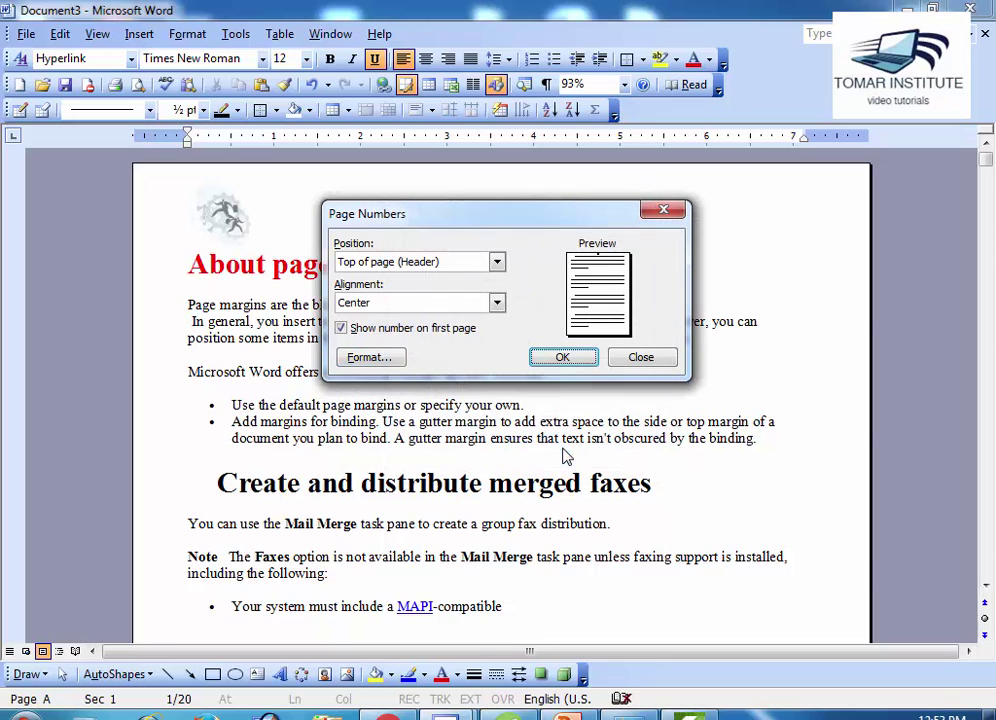
click(576, 361)
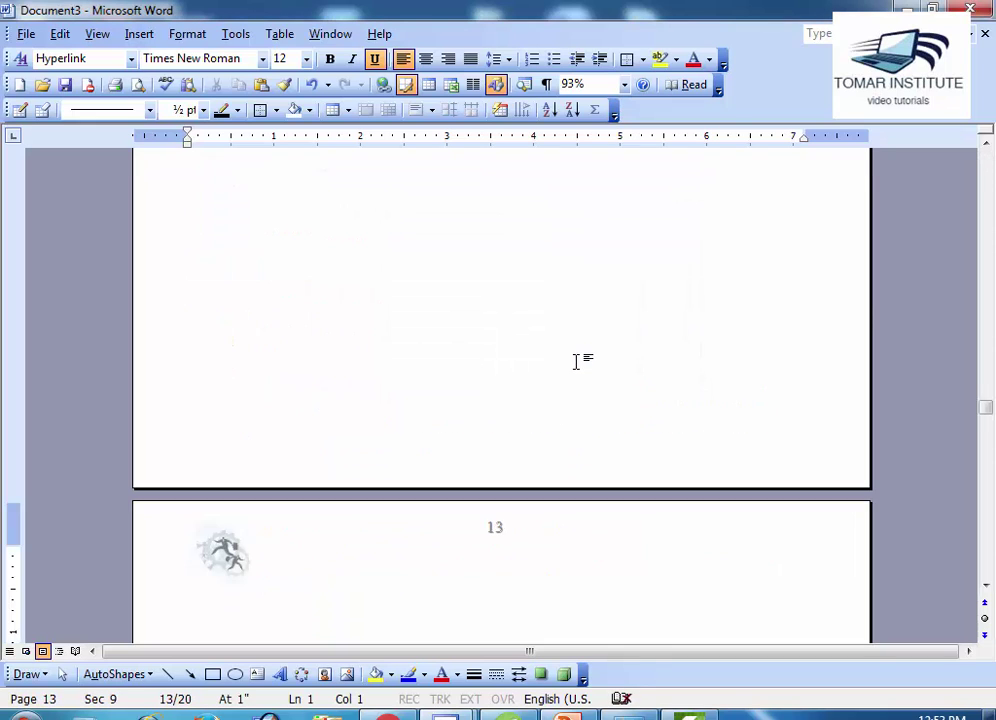
Examine the page numbers in the headers from the first page through page 4.
scroll(577, 361, up, 3)
drag(988, 402, 982, 152)
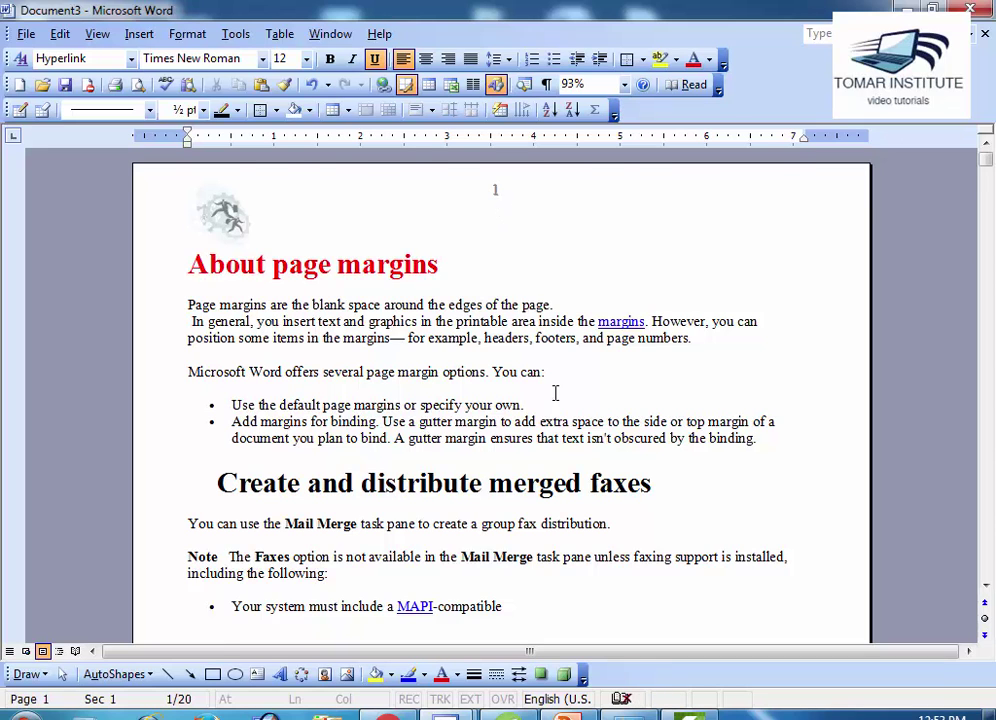
scroll(555, 393, down, 15)
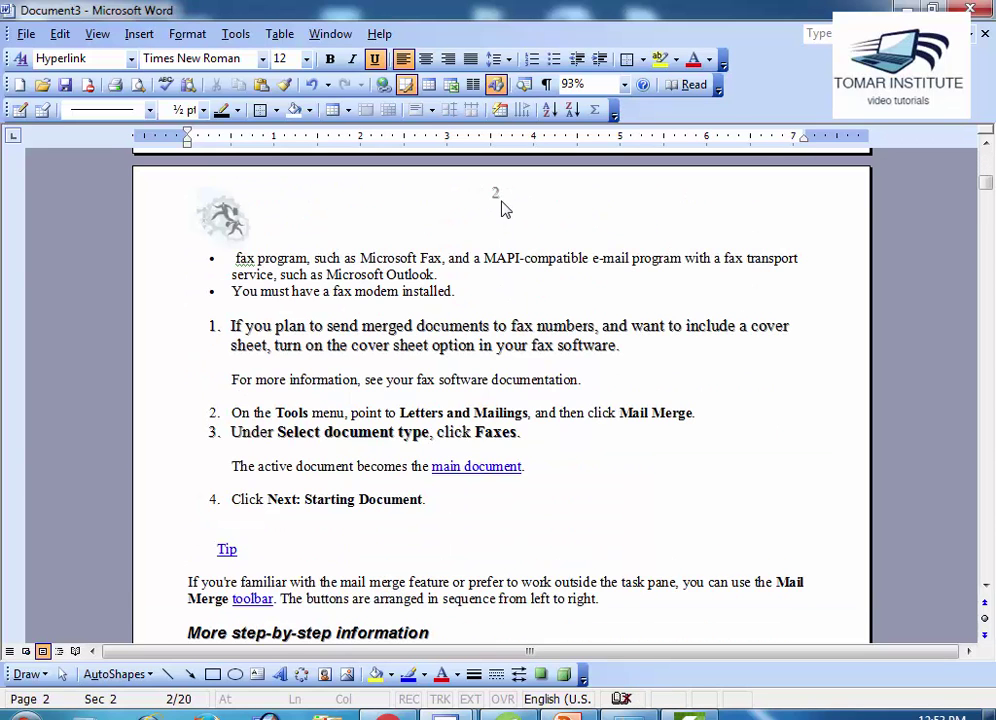
scroll(574, 336, down, 12)
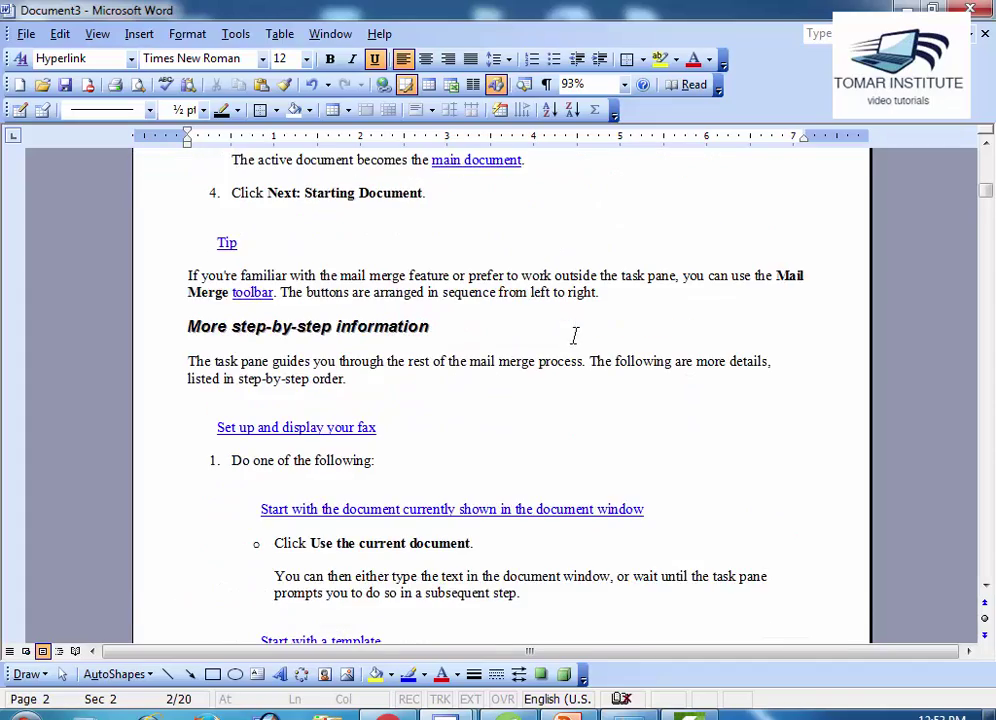
scroll(500, 385, down, 15)
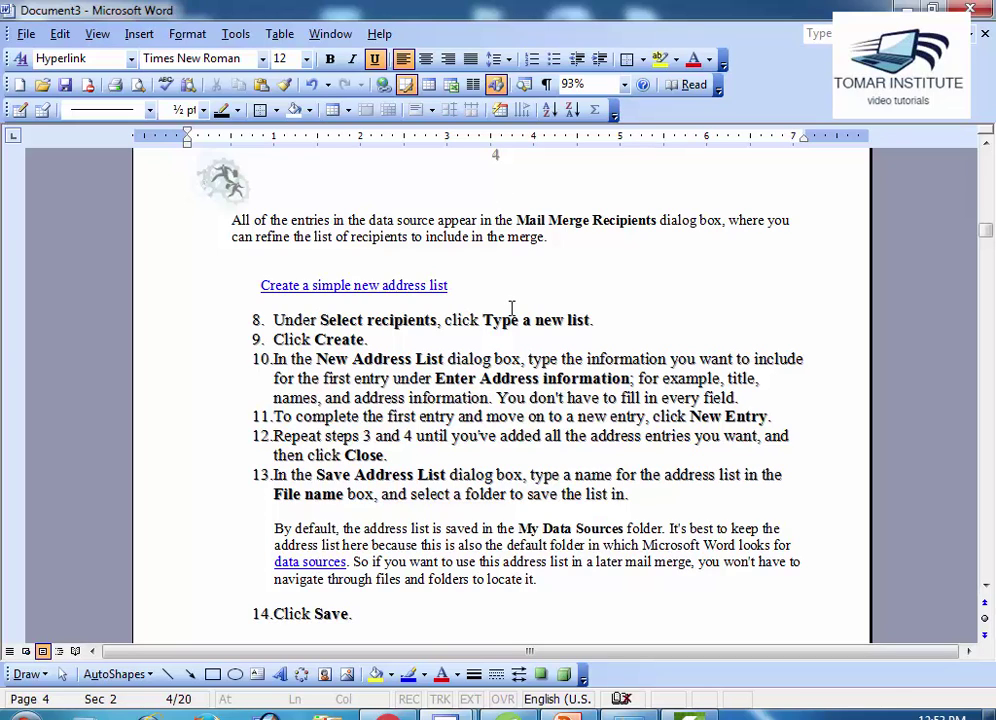
scroll(512, 310, down, 4)
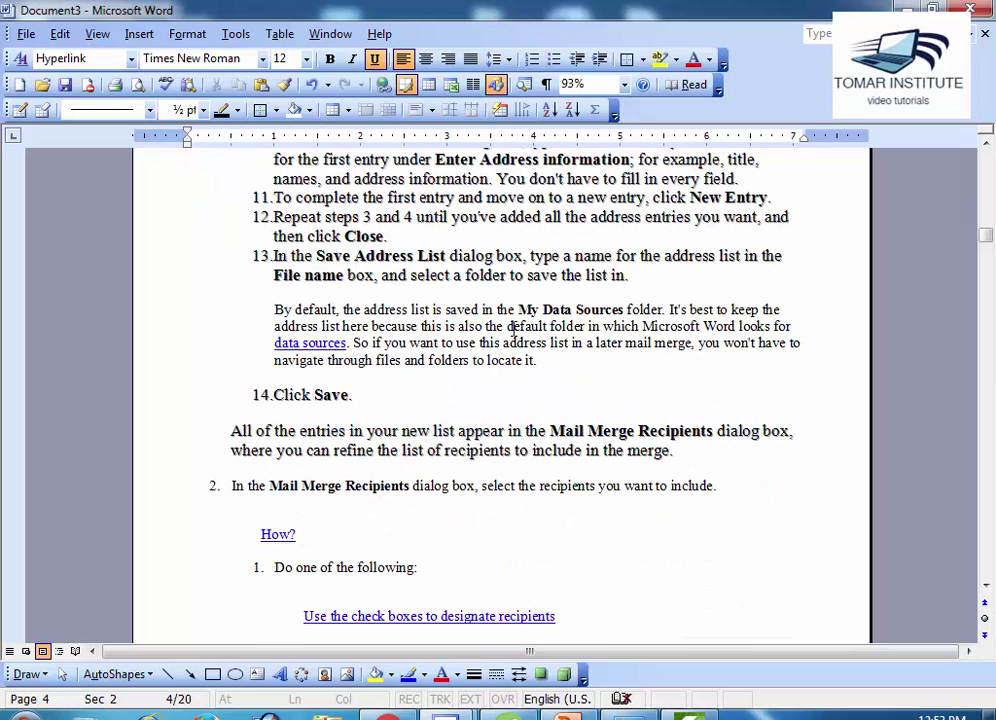
Reopen the page number settings and set the position to Bottom of page (Footer).
click(139, 33)
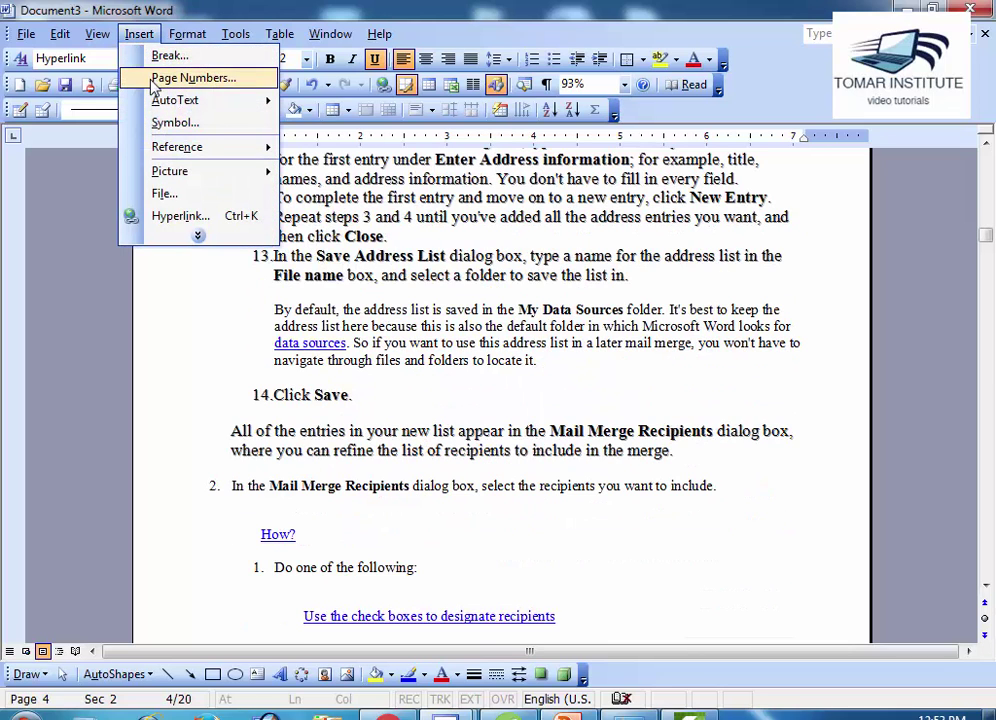
click(155, 80)
click(440, 261)
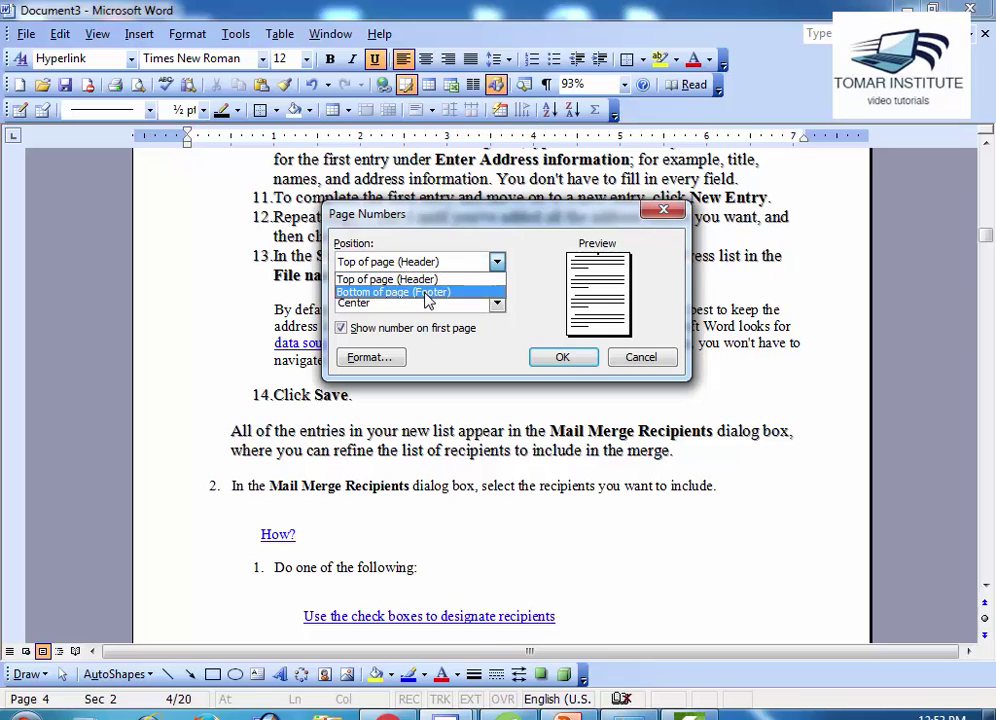
click(426, 293)
Preview the Inside and Outside alignments for the footer page number.
click(436, 302)
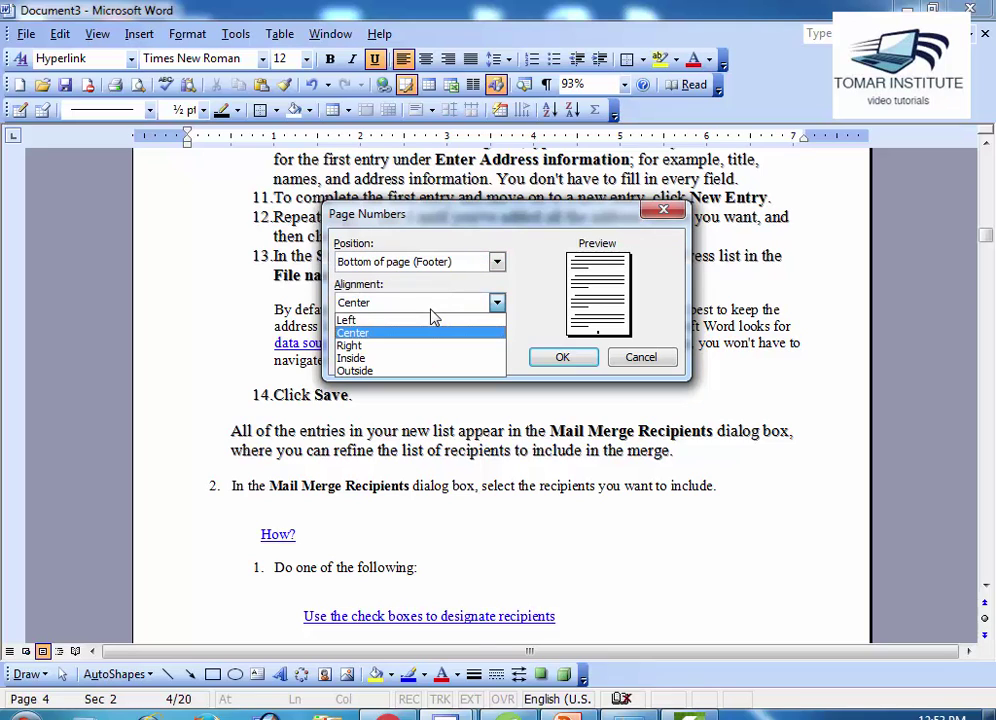
click(418, 358)
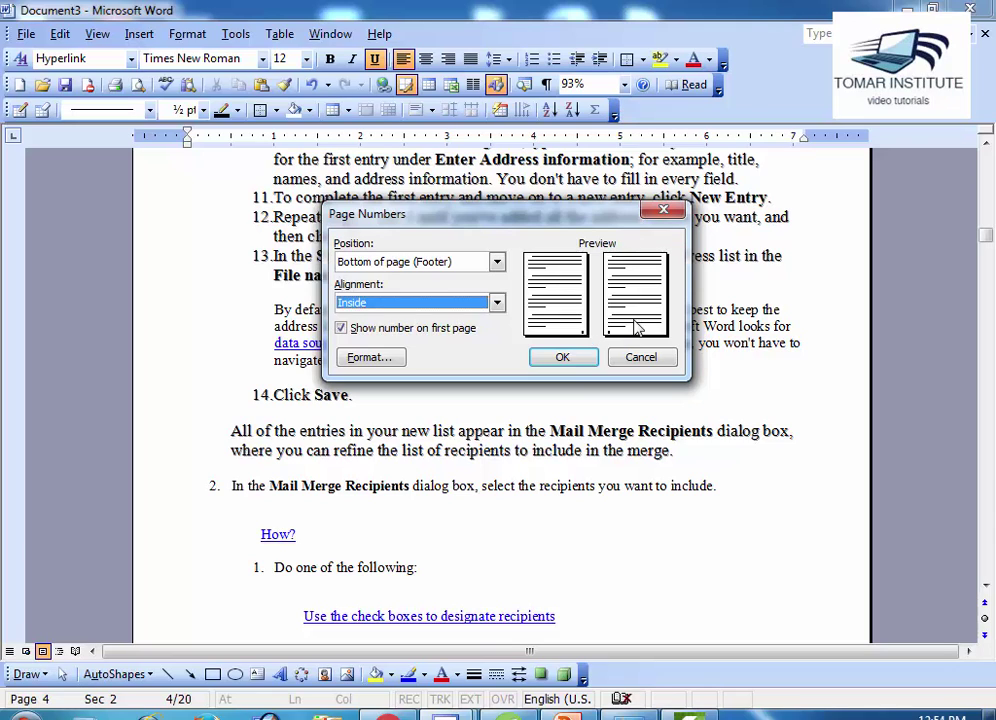
click(368, 308)
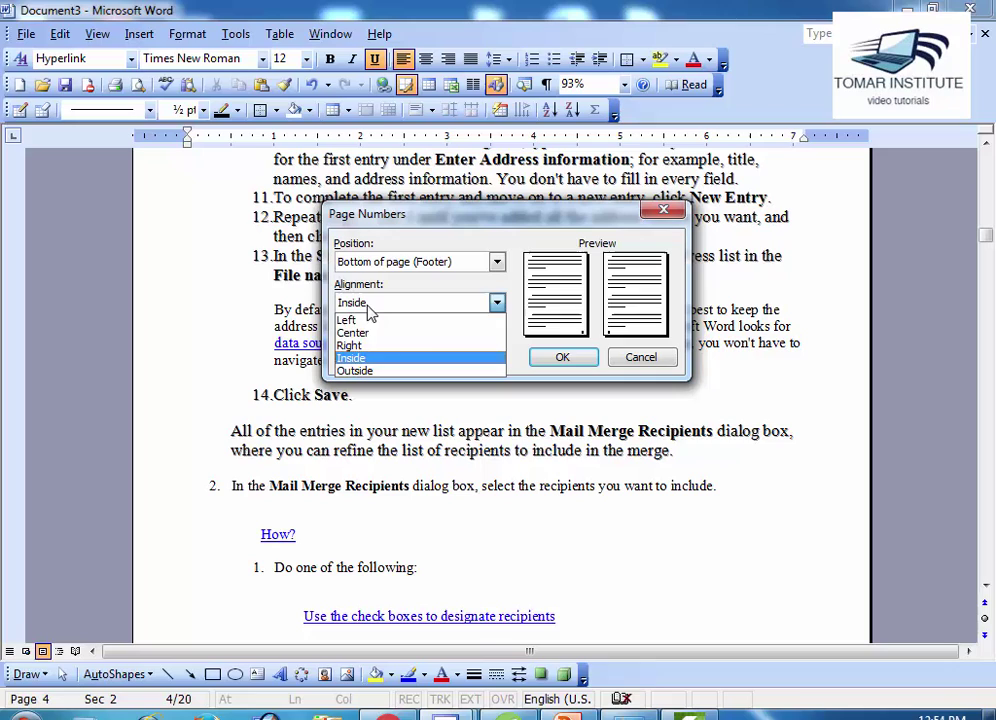
click(378, 372)
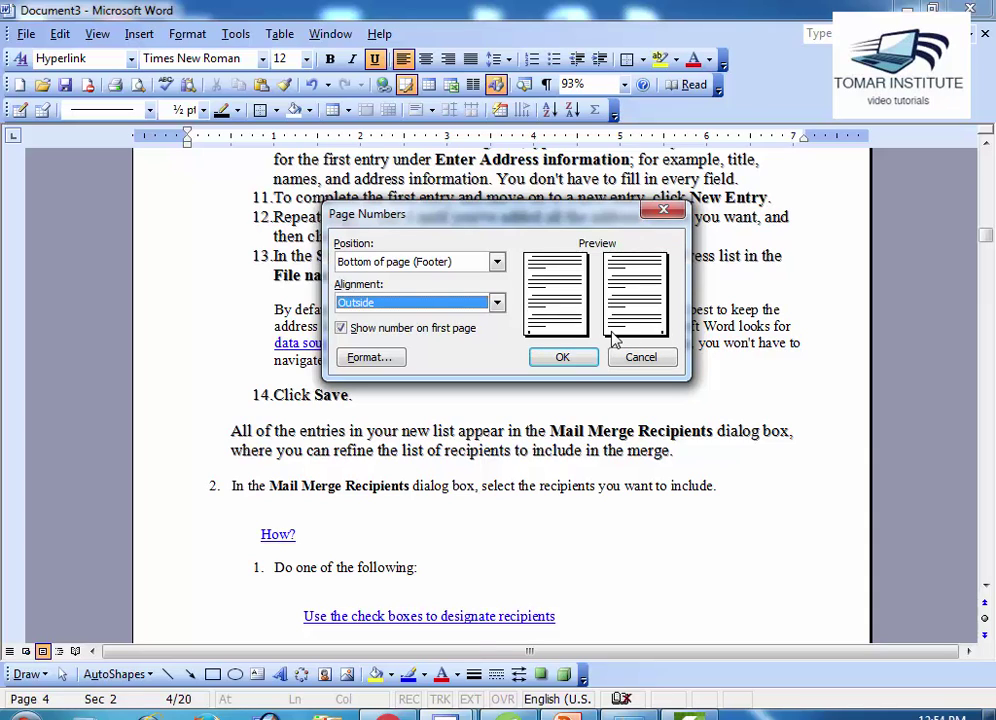
click(442, 301)
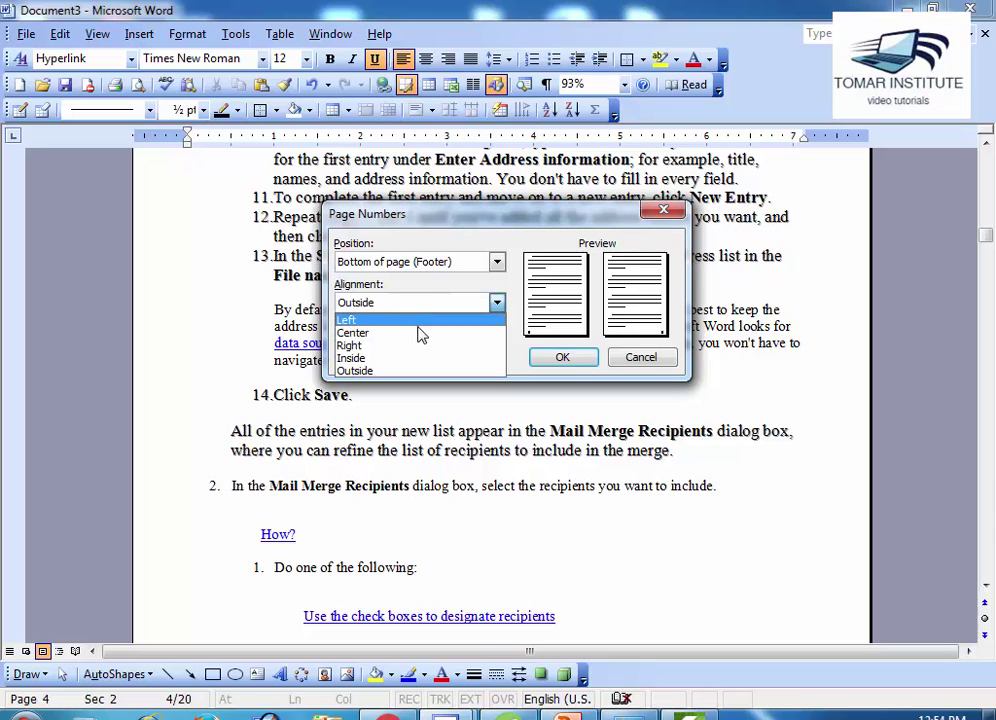
click(413, 358)
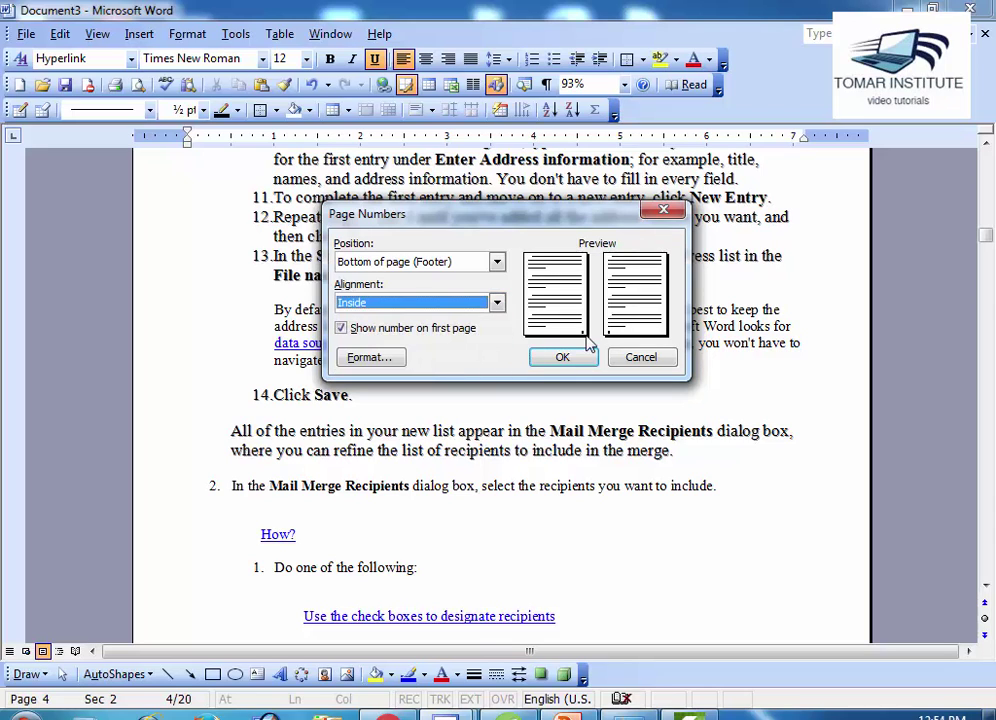
Set the footer page number alignment to Center and insert the page numbers.
click(496, 302)
click(430, 333)
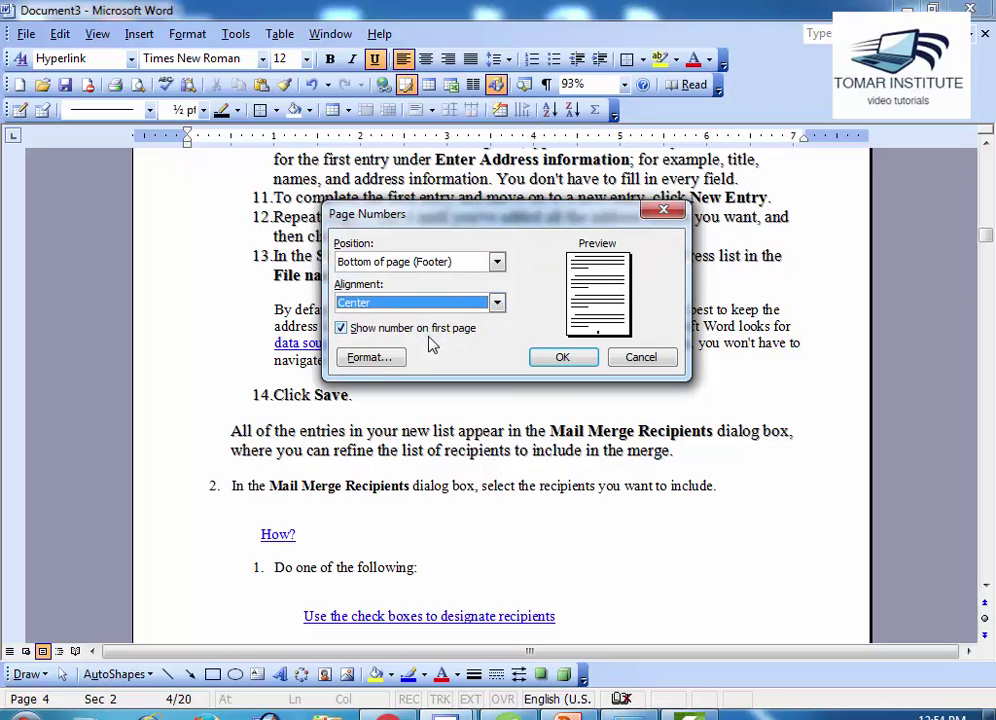
click(548, 360)
Examine the page numbers in the headers and footers of pages 4 to 6, and return to the first page.
scroll(590, 372, down, 6)
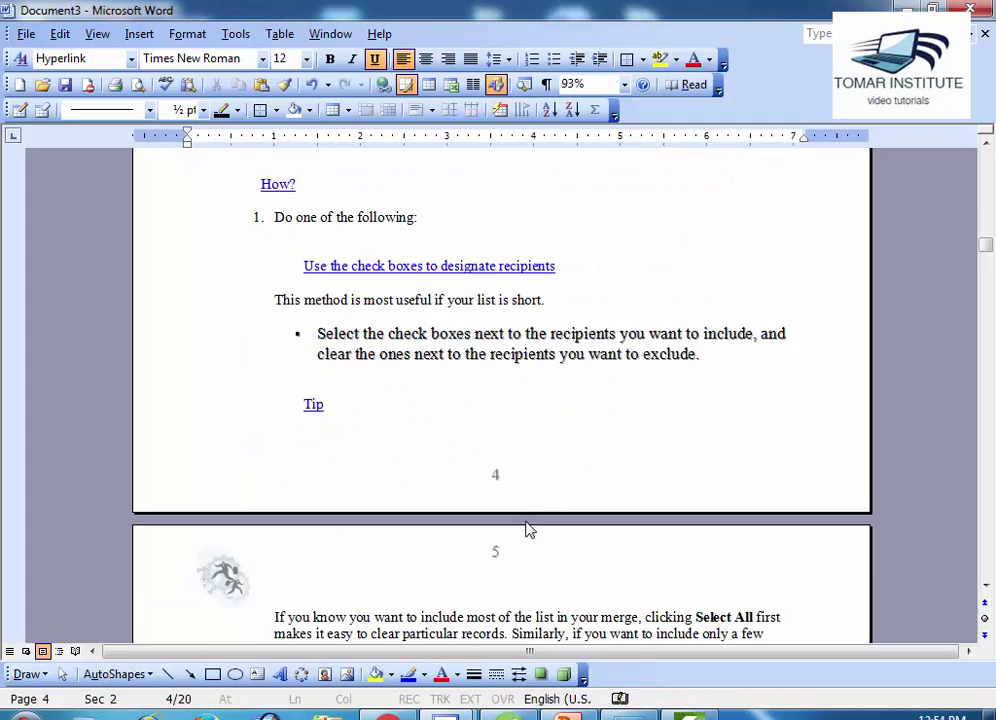
scroll(500, 478, down, 8)
scroll(531, 537, down, 10)
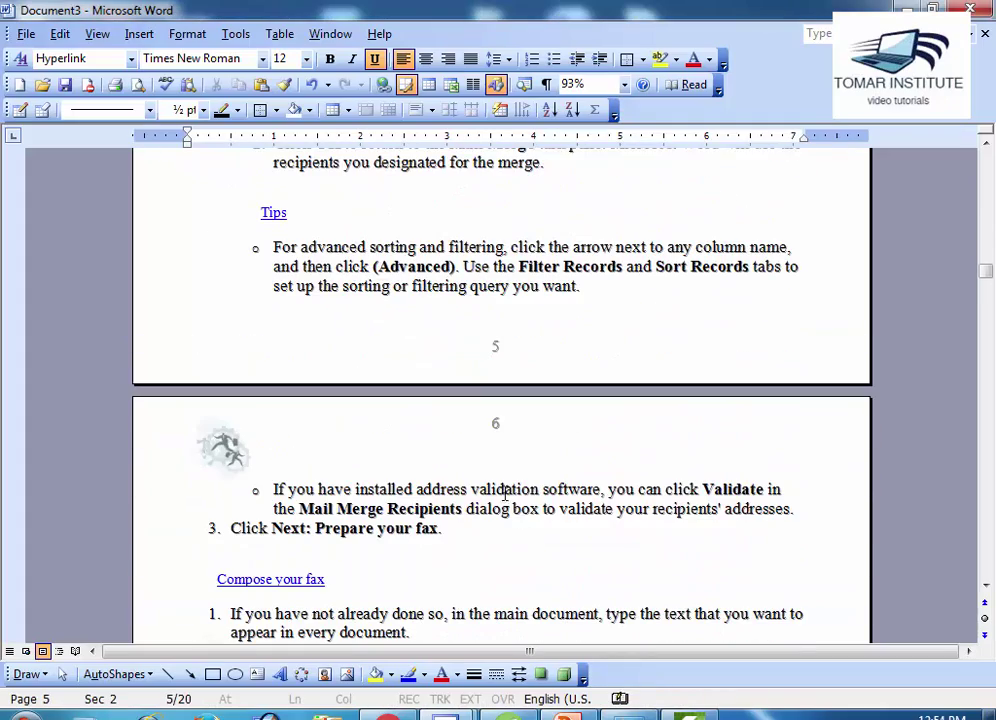
scroll(541, 490, down, 12)
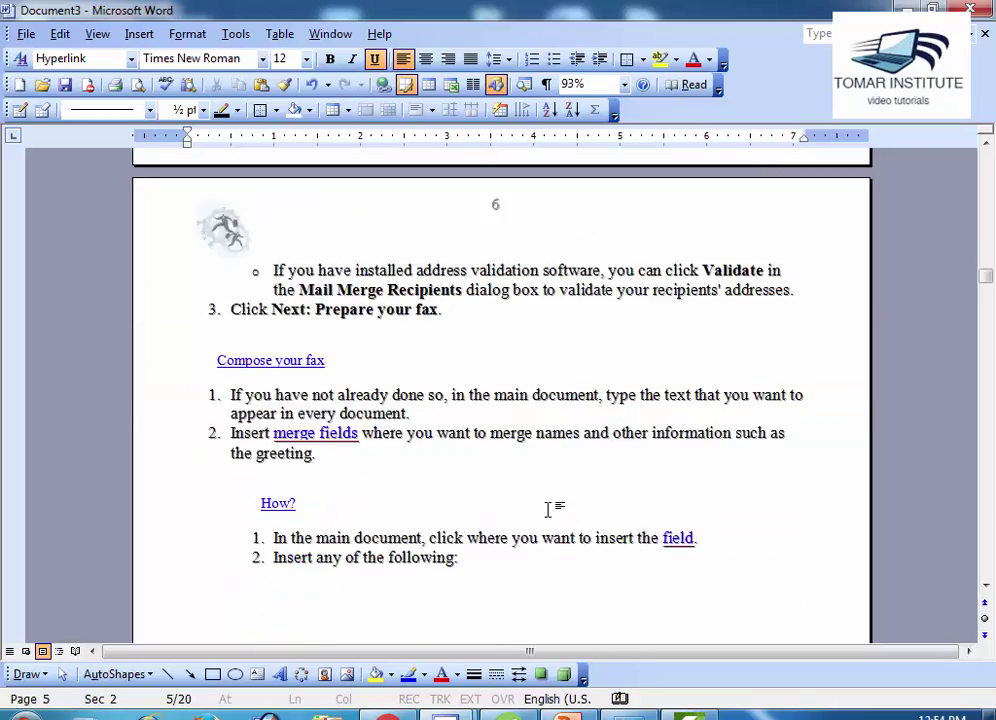
scroll(548, 513, up, 20)
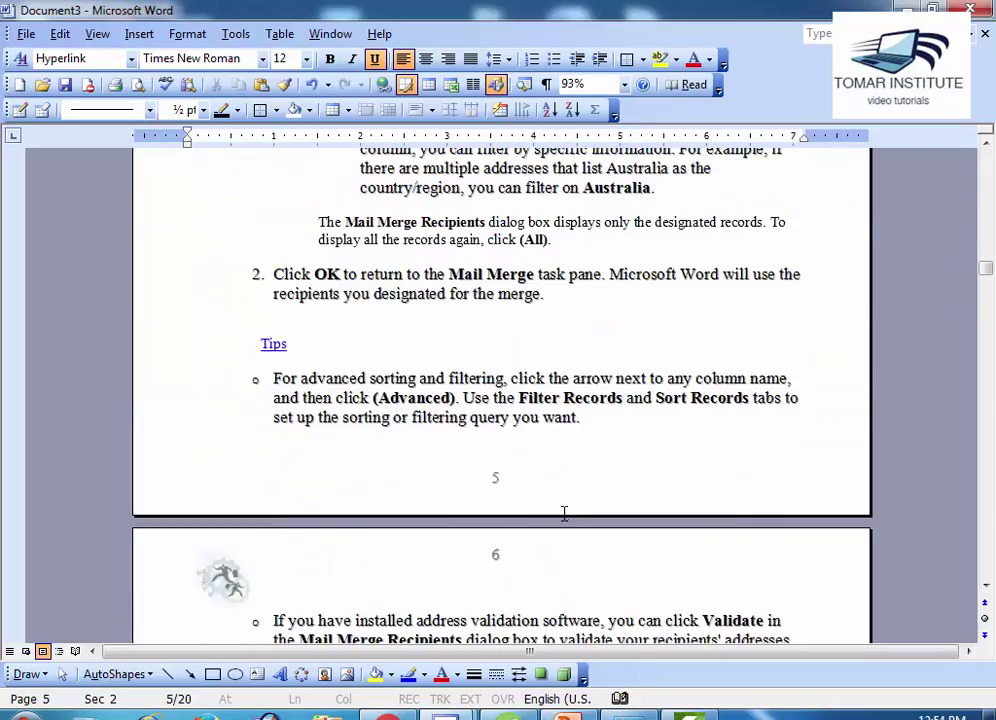
scroll(567, 515, up, 20)
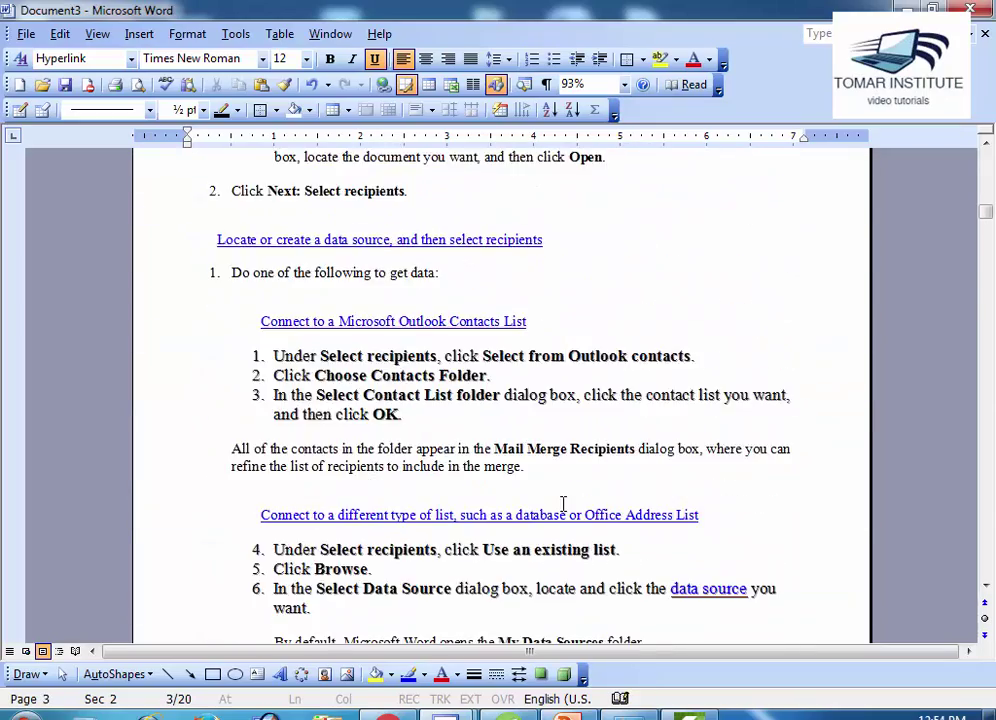
drag(985, 197, 985, 157)
click(139, 33)
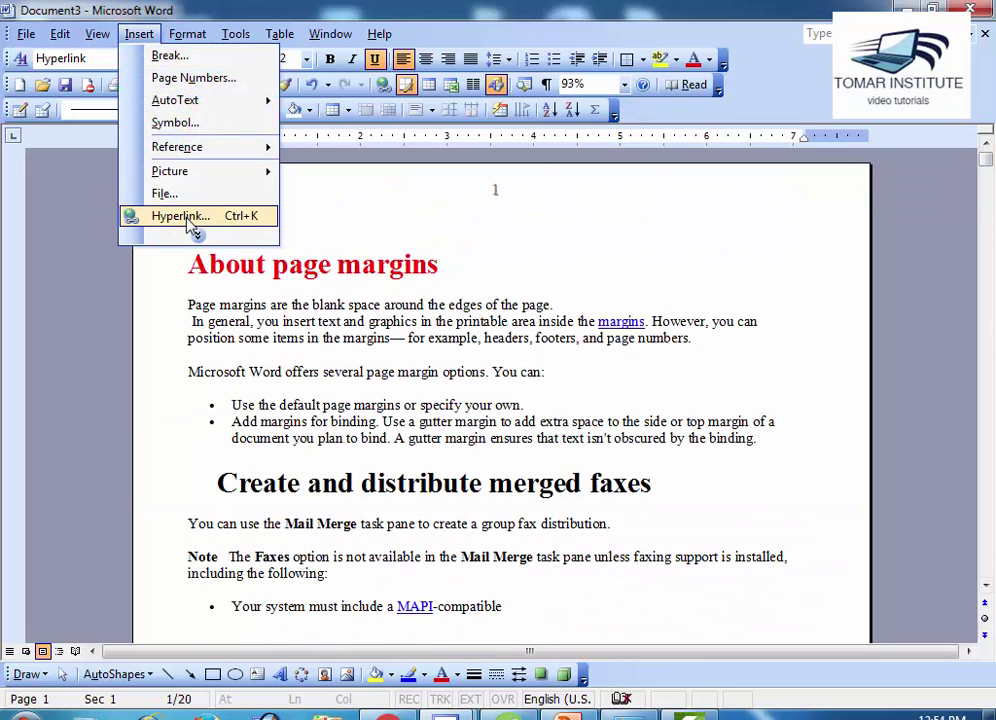
click(198, 234)
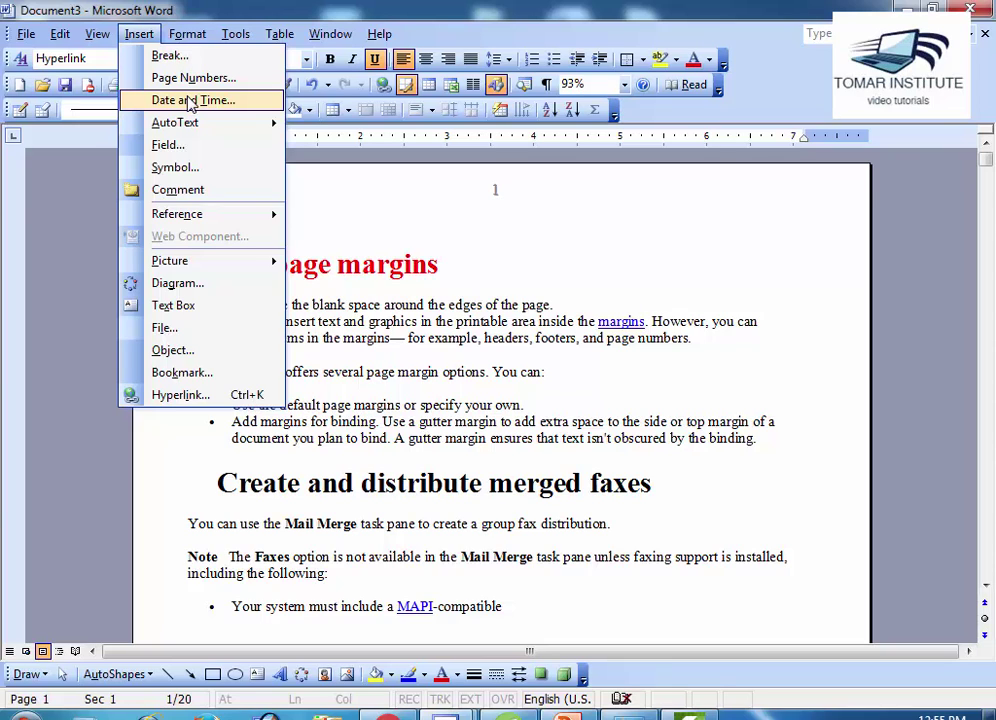
click(382, 371)
Add a bullet reading 5-jan-2016 below the MAPI-compatible bullet, followed by blank lines outside the list.
scroll(420, 400, down, 2)
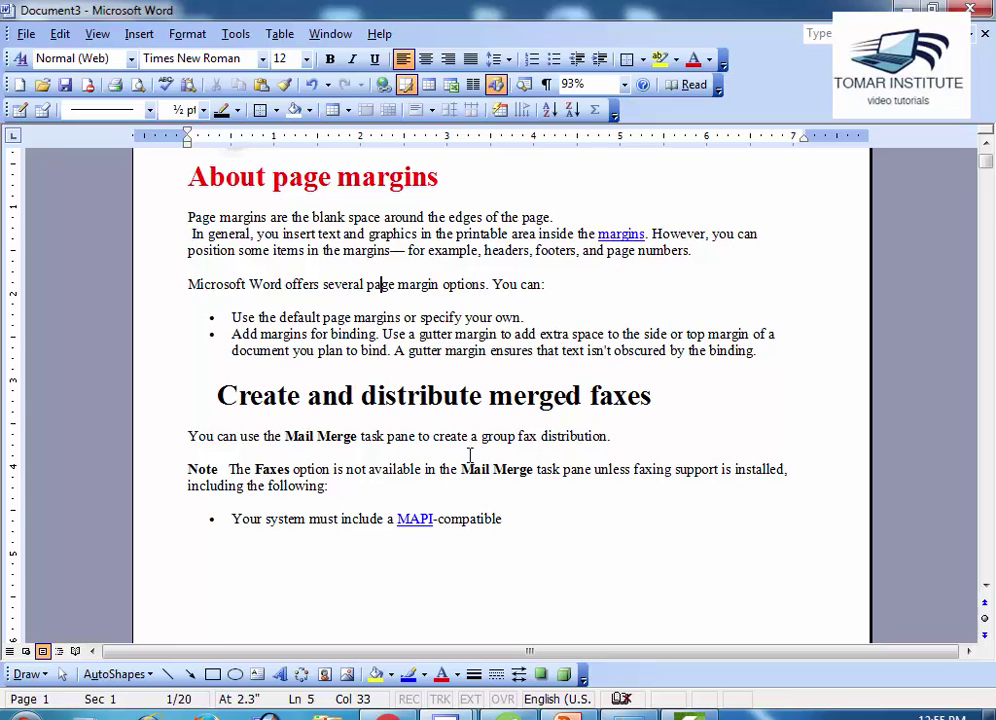
scroll(469, 460, down, 2)
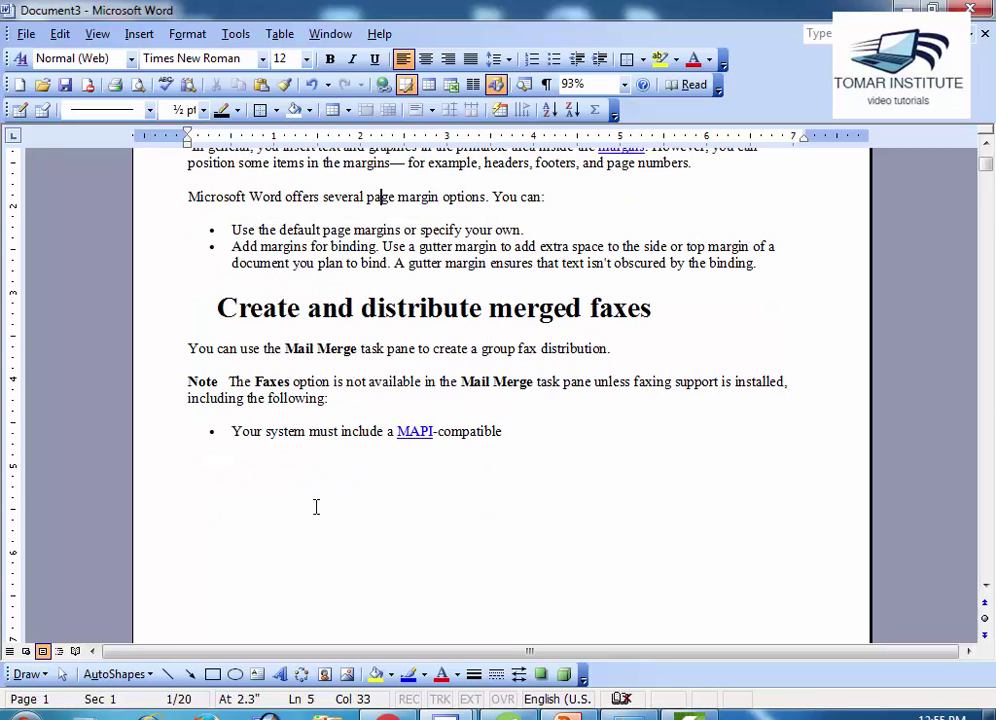
click(315, 507)
key(Down)
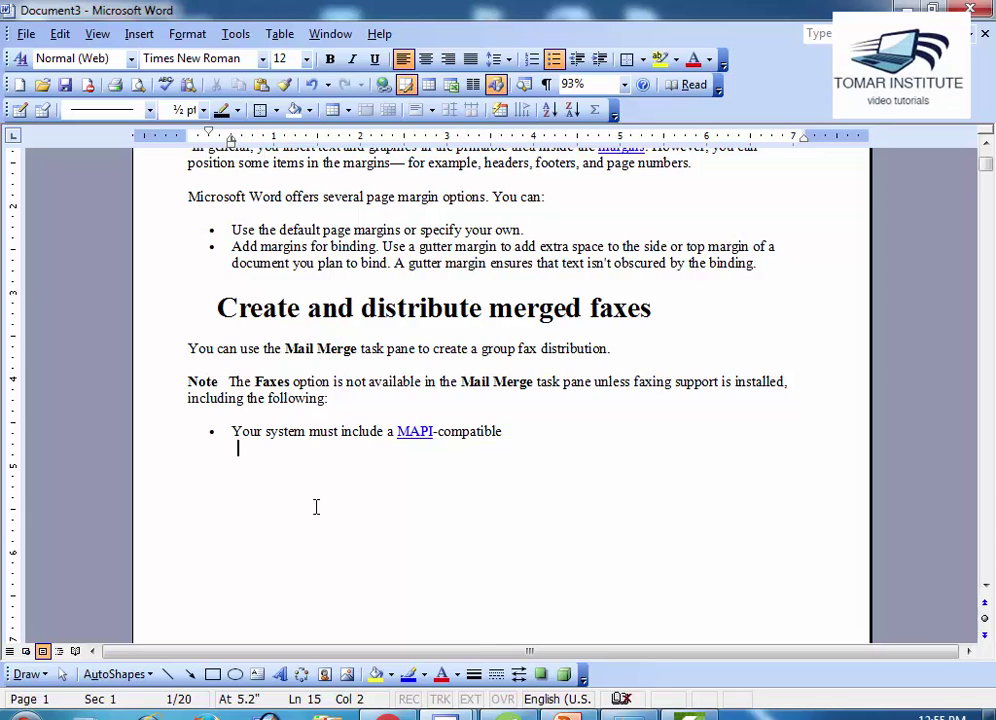
text(5-jan-2016)
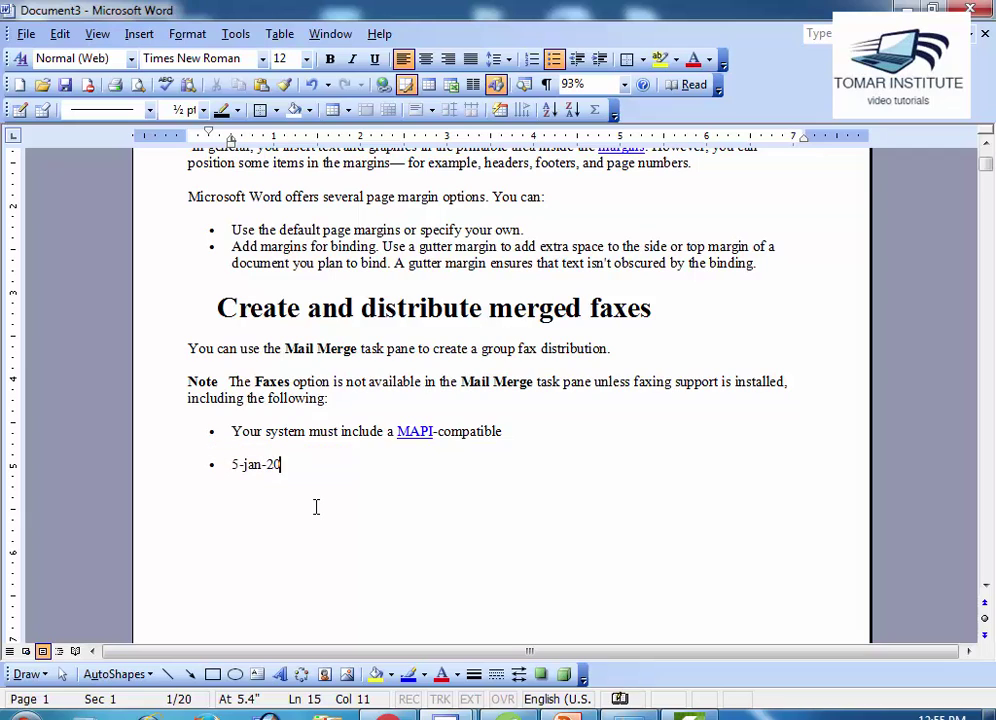
key(Return)
key(Return)
key(Return)
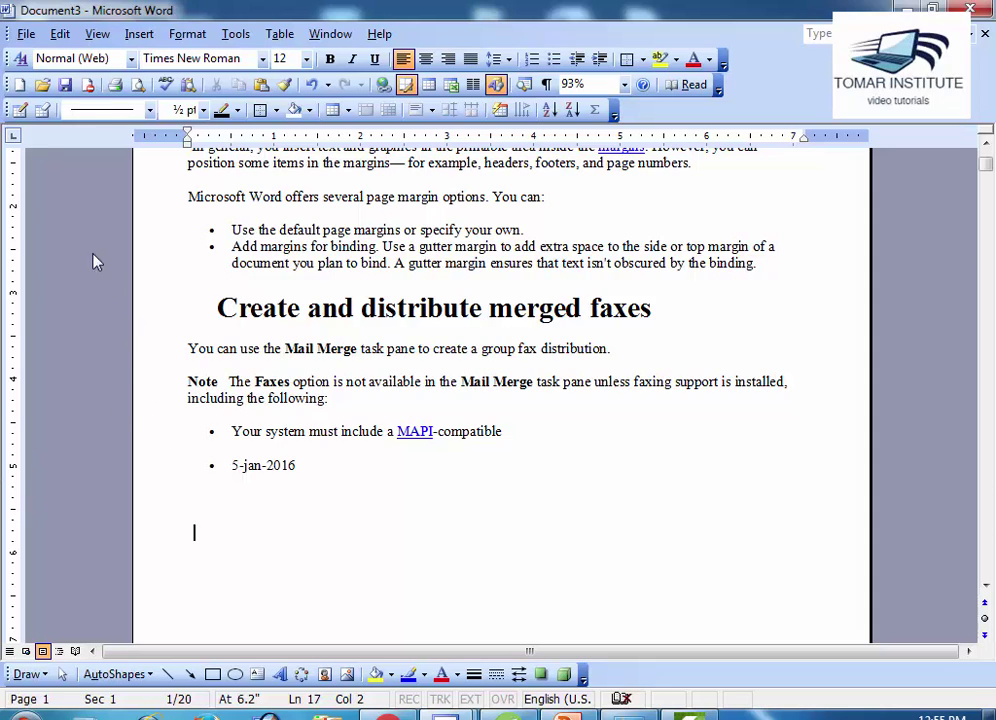
Insert the current date below the 5-jan-2016 bullet in the format Thursday, January 05, 2017.
click(137, 38)
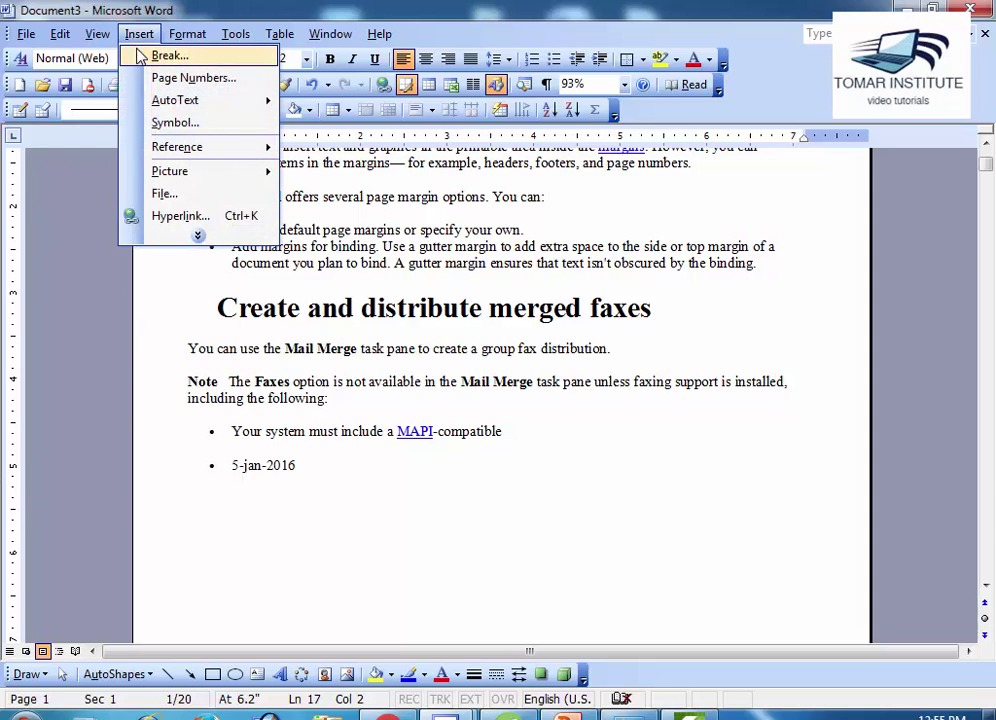
click(198, 234)
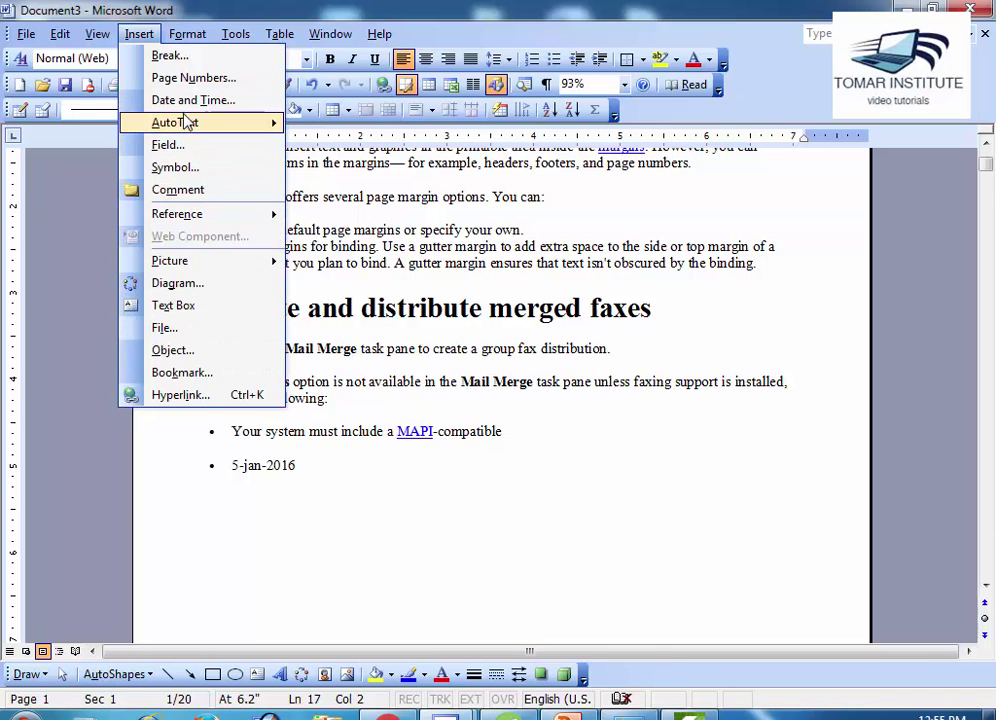
click(224, 100)
drag(355, 165, 362, 134)
click(310, 198)
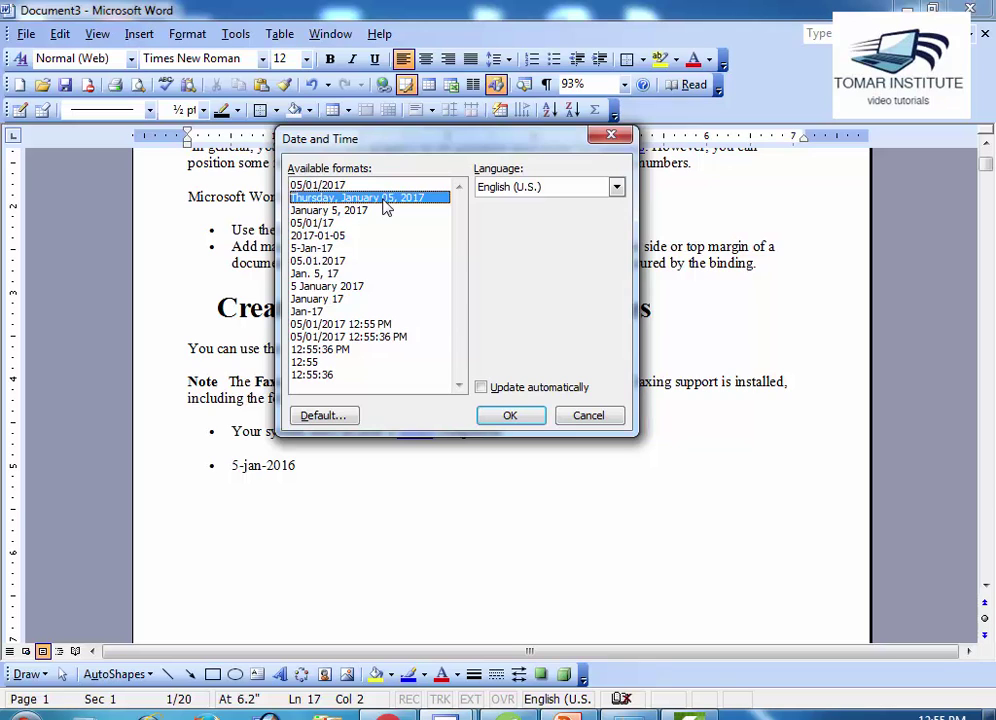
click(515, 418)
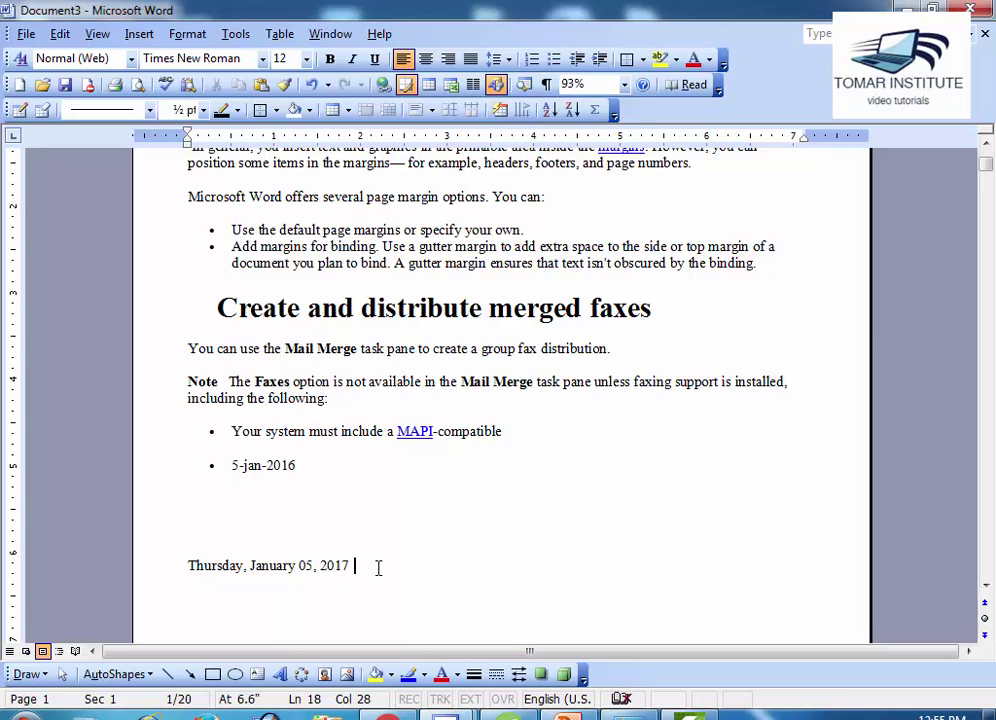
Insert the current date and time on a new line below, in the format 05/01/2017 12:55:50 PM.
key(Return)
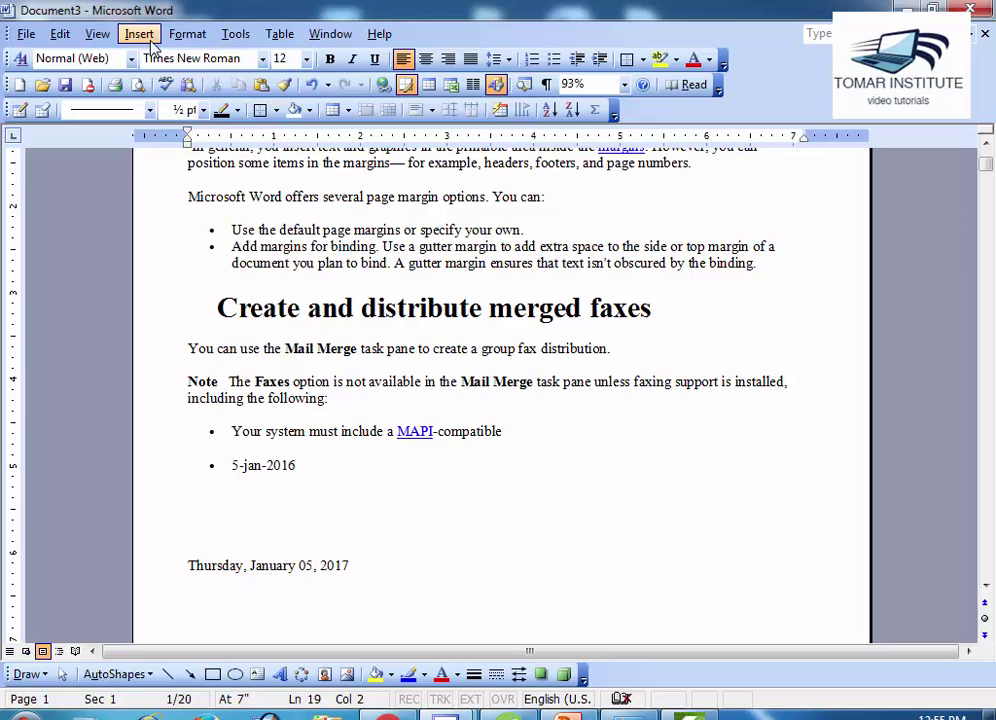
click(139, 34)
click(172, 101)
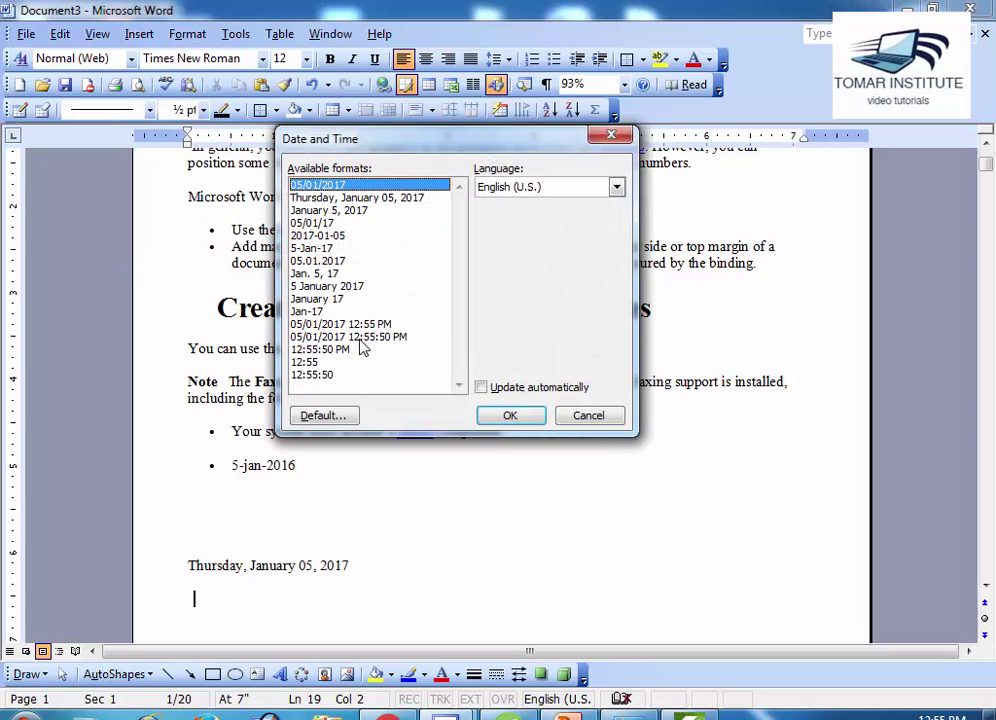
click(362, 339)
click(531, 417)
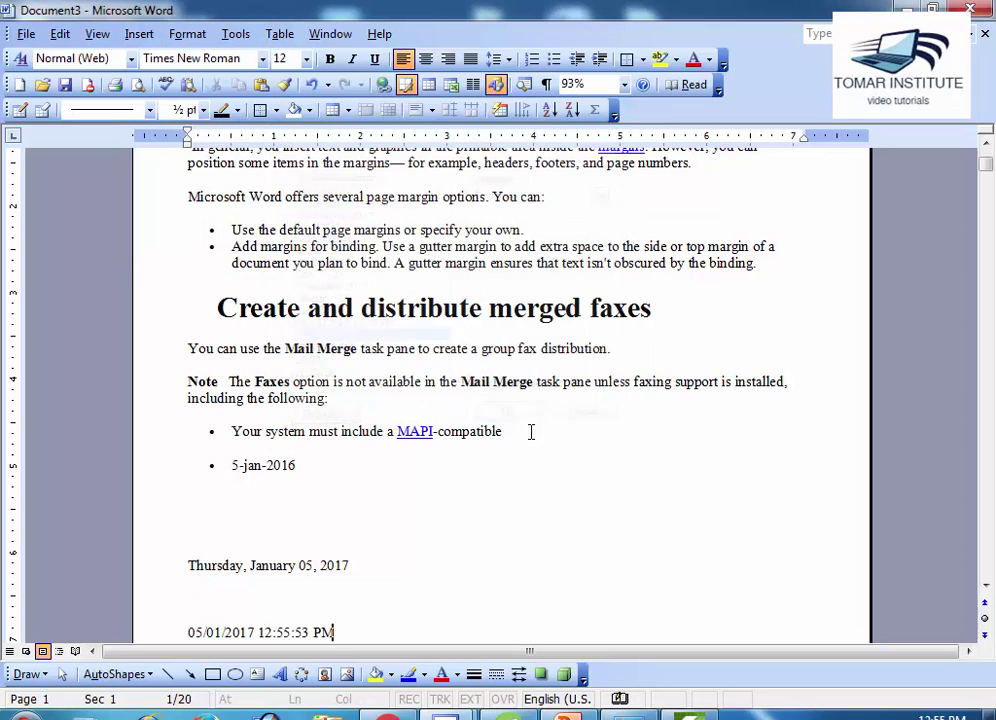
scroll(545, 480, down, 3)
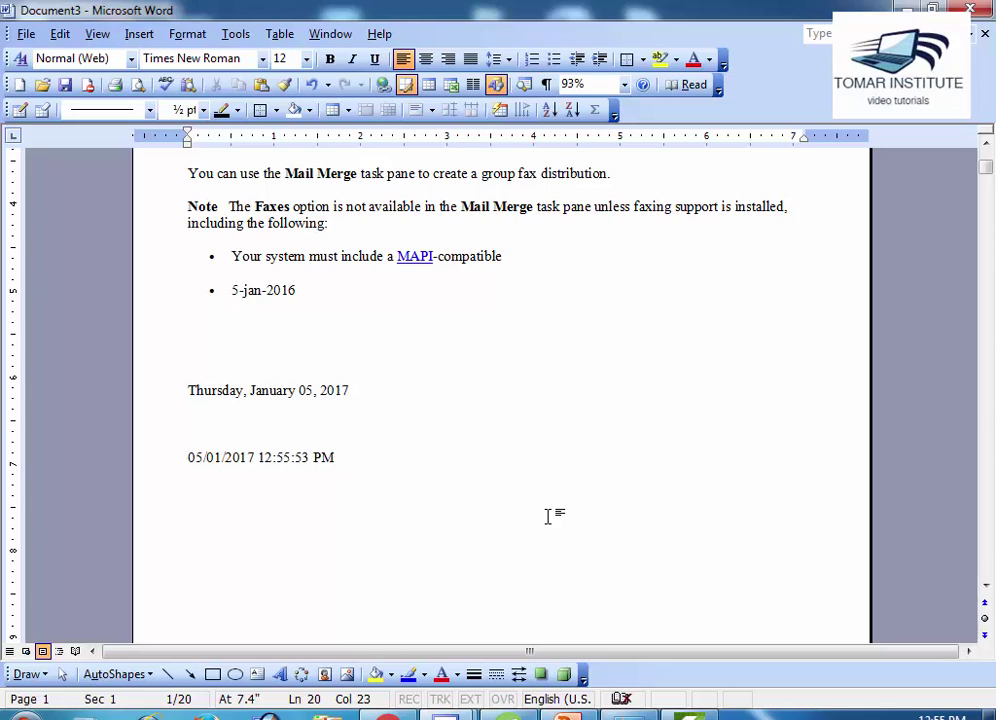
Insert an automatically updating date on a new line below the date and time, in the format 5 January 2017.
key(Return)
drag(416, 469, 162, 369)
click(455, 540)
click(139, 33)
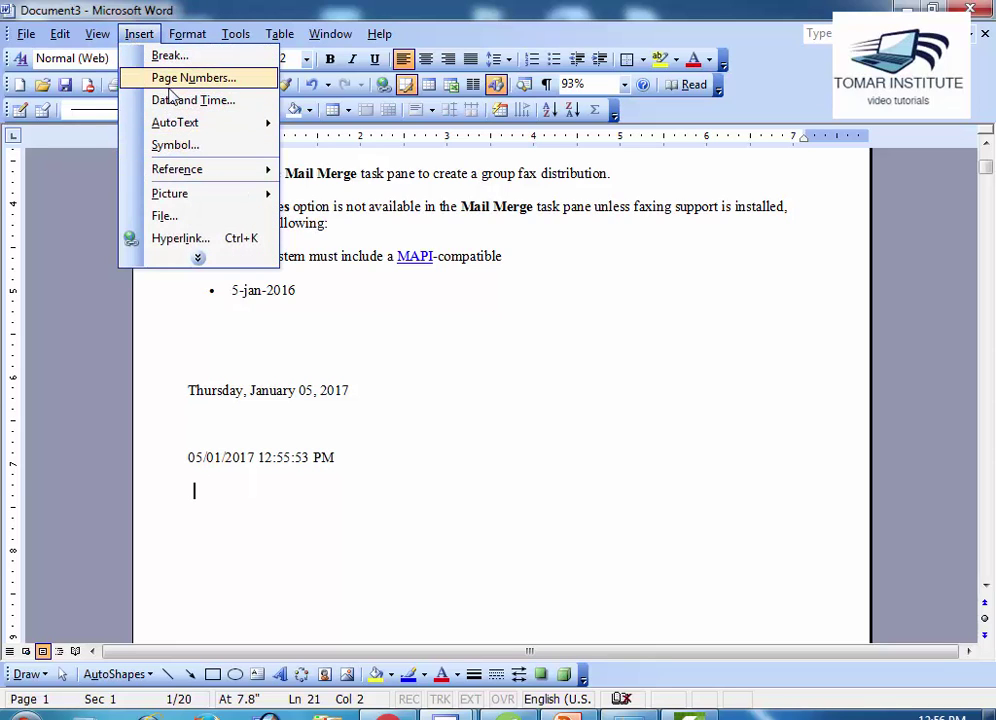
click(172, 101)
click(500, 396)
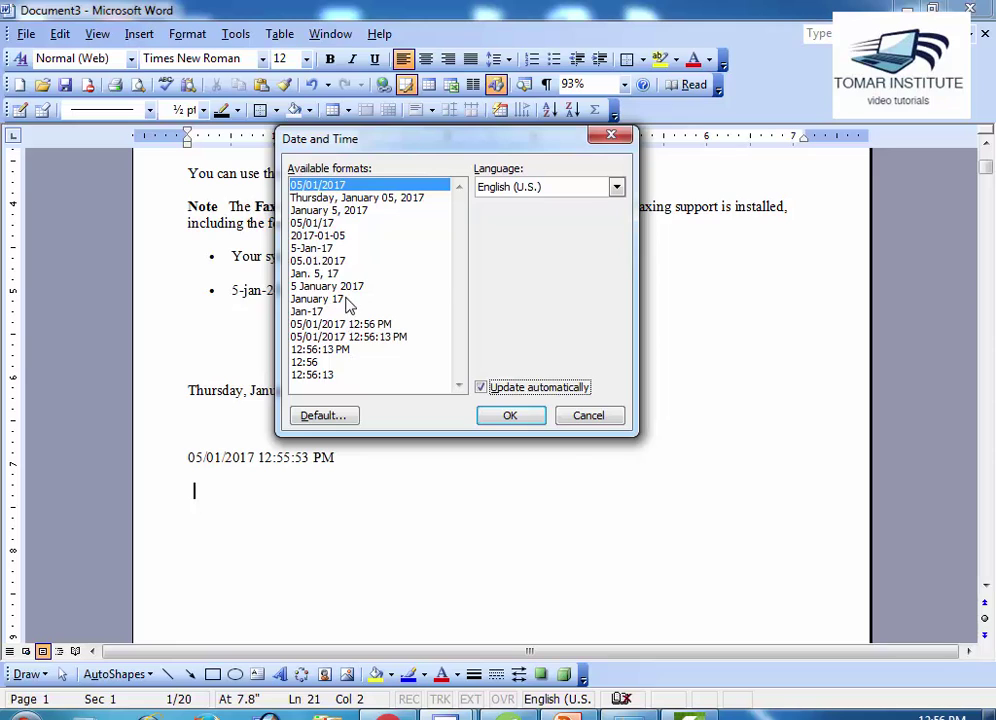
click(340, 286)
click(508, 416)
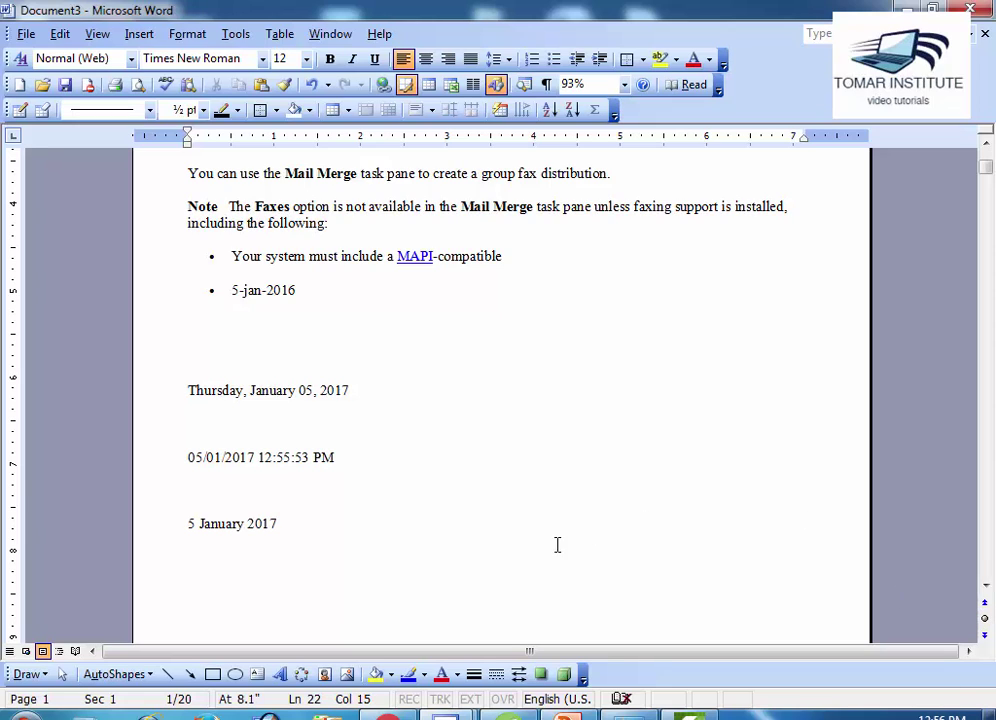
Check the automatic update option for the 5 January 2017 line in the date and time settings without inserting anything.
triple_click(232, 515)
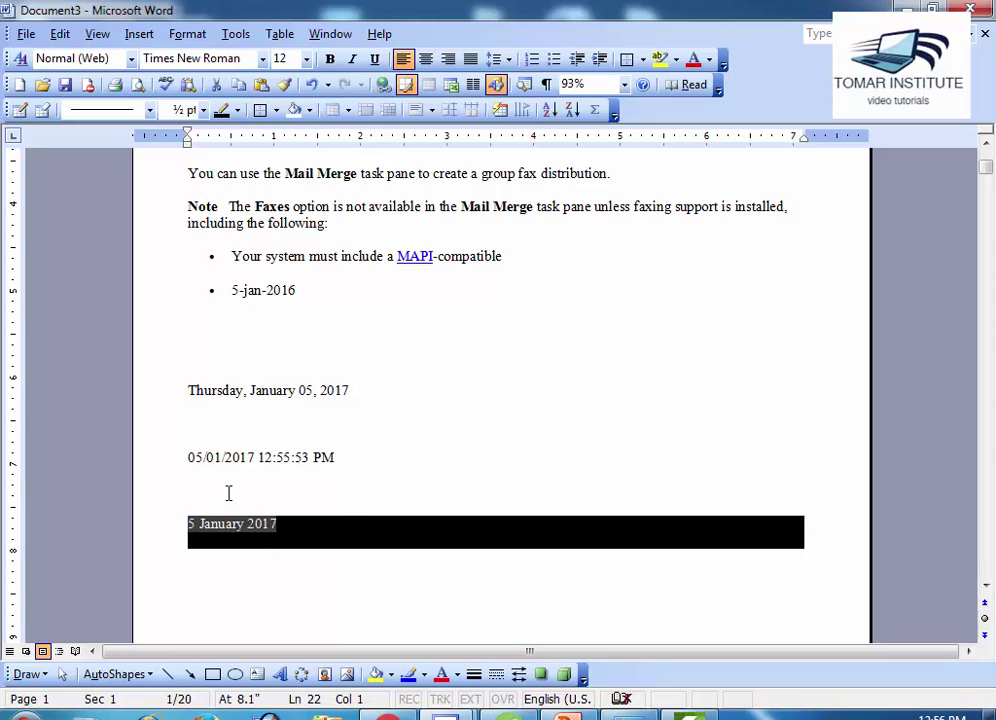
click(138, 36)
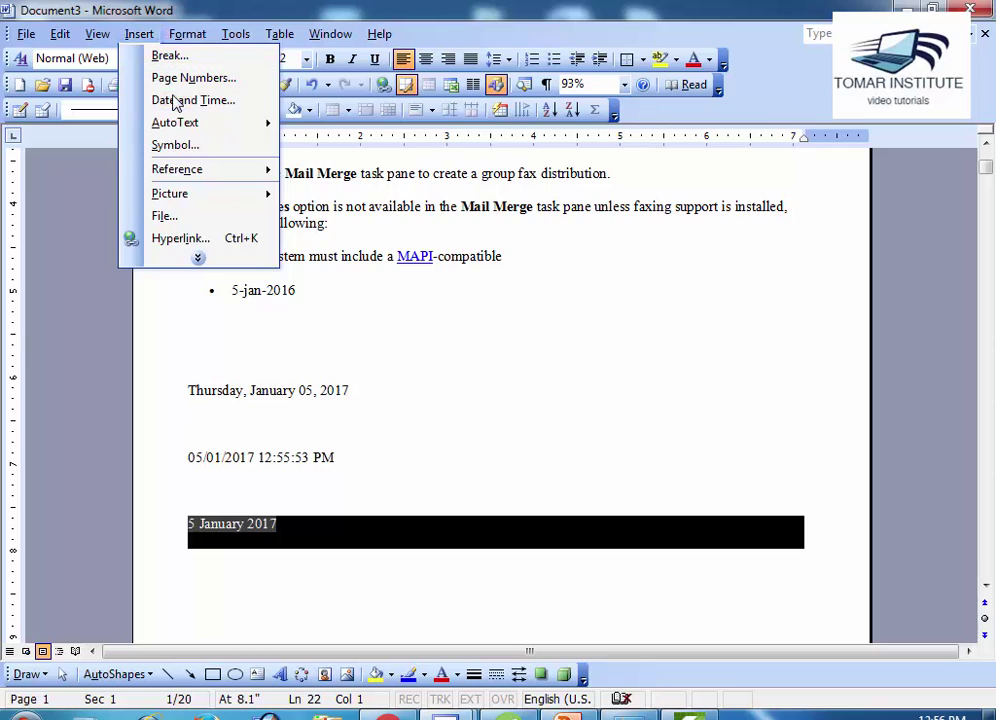
click(175, 102)
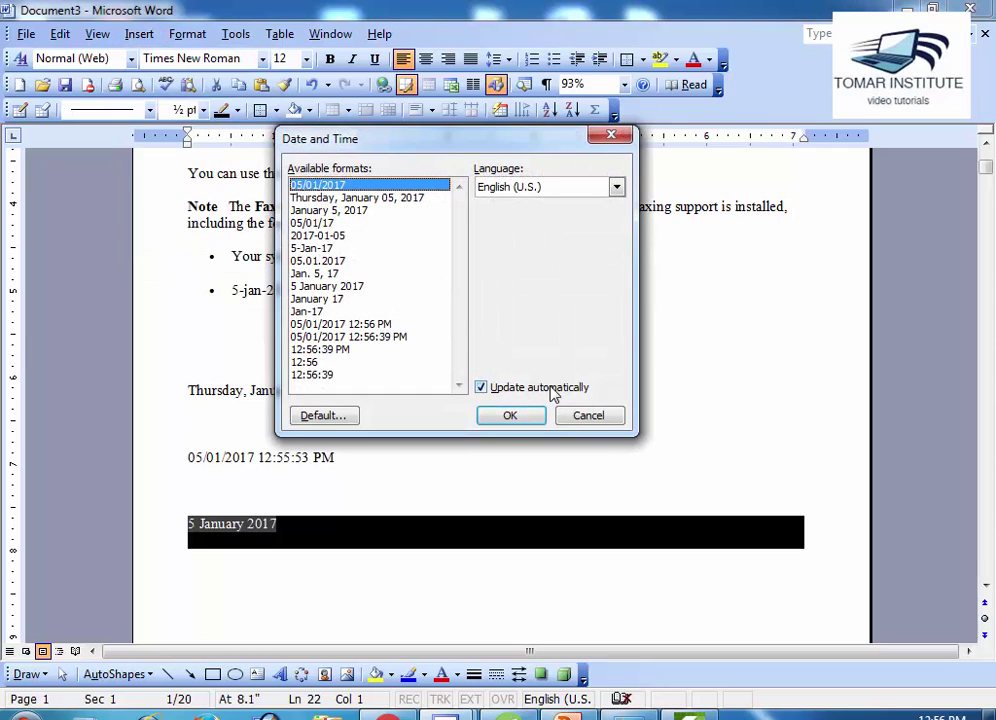
click(584, 418)
click(458, 484)
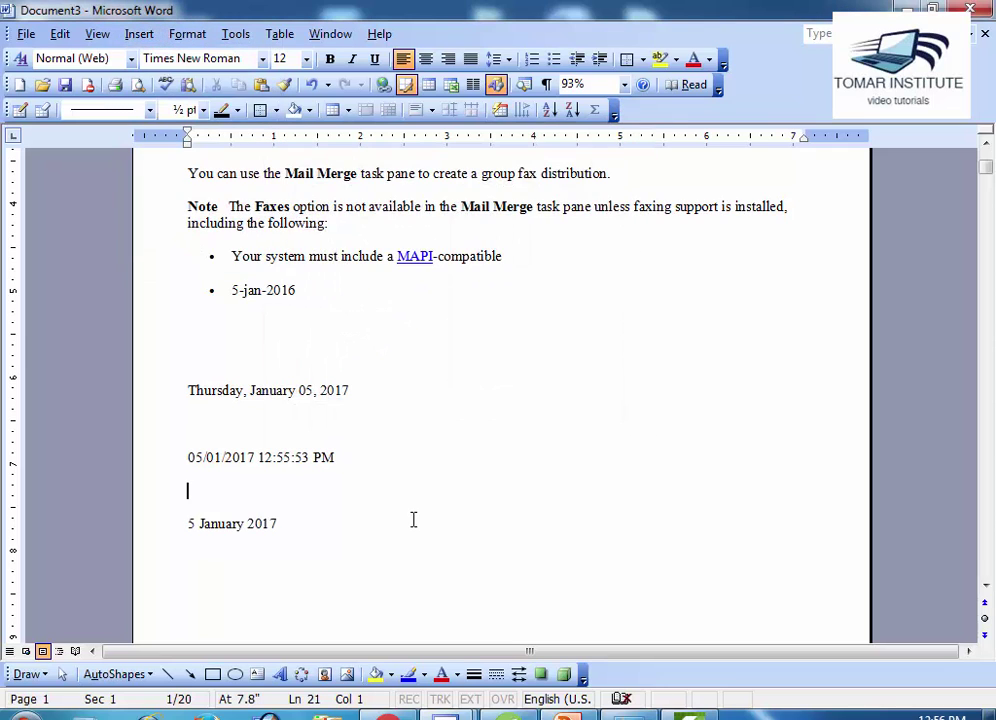
Add two blank lines below the 5 January 2017 line.
click(262, 556)
click(316, 520)
key(Return)
key(Return)
Look over the available AutoText categories without inserting an entry.
click(140, 36)
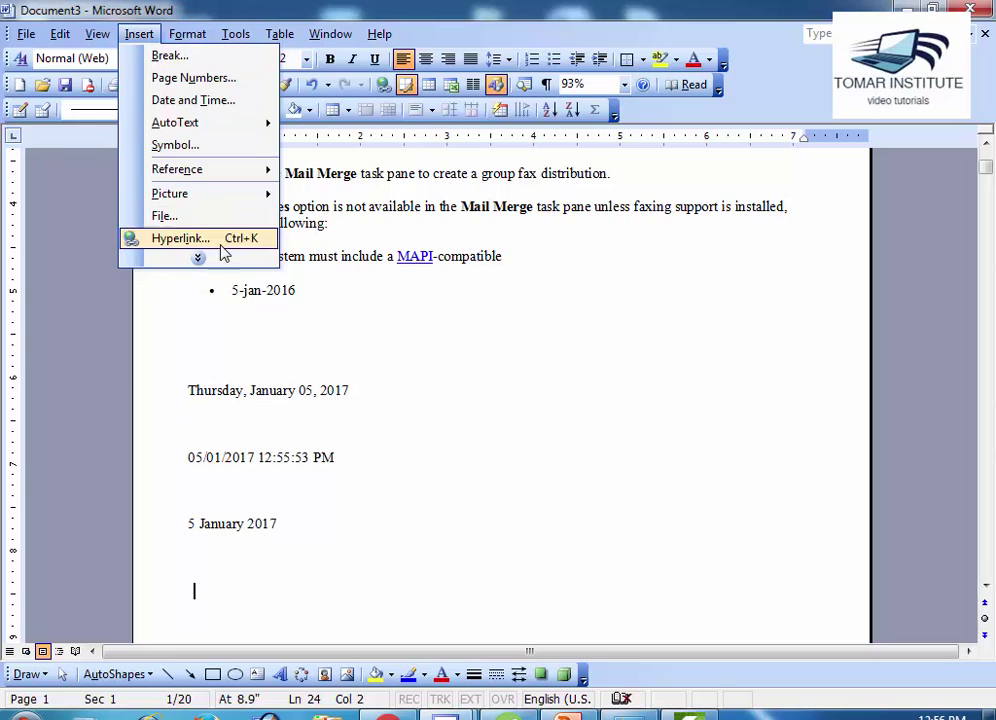
click(205, 259)
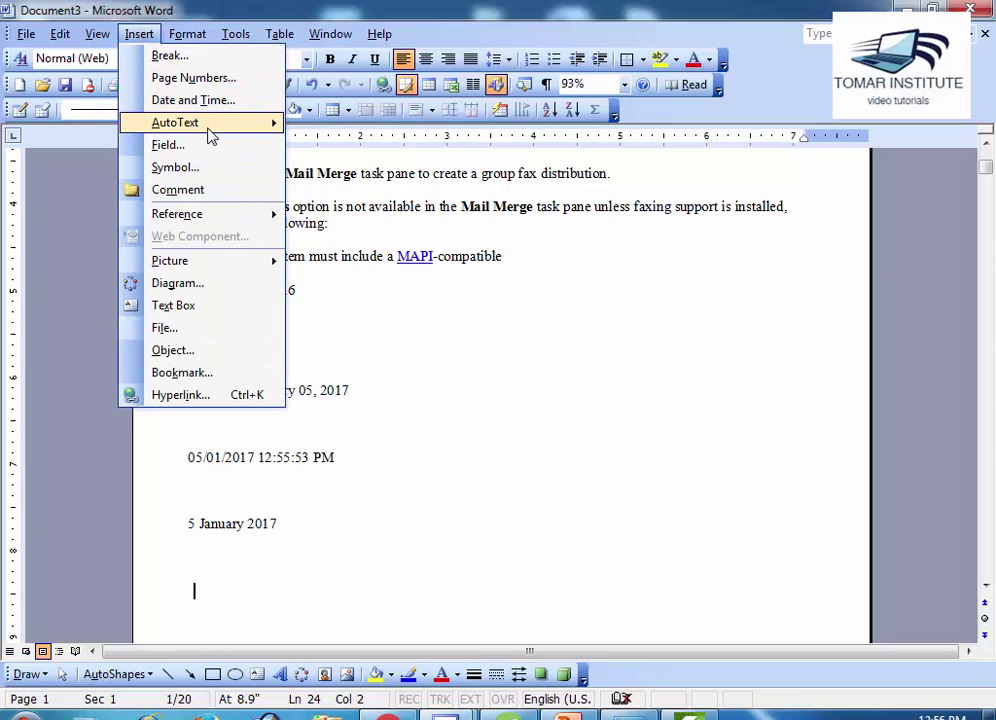
mouse_move(209, 135)
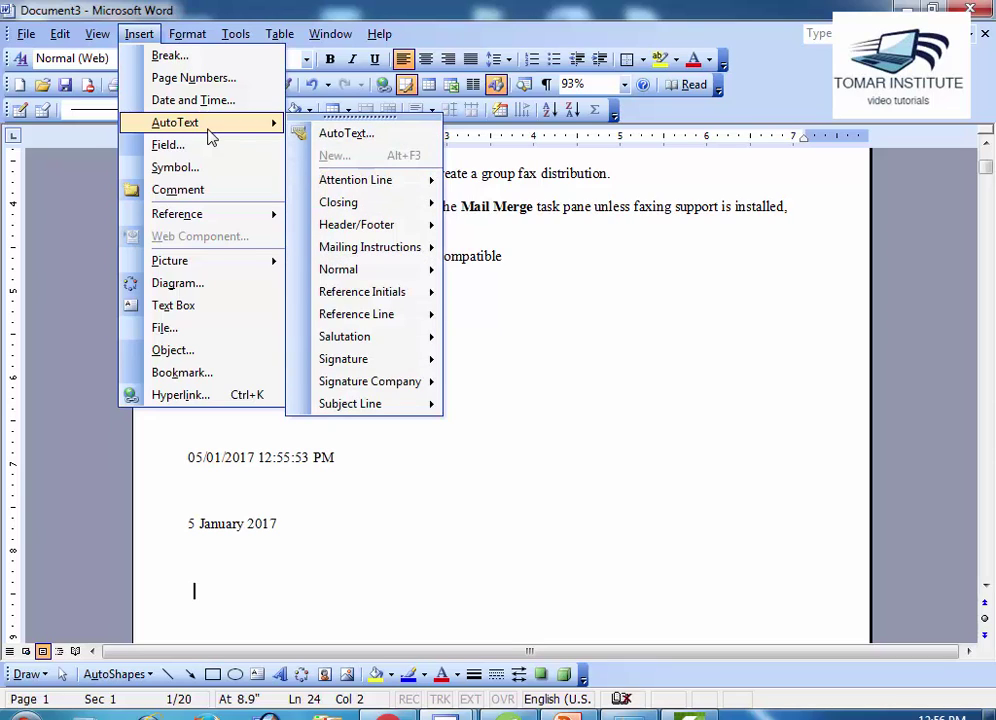
click(529, 527)
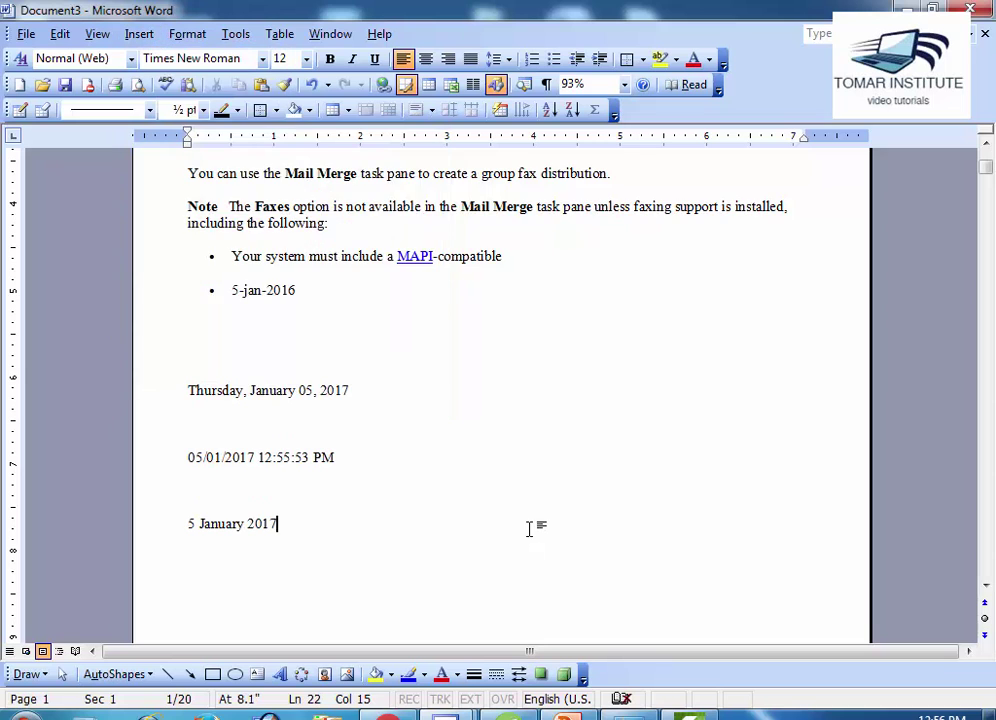
Add two blank lines above the "About page margins" heading at the start of the document.
scroll(531, 528, up, 4)
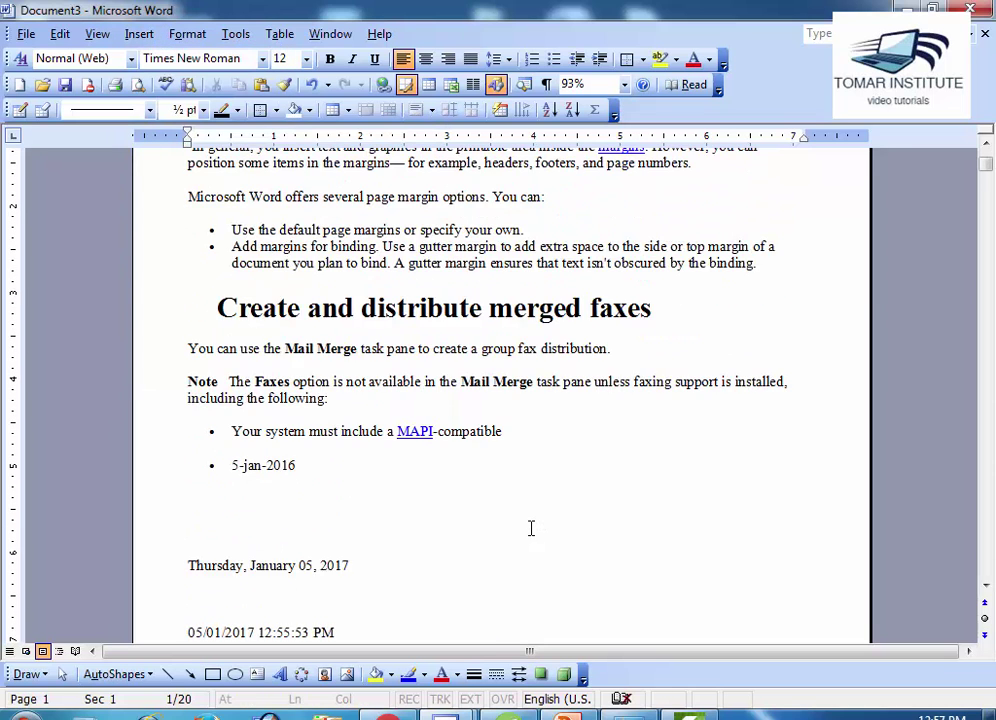
scroll(531, 527, up, 4)
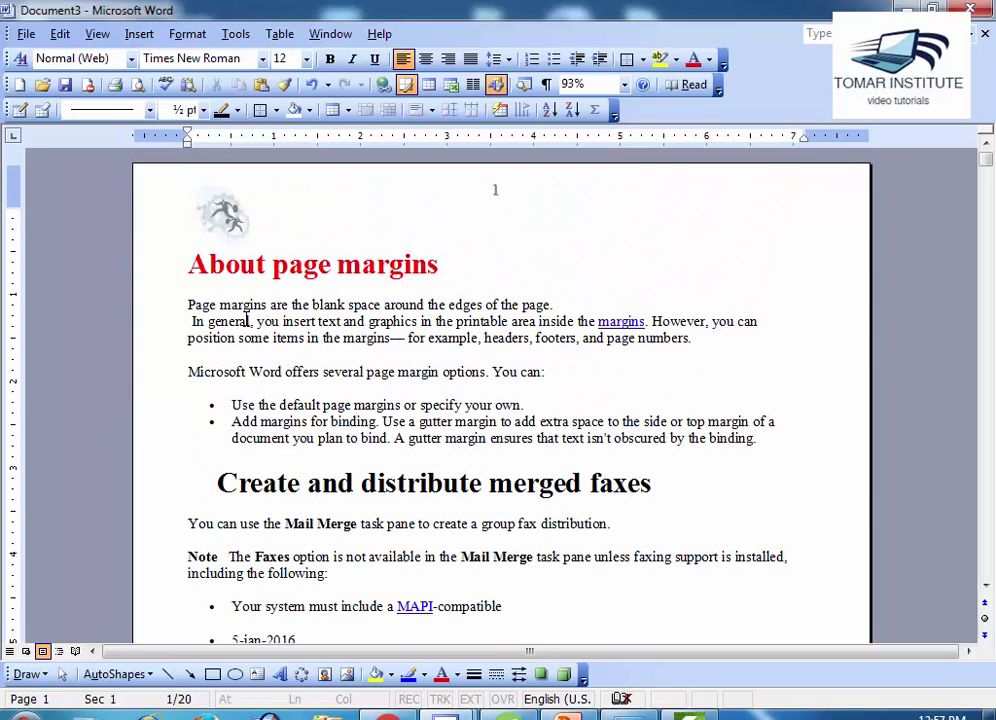
click(187, 263)
key(Return)
key(Return)
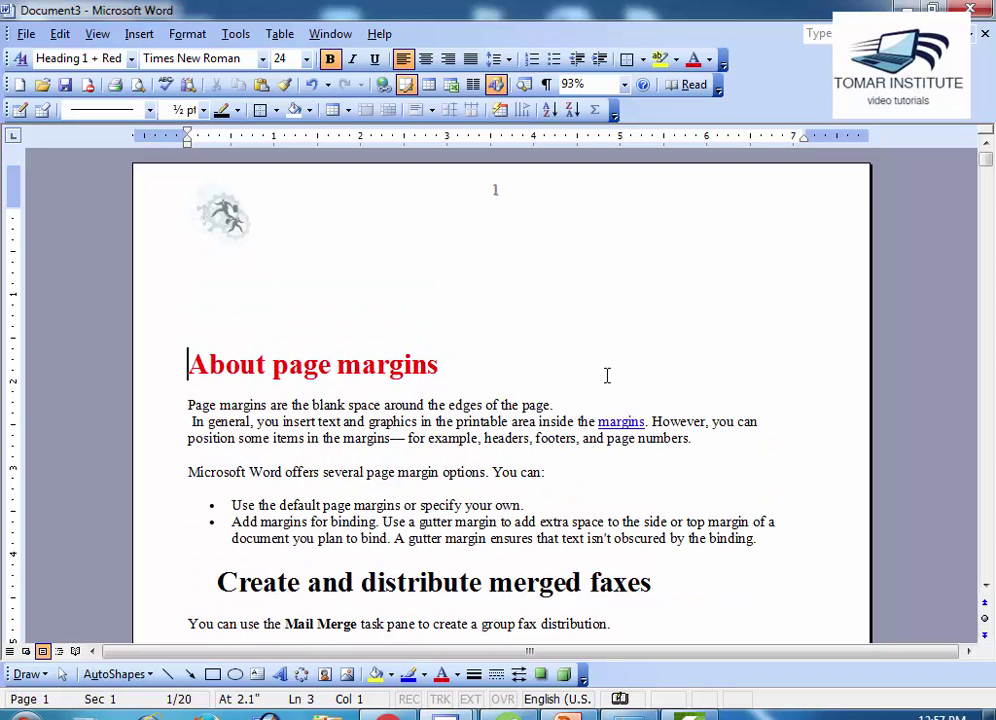
Insert the AutoText salutation "Dear Madam or Sir:" on the blank line directly above the "About page margins" heading.
key(Up)
click(137, 33)
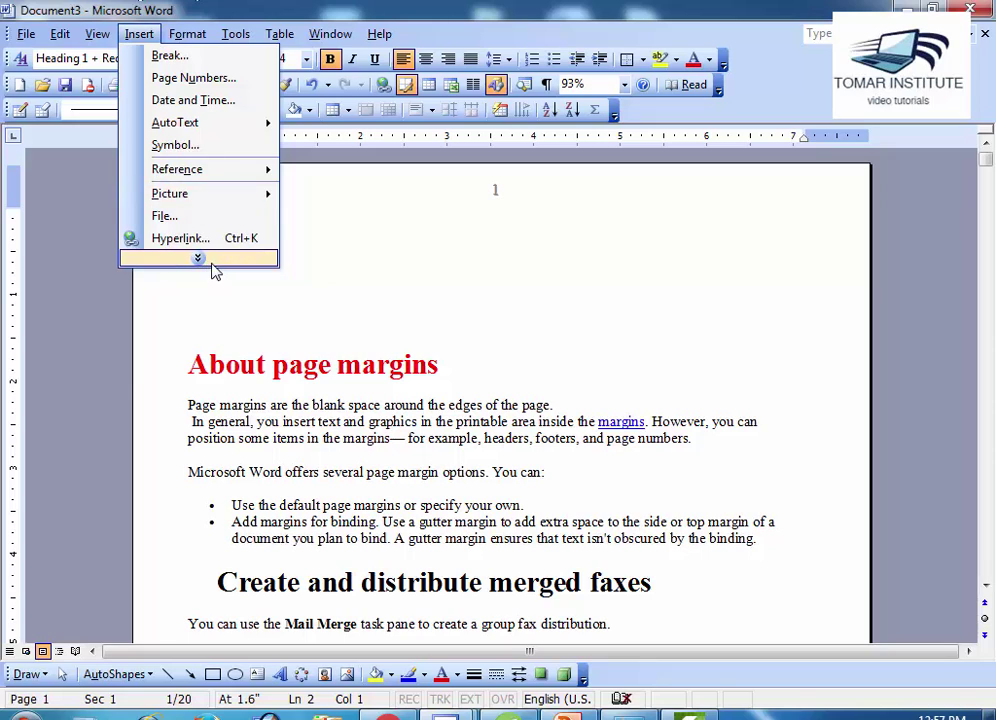
click(213, 260)
mouse_move(190, 134)
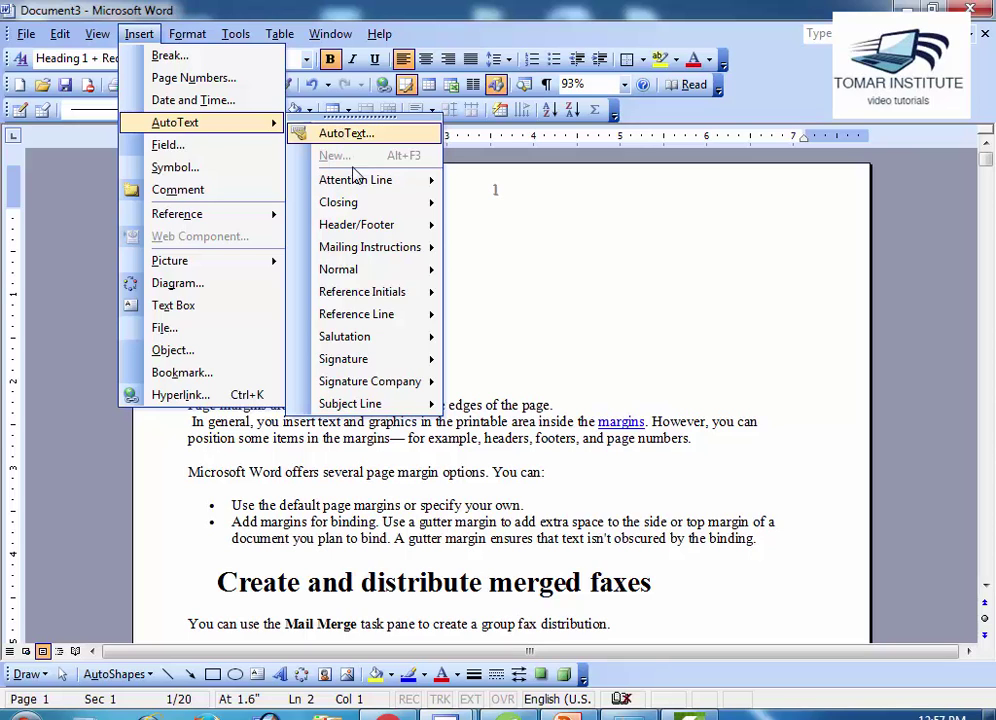
mouse_move(378, 258)
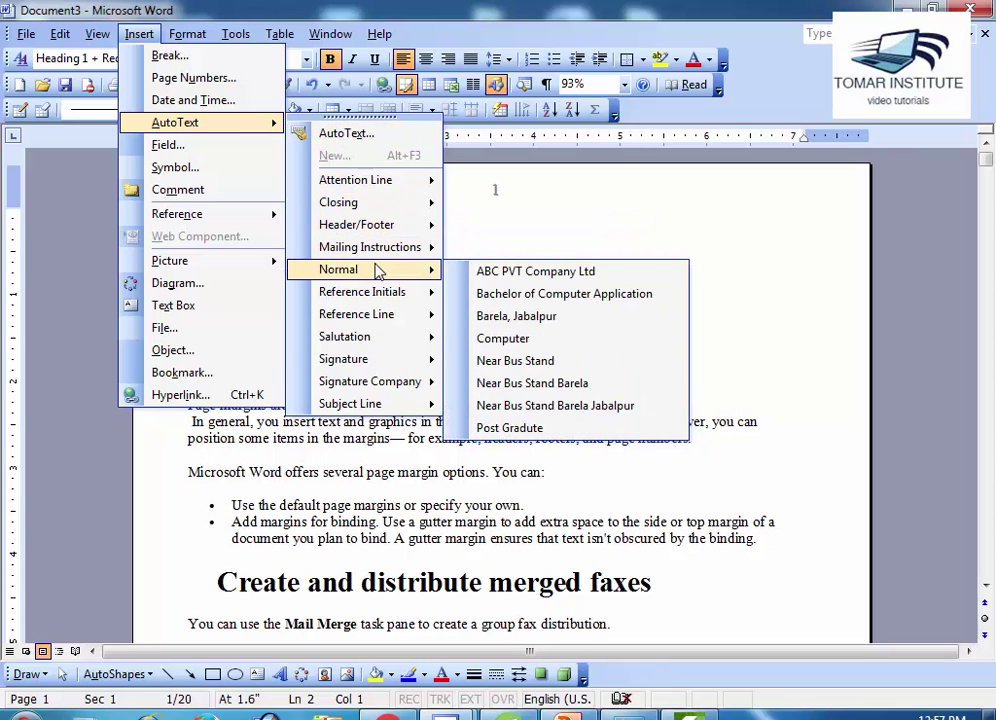
mouse_move(382, 314)
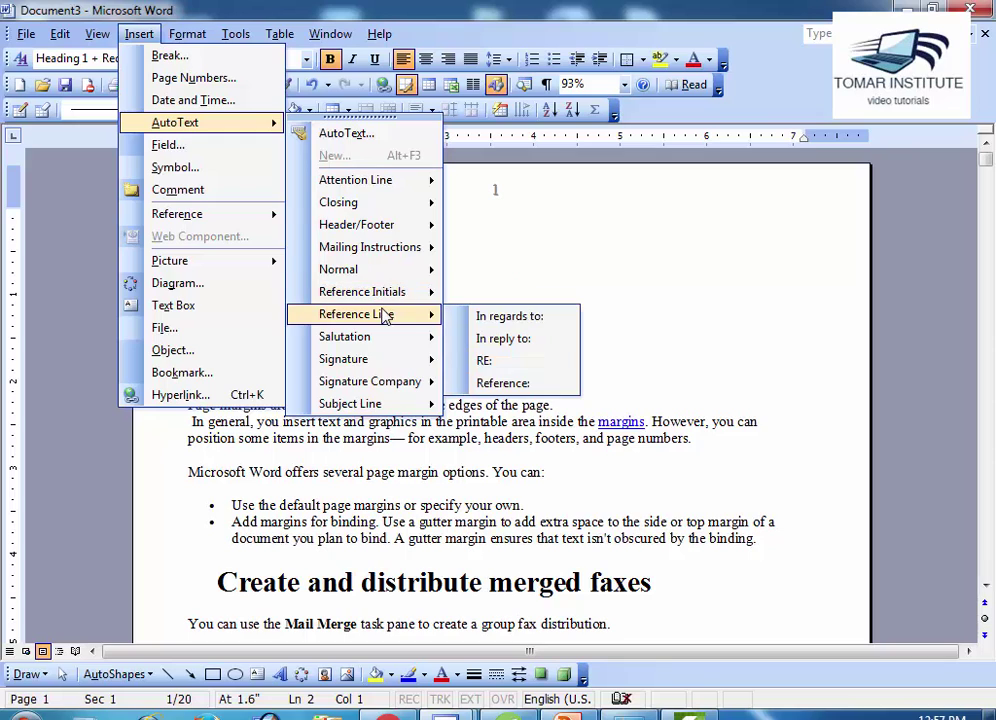
mouse_move(386, 338)
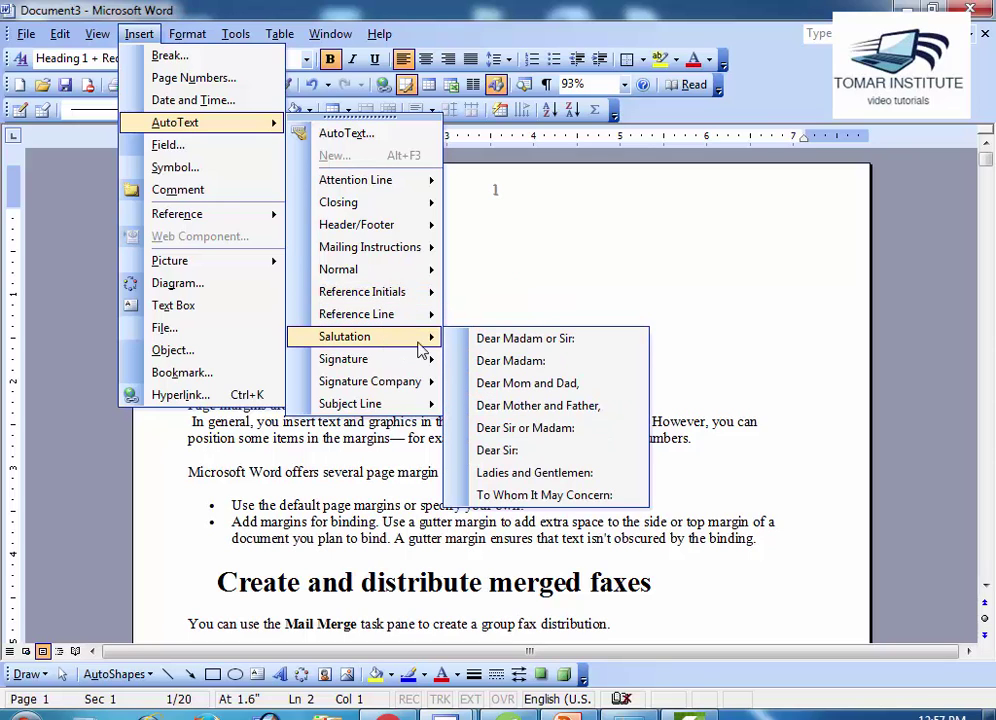
click(481, 345)
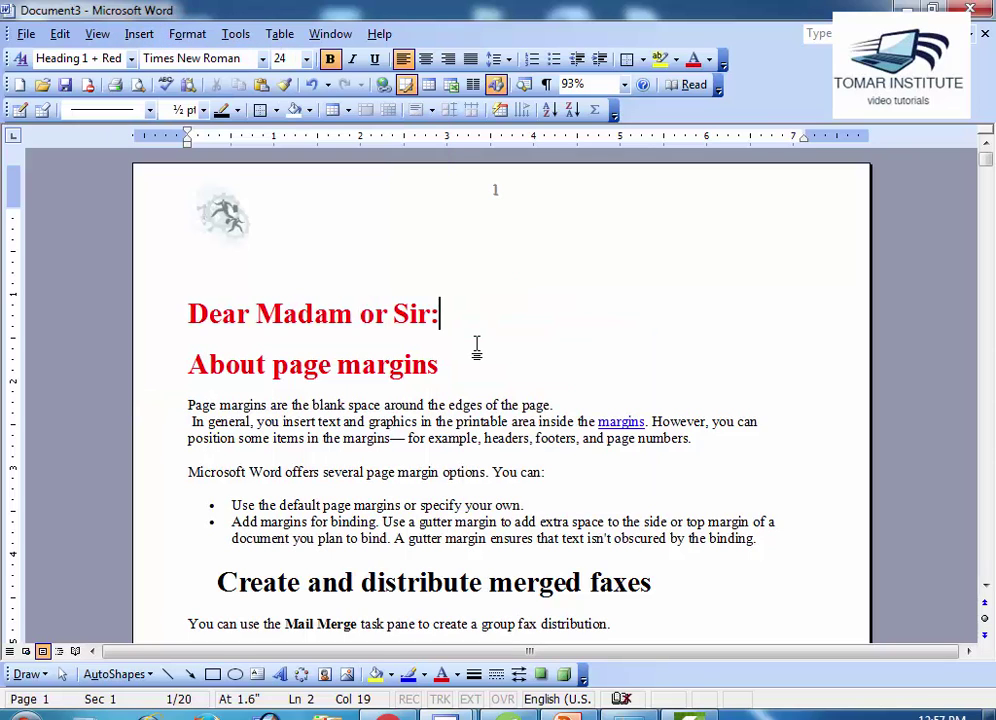
Insert the AutoText reference line "In regards to:" three lines below the salutation.
key(Return)
key(Return)
key(Return)
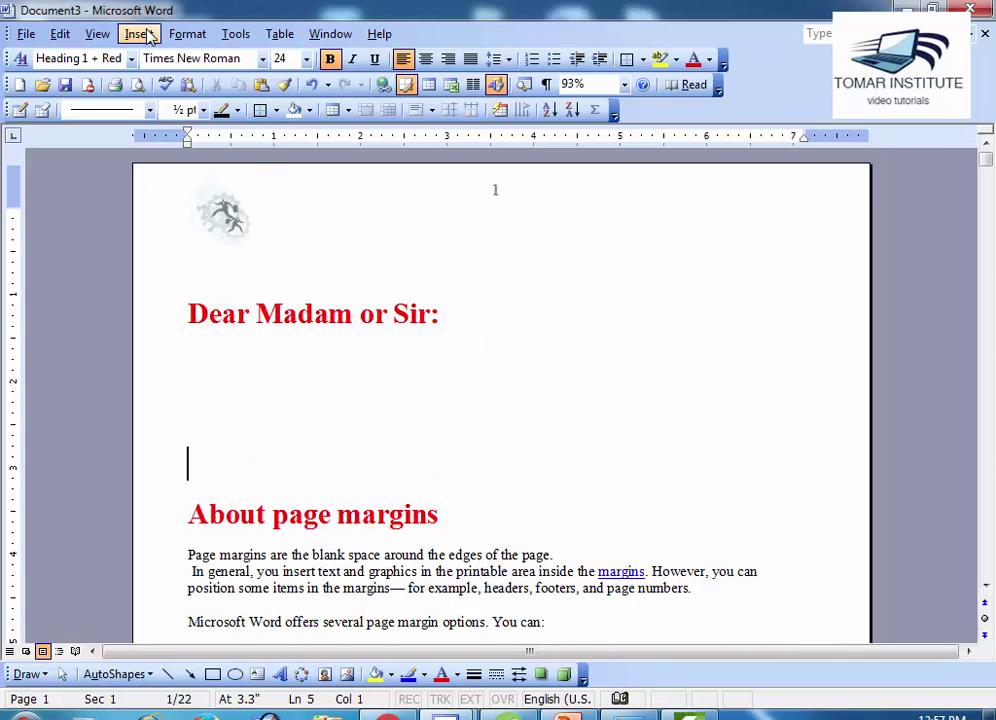
click(139, 34)
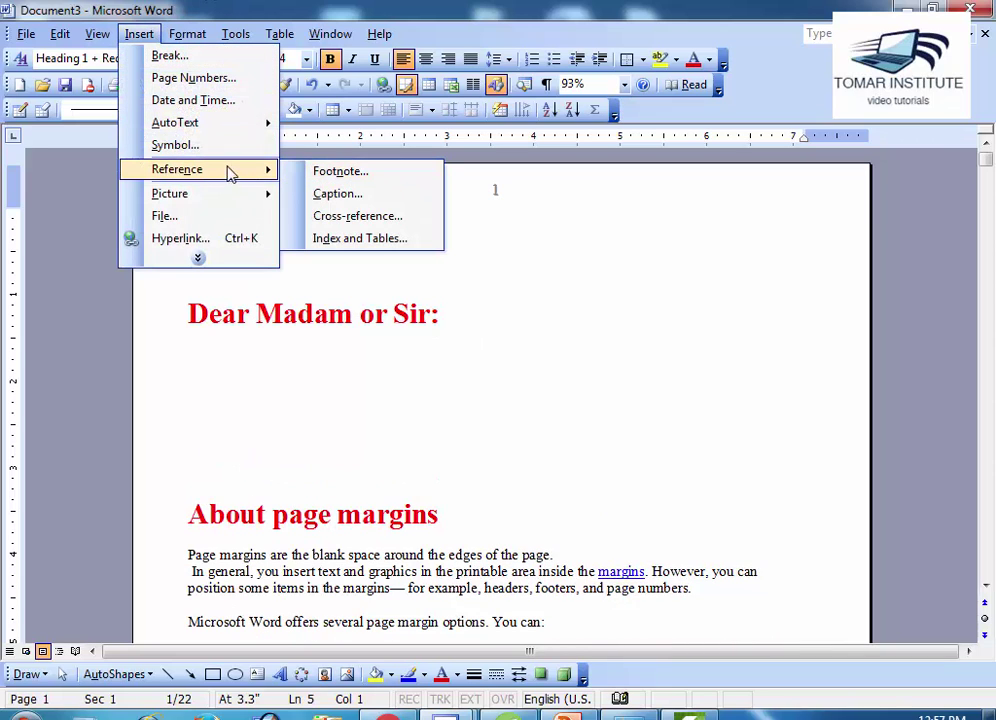
mouse_move(230, 122)
mouse_move(362, 360)
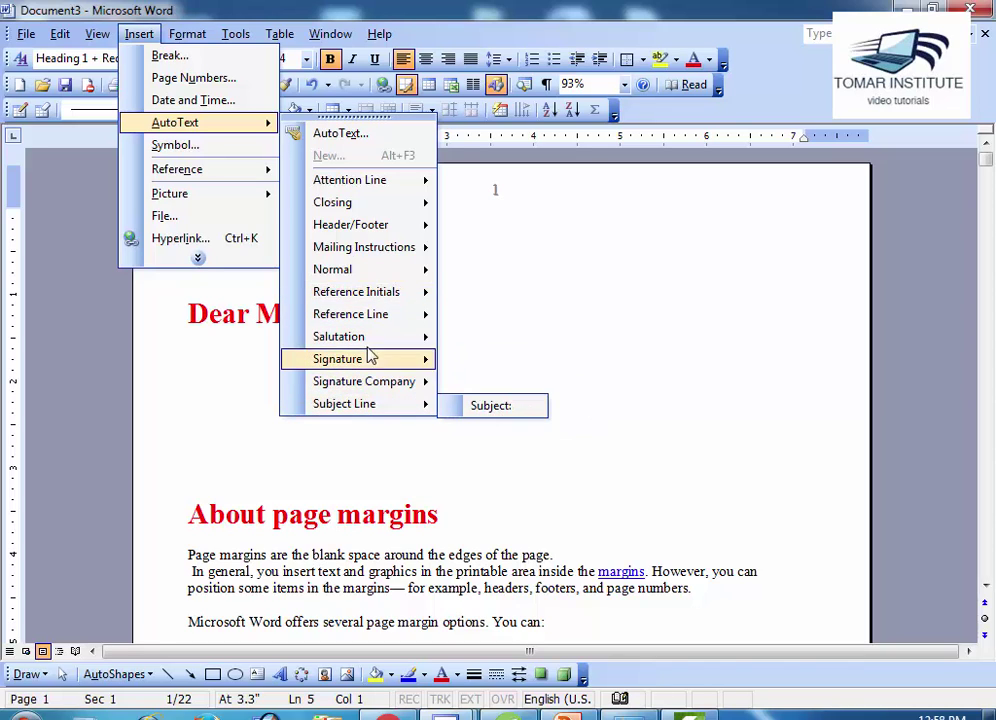
mouse_move(378, 313)
click(502, 314)
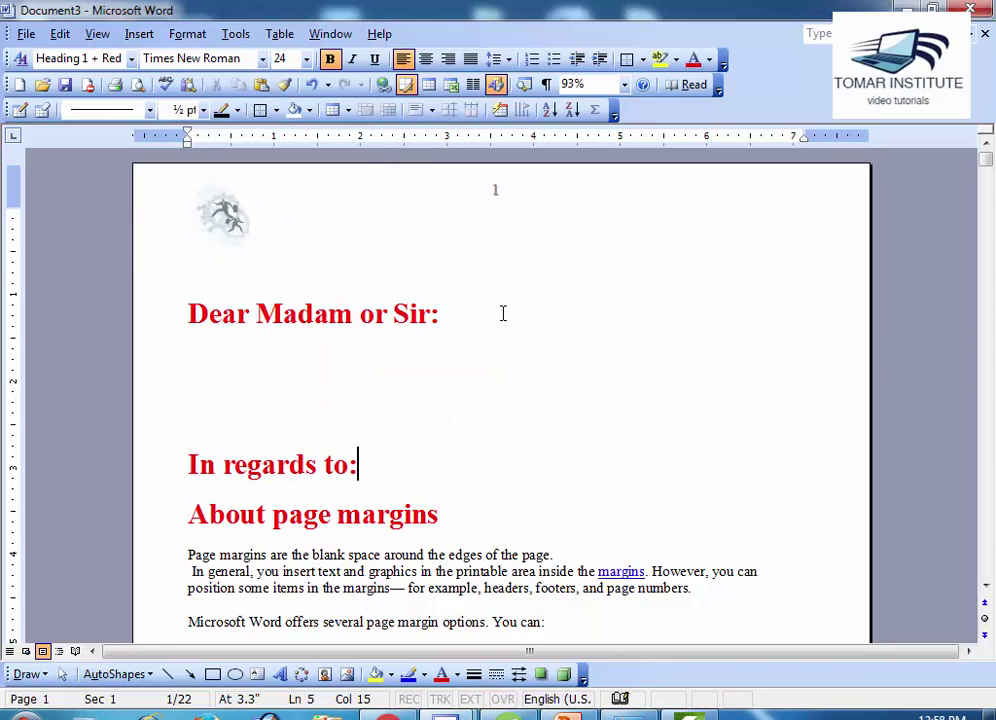
Insert the AutoText closing "Best wishes," on a new line below "In regards to:".
key(Return)
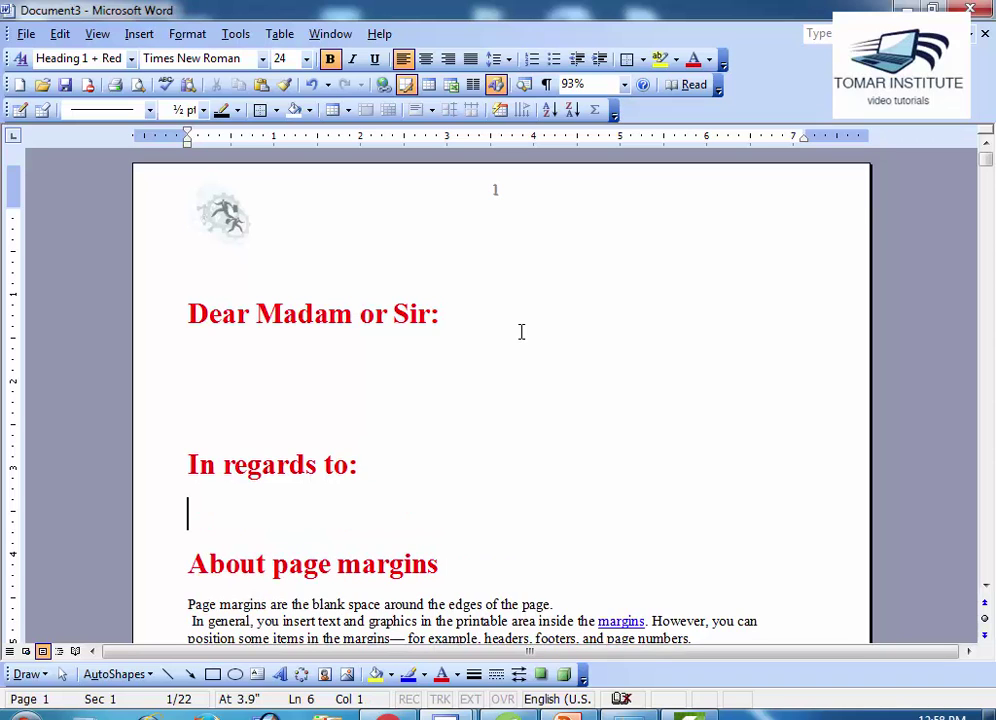
click(139, 34)
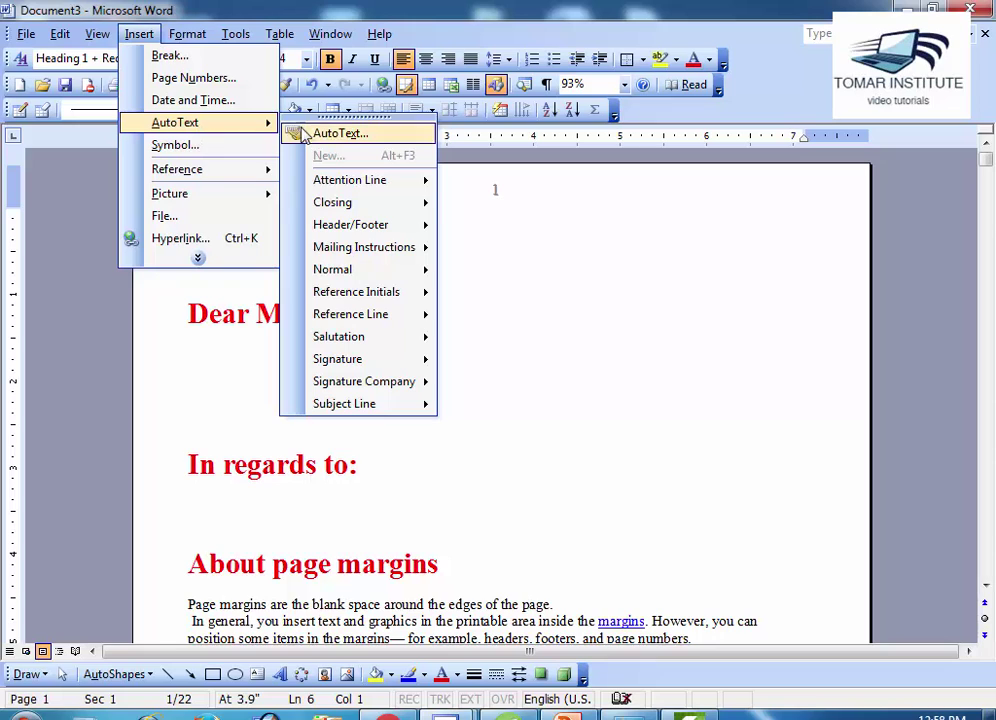
mouse_move(345, 205)
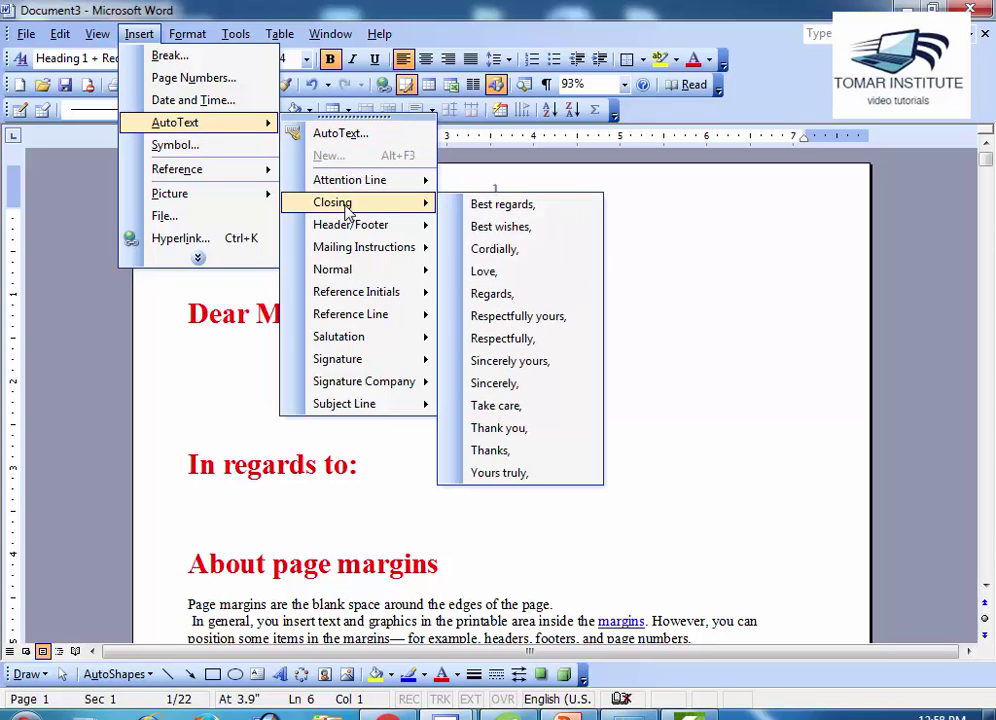
click(513, 227)
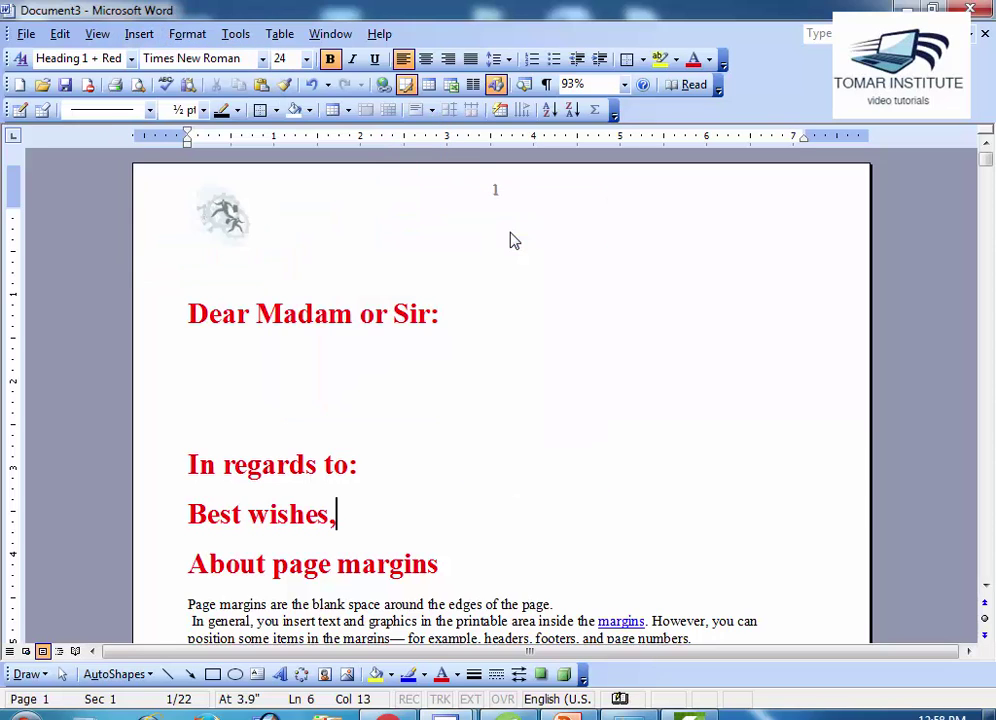
Insert the header/footer AutoText entry "Author, Page #, Date" after "Best wishes," and highlight the inserted date.
click(139, 34)
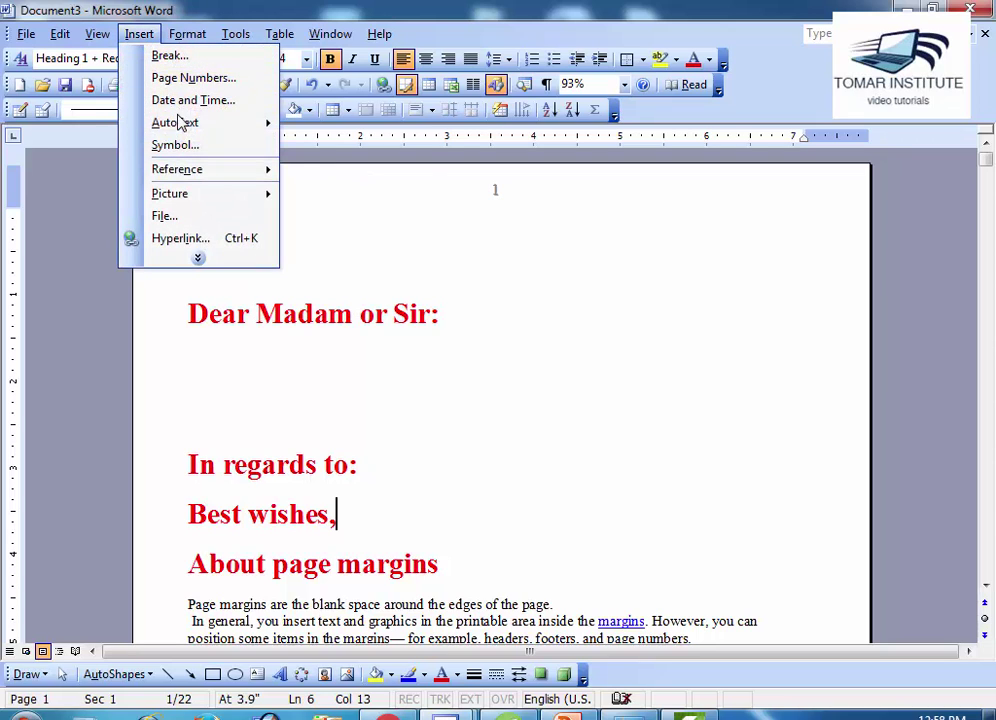
mouse_move(222, 122)
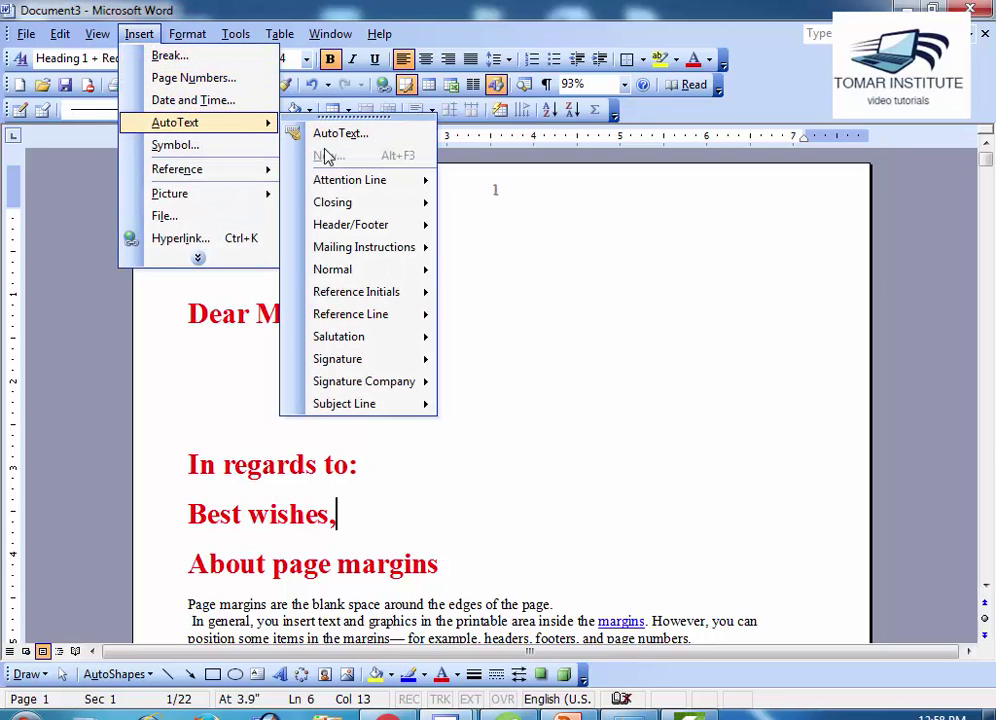
mouse_move(290, 225)
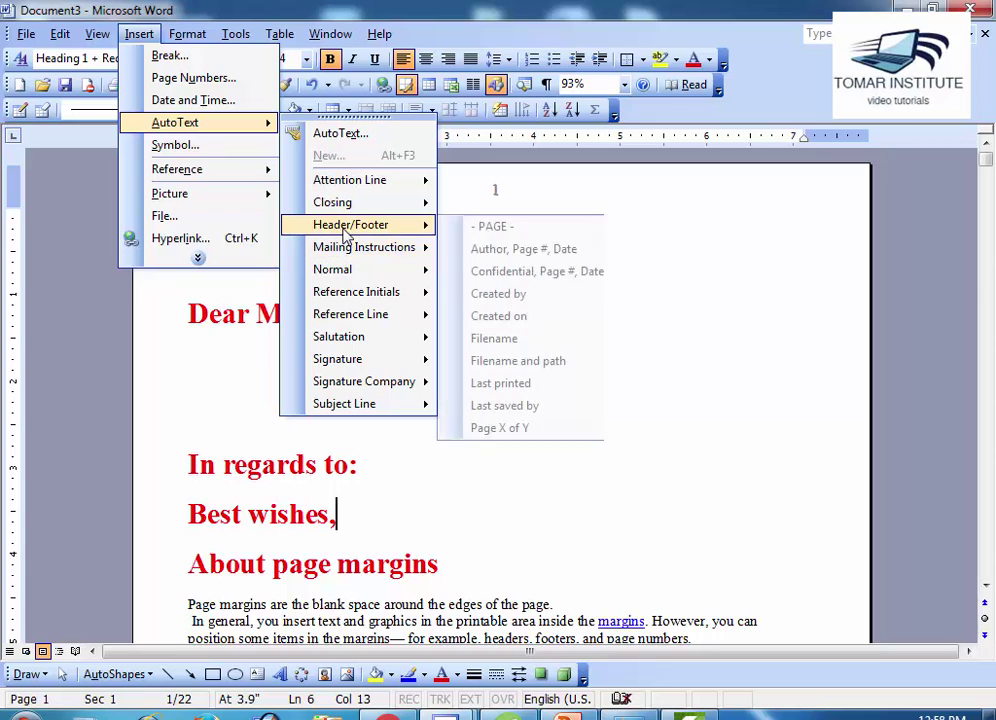
click(545, 258)
scroll(565, 337, down, 1)
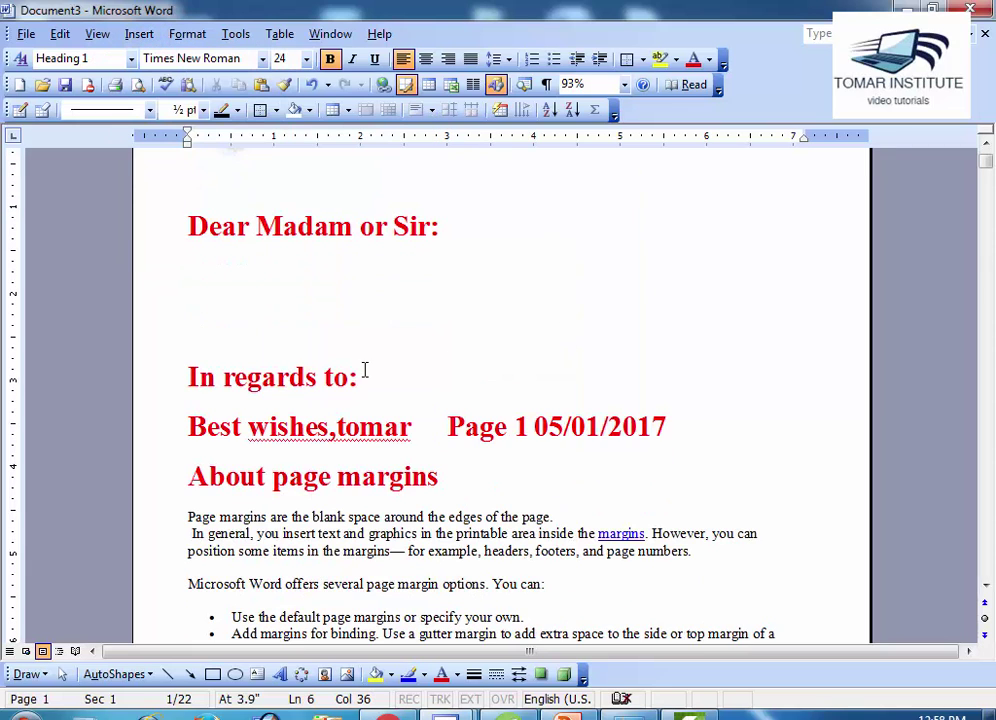
drag(247, 425, 668, 425)
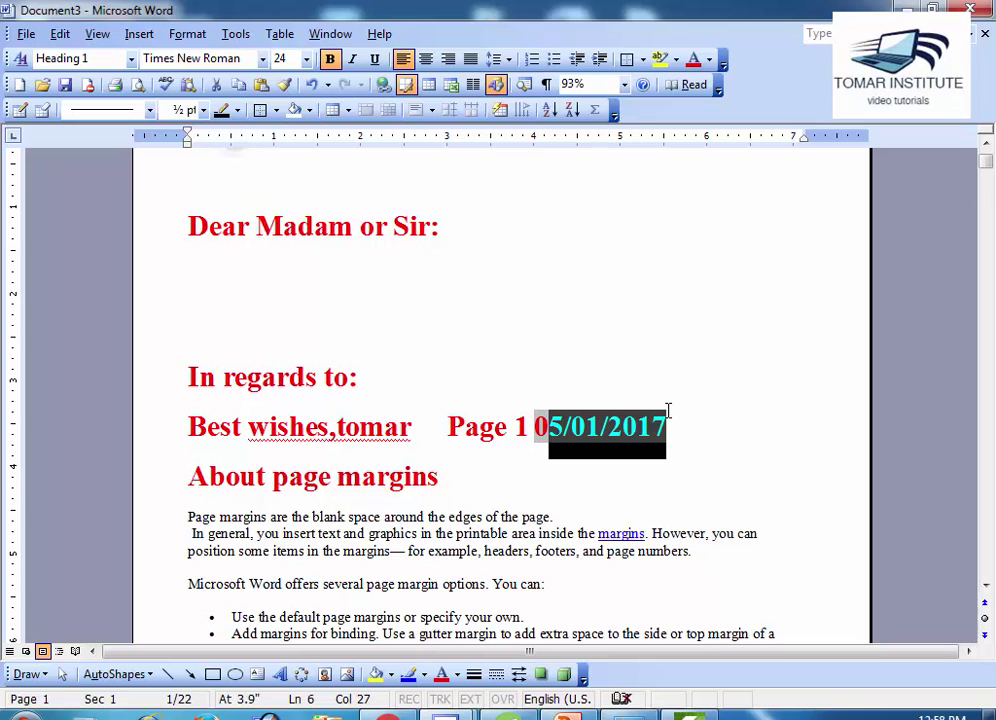
scroll(537, 374, up, 1)
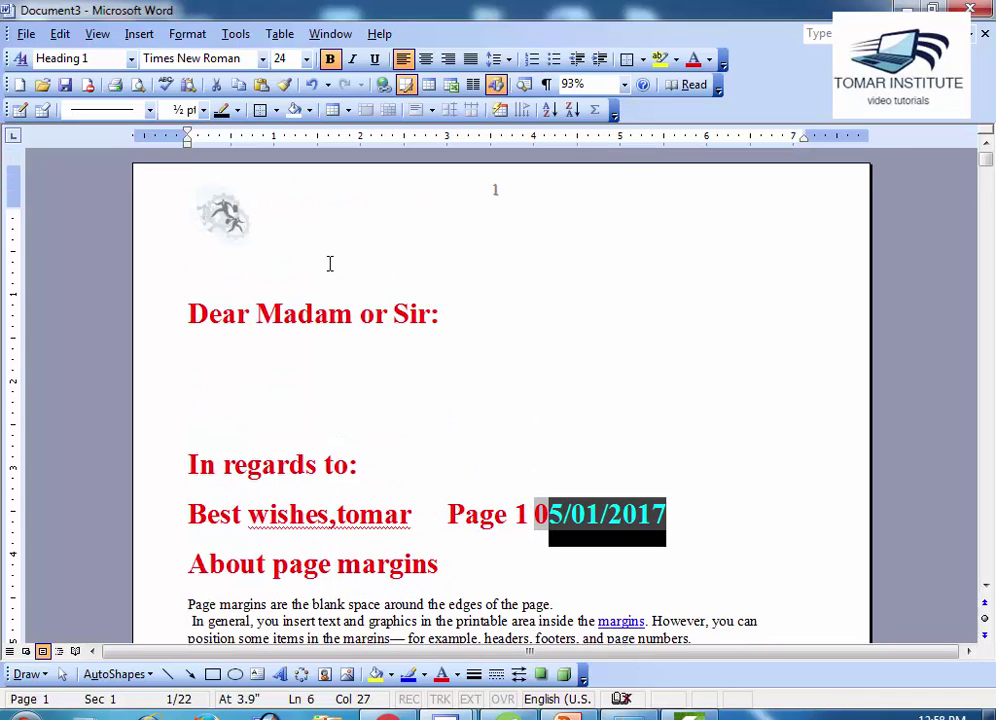
Insert the header/footer AutoText entry "Created by" on the blank line below the salutation.
click(228, 382)
click(139, 33)
mouse_move(192, 123)
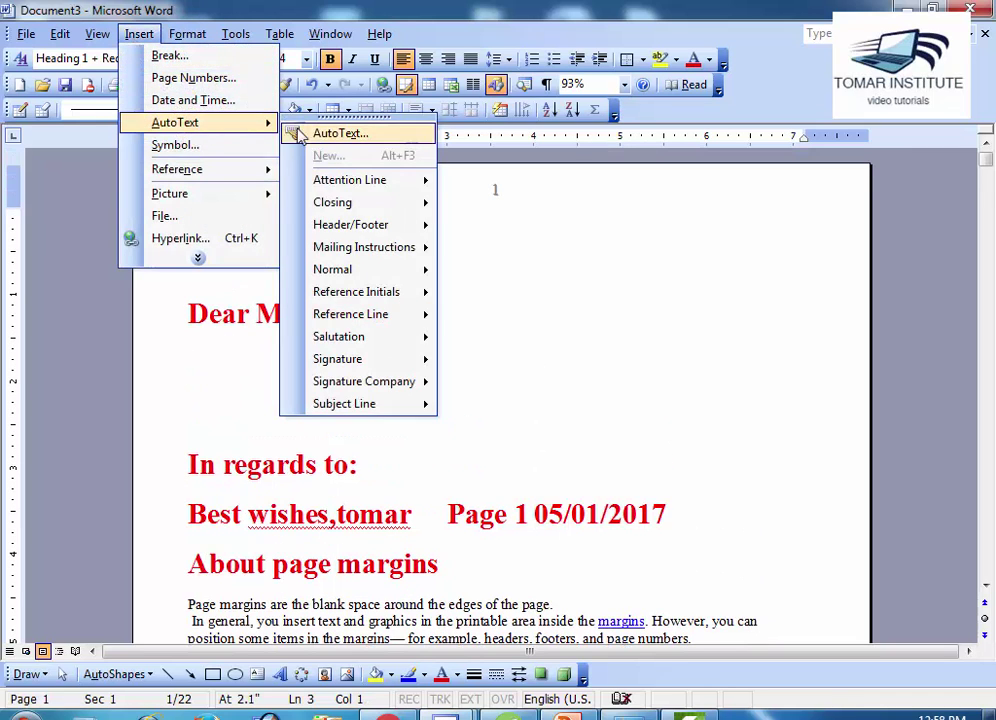
mouse_move(434, 227)
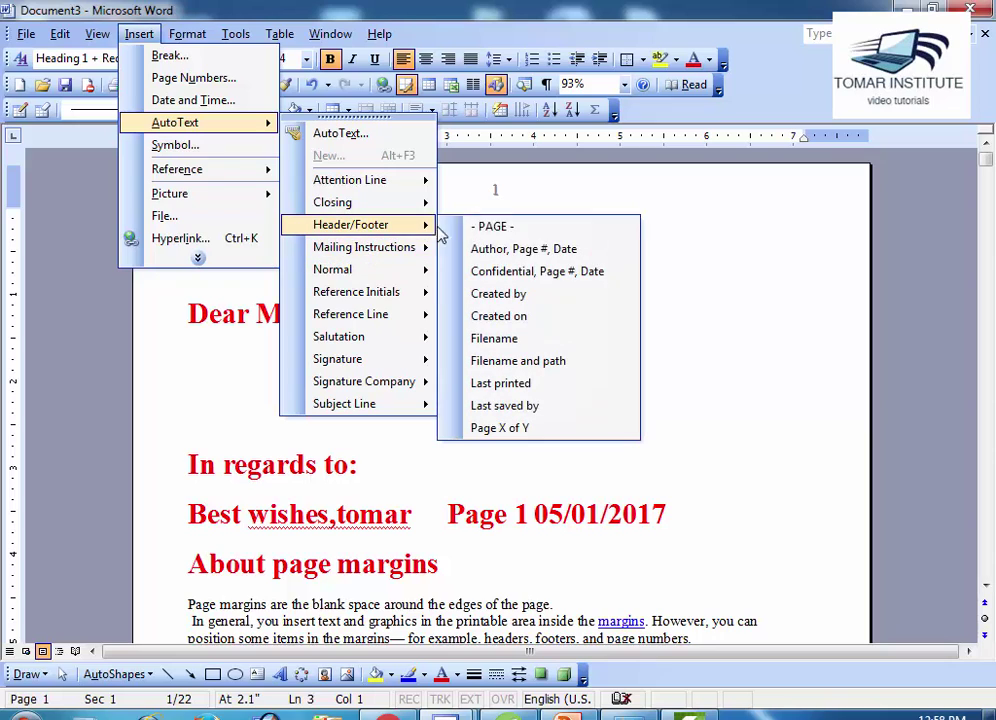
click(556, 298)
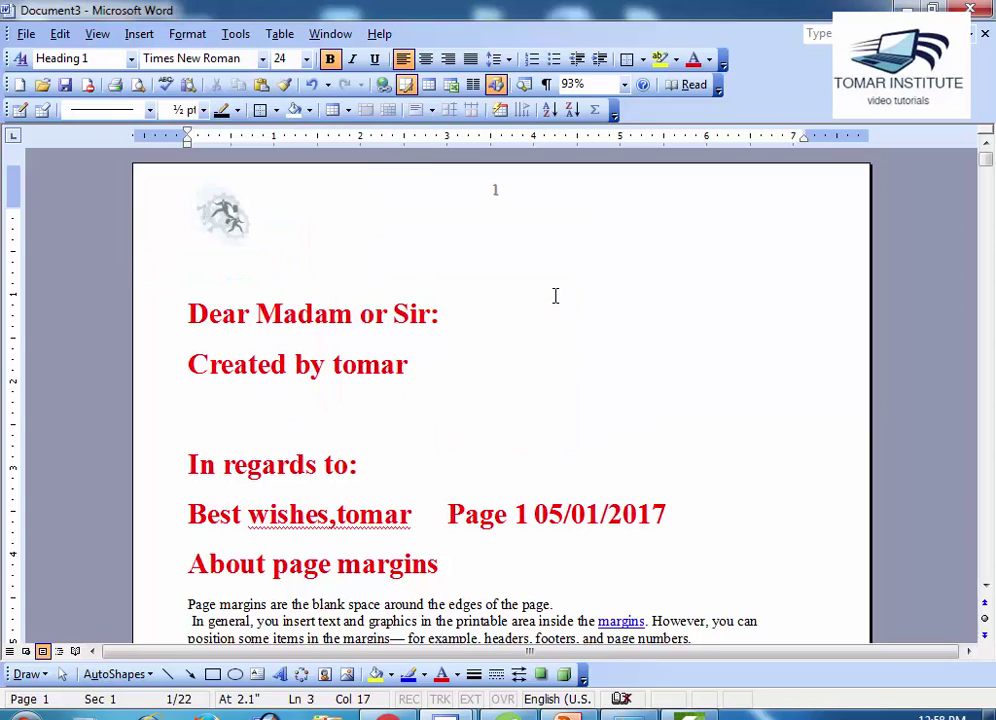
Delete the author's name after "Created by" in the line below the salutation.
key(Return)
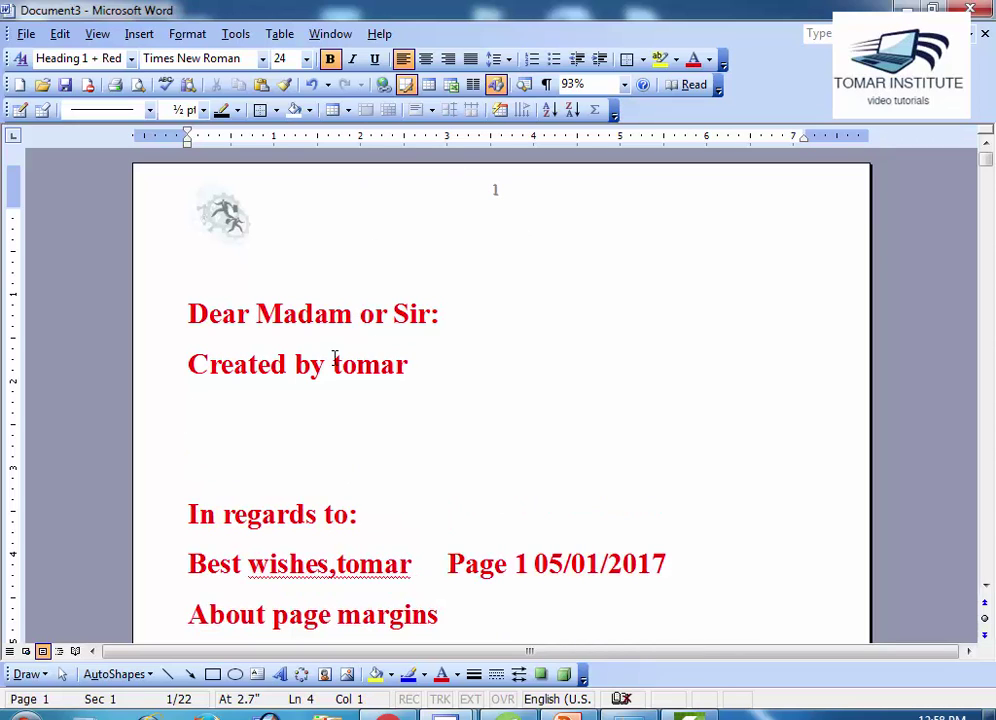
drag(333, 356, 429, 362)
key(Delete)
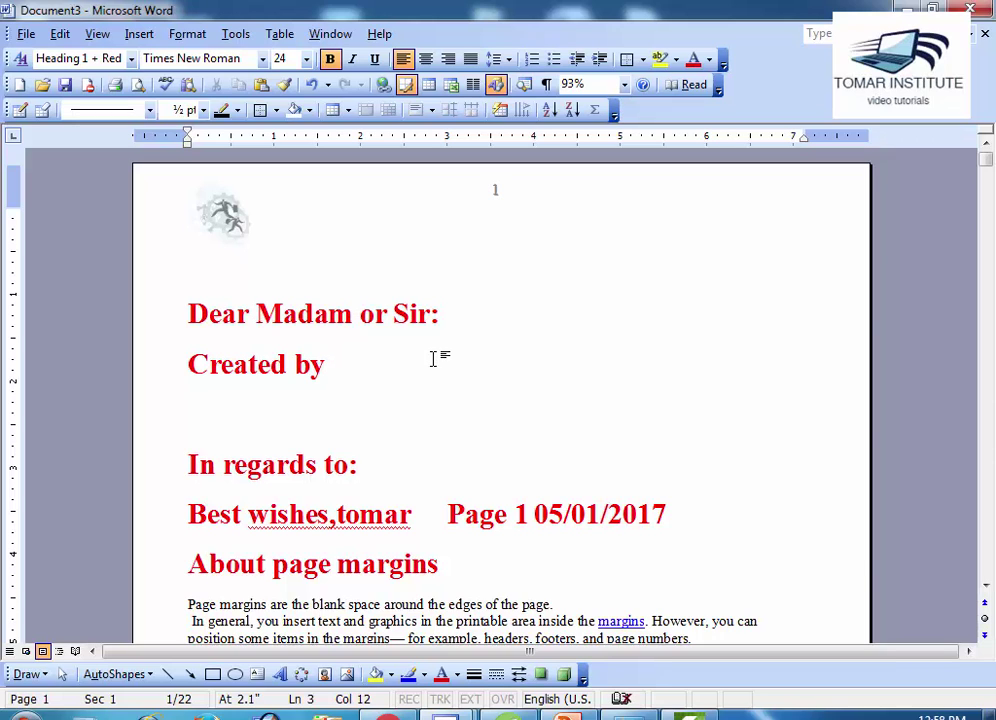
click(139, 34)
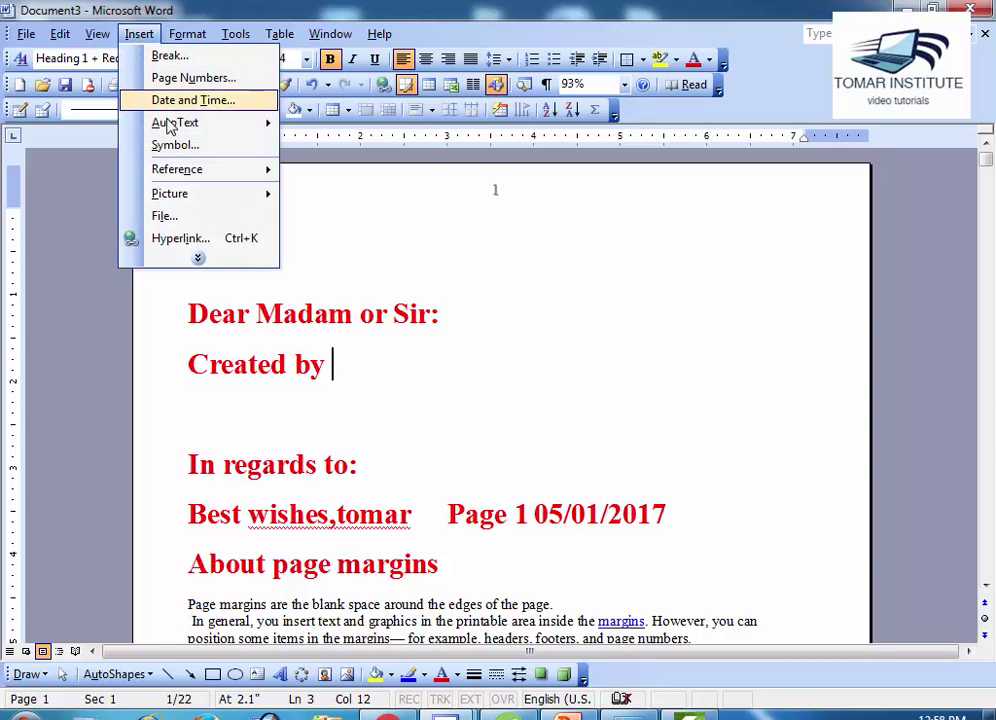
mouse_move(180, 131)
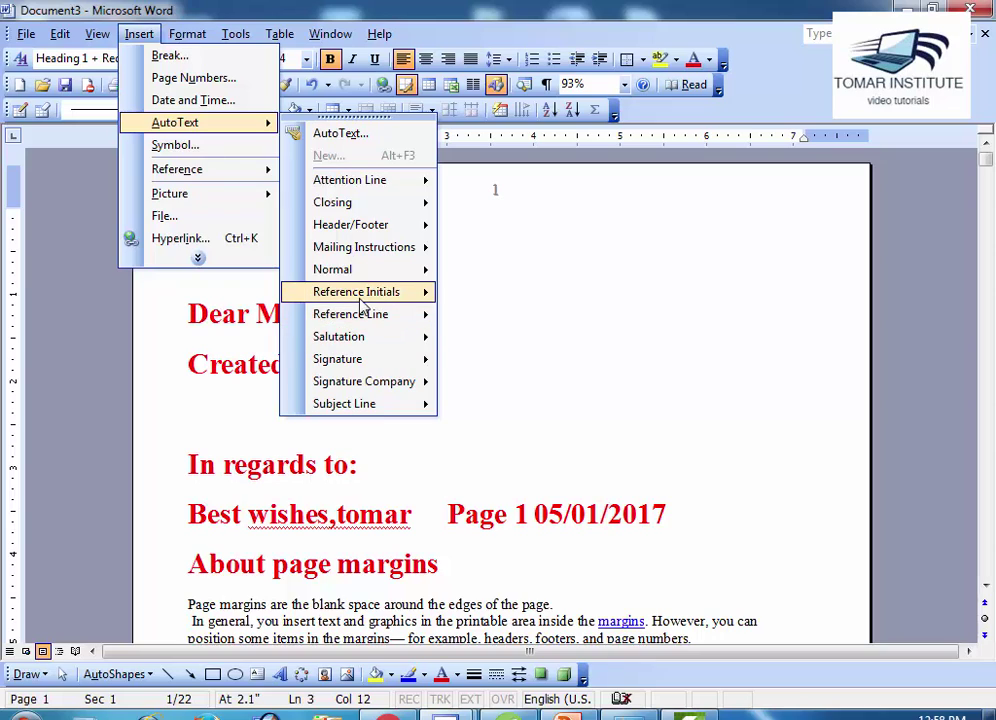
mouse_move(364, 302)
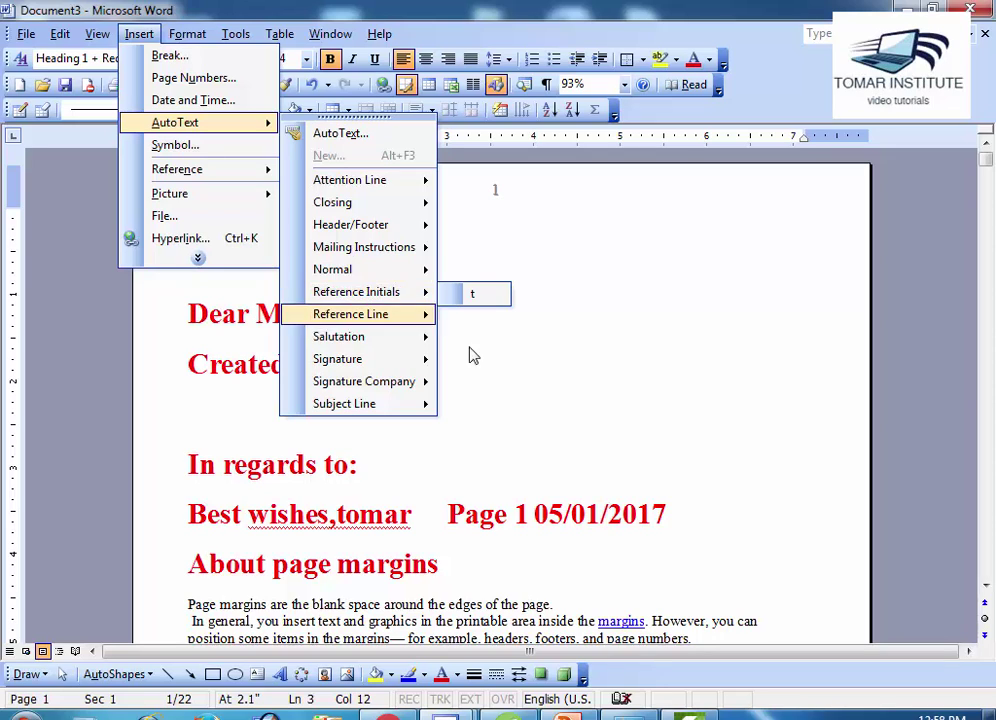
click(509, 400)
Add four blank lines below "Created by".
key(Return)
key(Return)
key(Return)
key(Return)
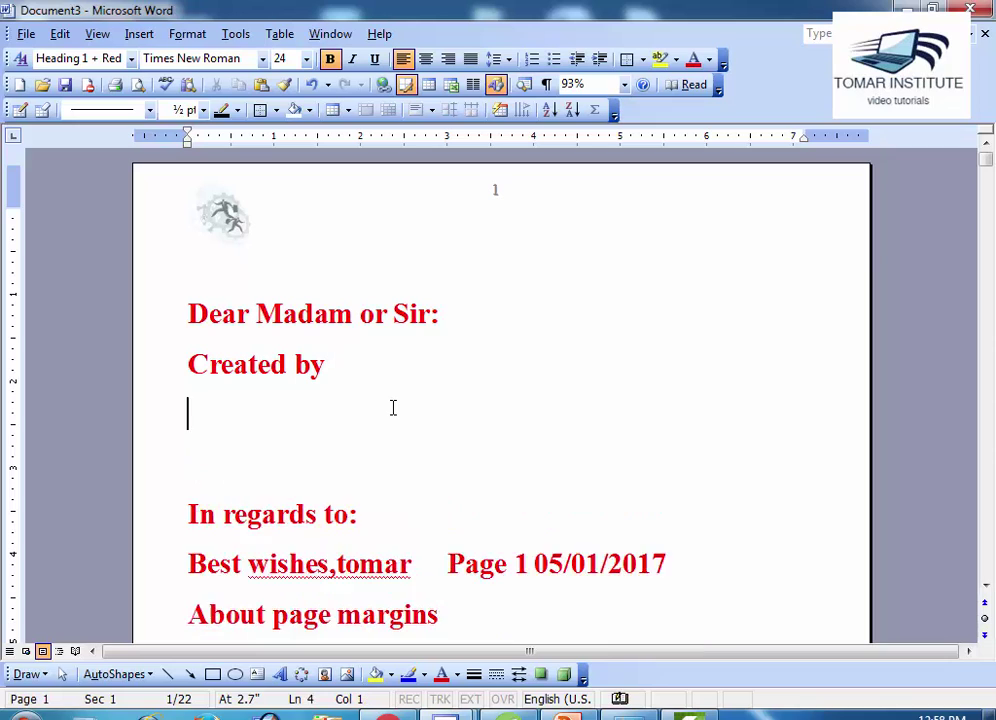
Enter the postal address, including state and postal code, on the second blank line below "Created by".
click(260, 385)
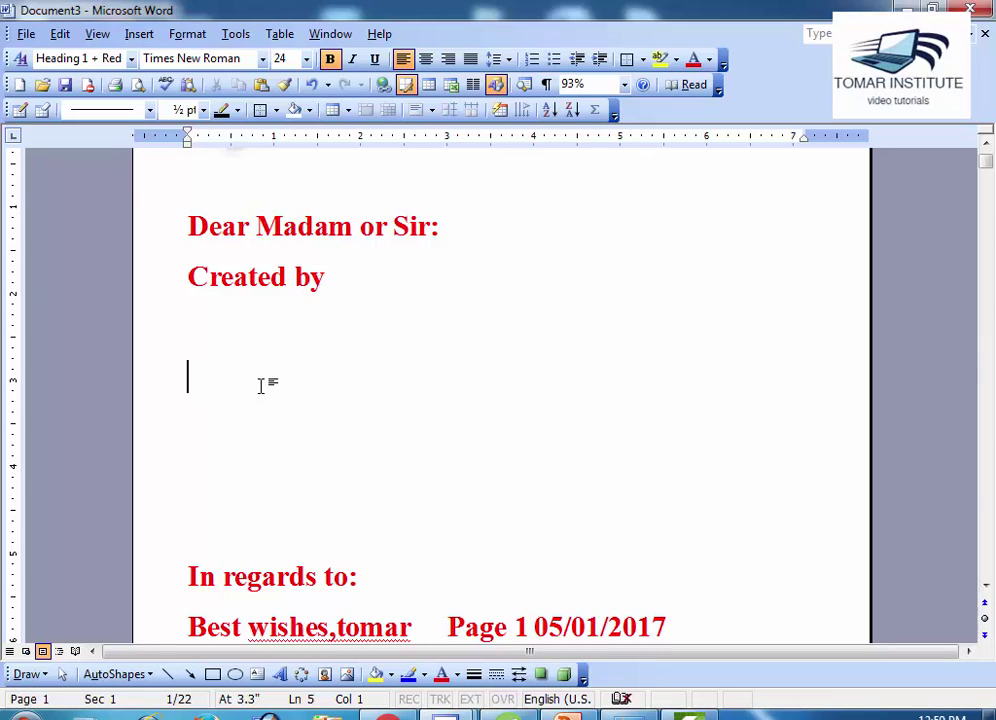
text(Near )
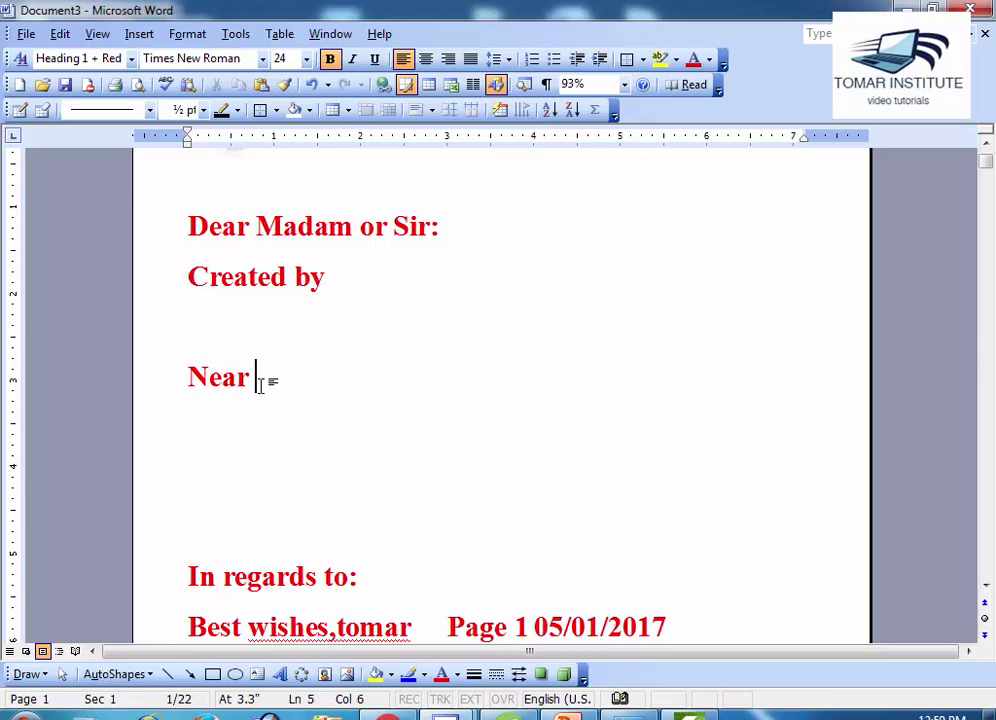
text(Bus Sta)
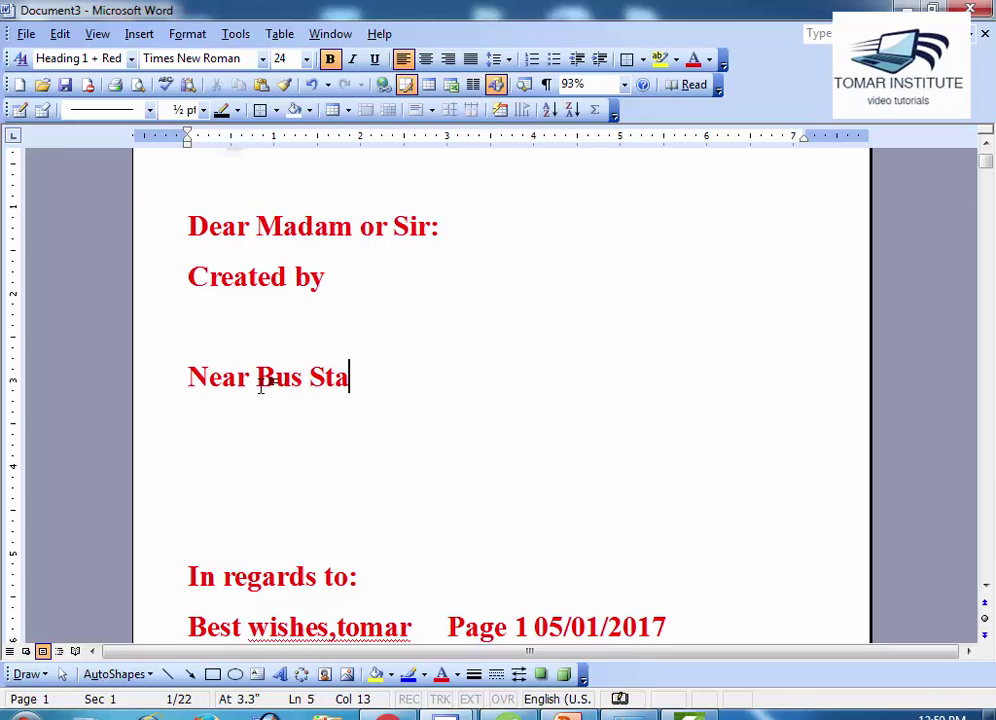
text(nd Barela)
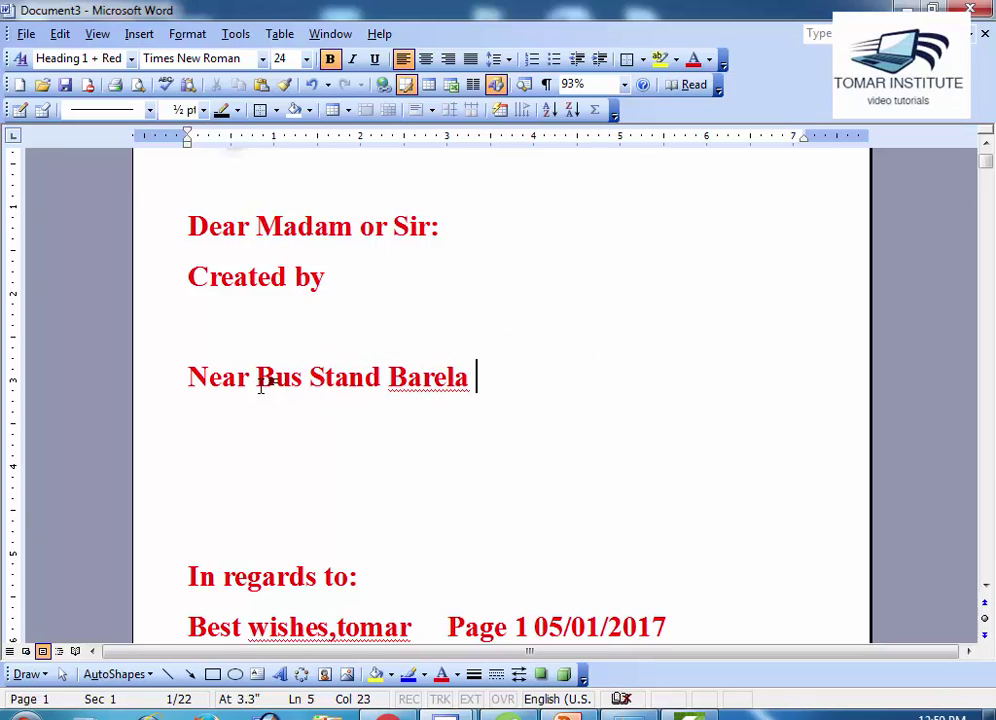
text( Jabalpur)
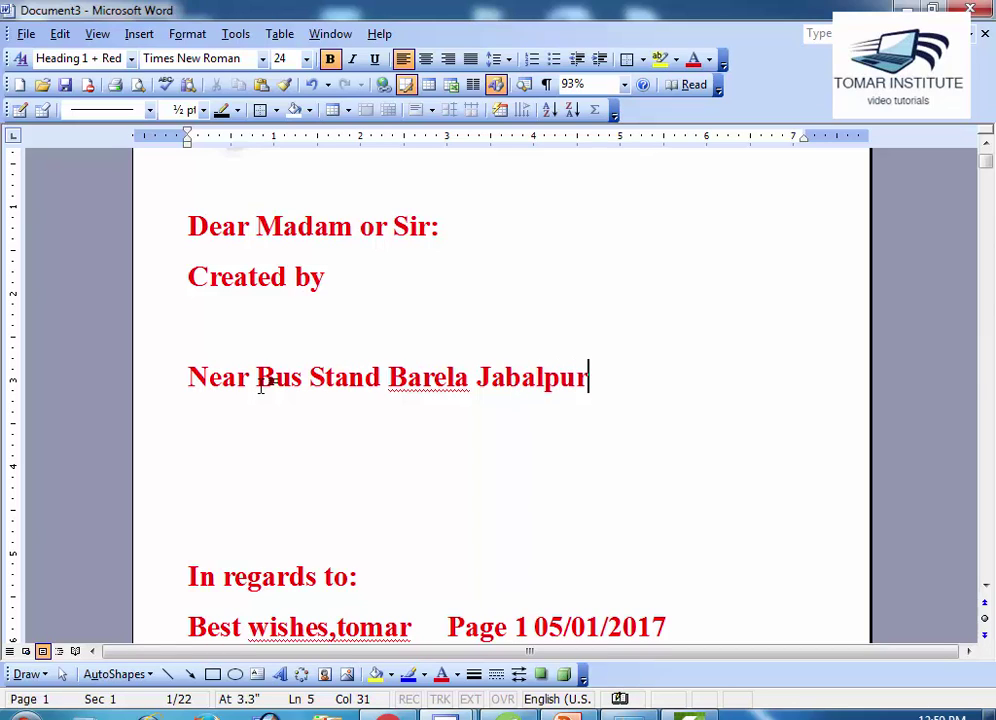
text( M.)
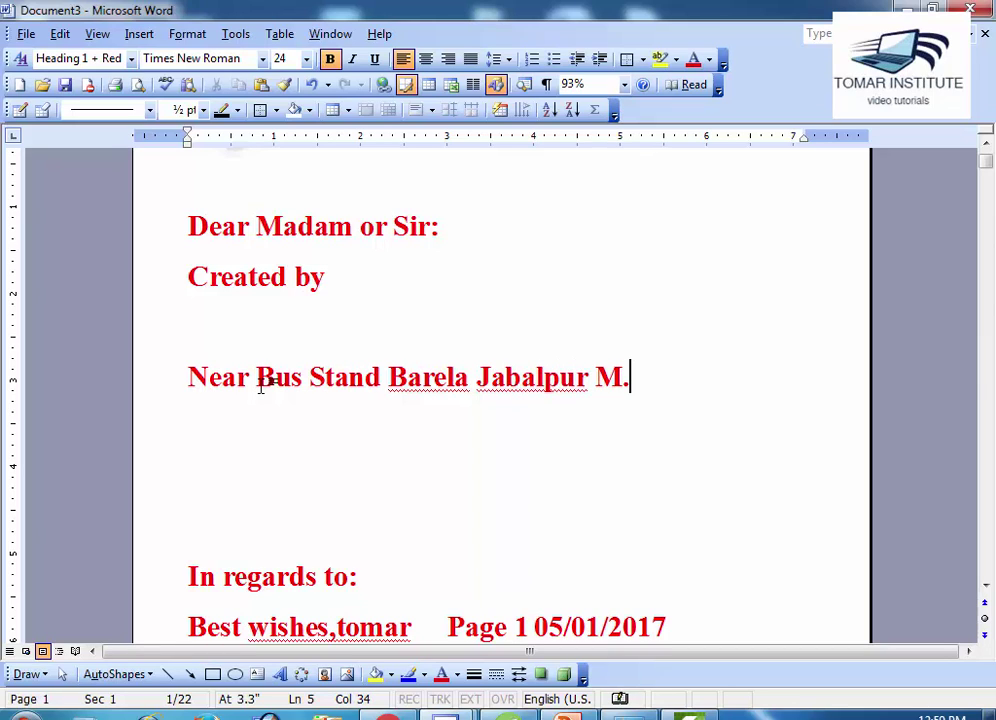
text(P 483001)
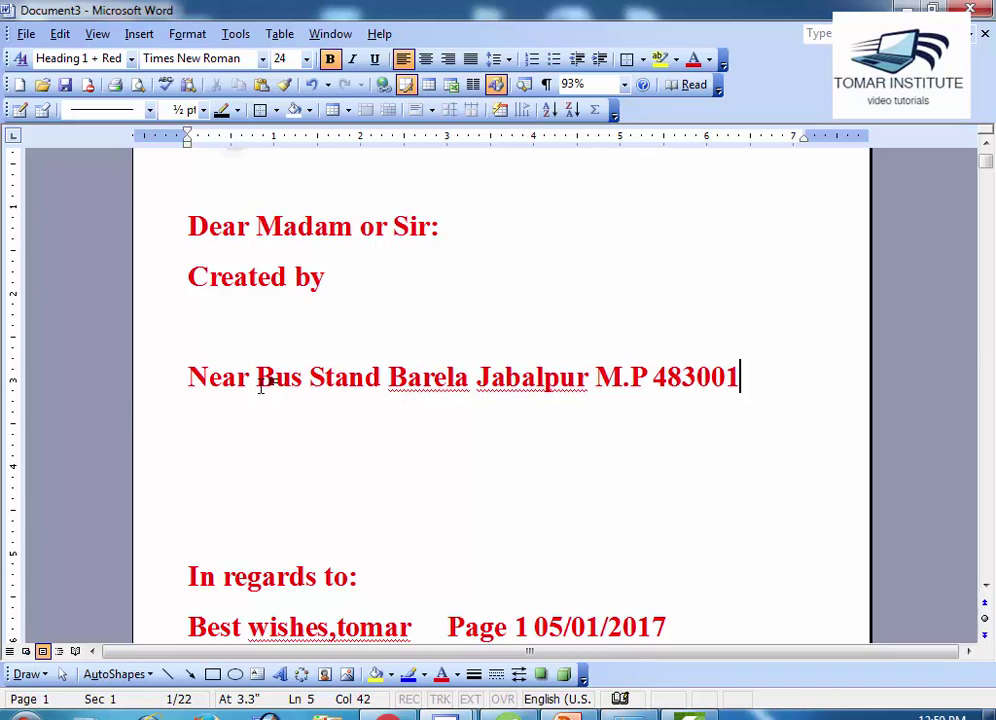
Break the address before the city so the city, state and postal code go on a second line.
click(486, 382)
click(497, 408)
click(472, 382)
key(Return)
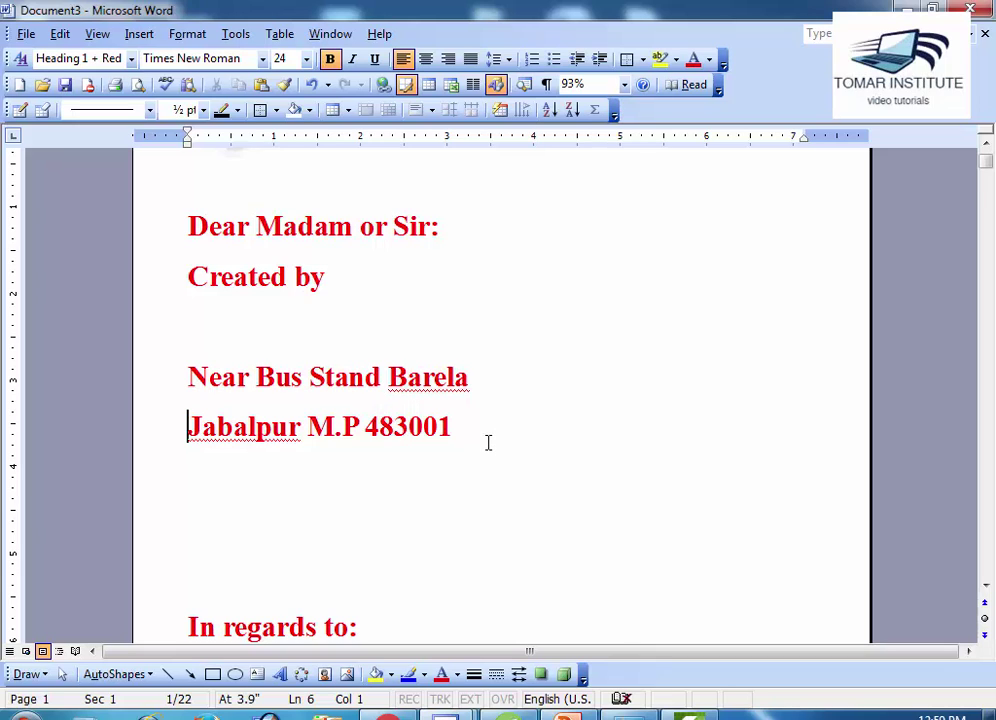
Save both address lines as an AutoText entry under the suggested name, redefining the existing entry.
click(460, 429)
drag(460, 429, 190, 378)
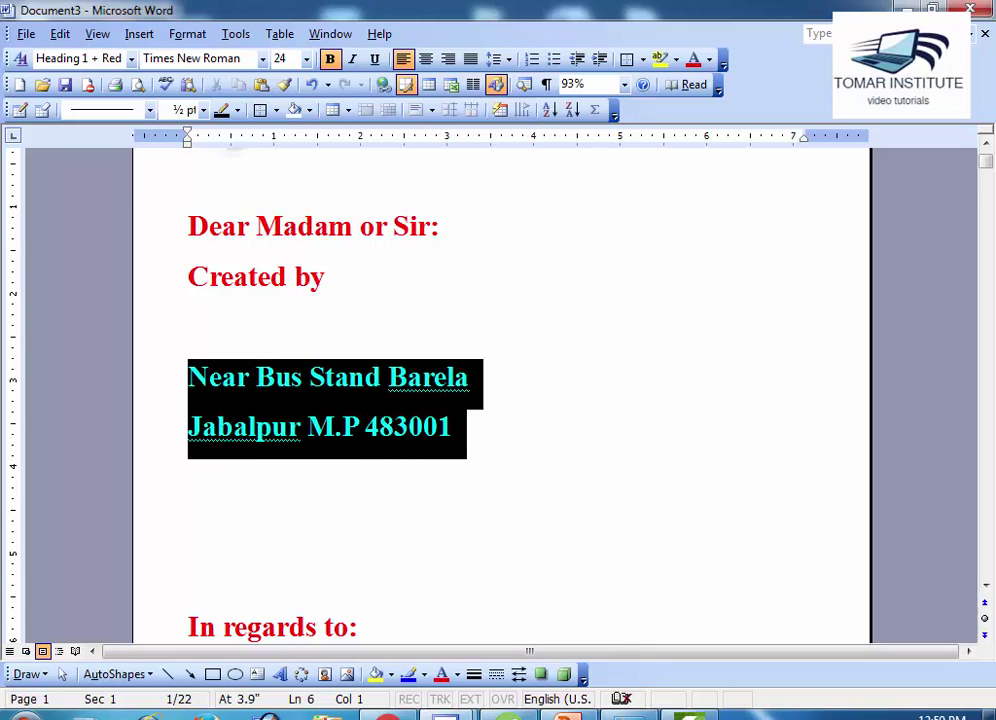
click(139, 34)
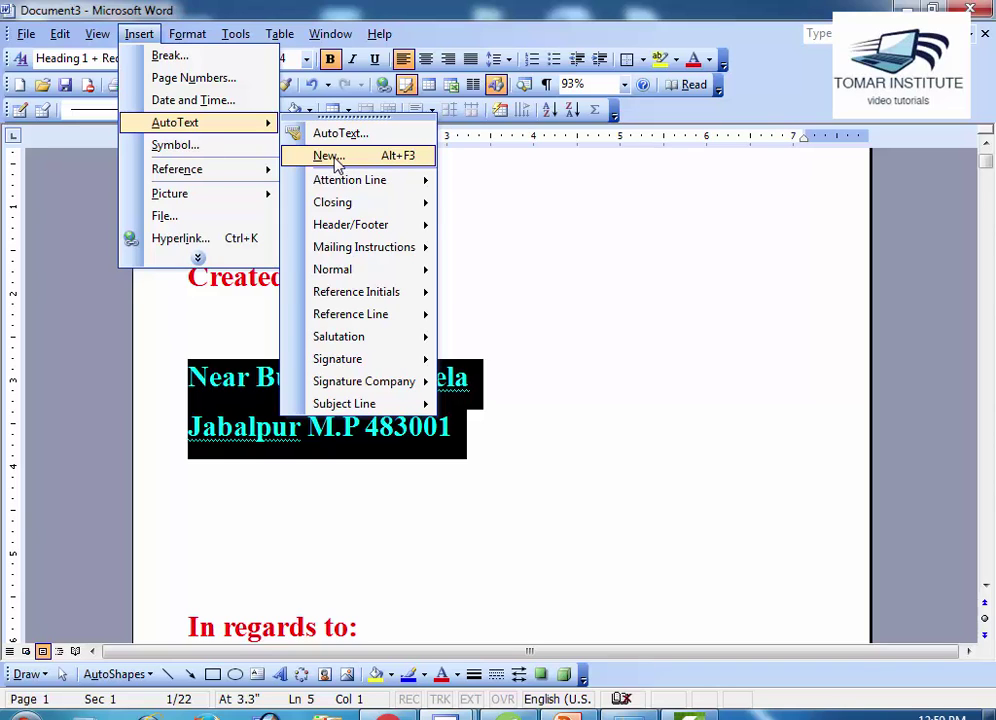
click(328, 156)
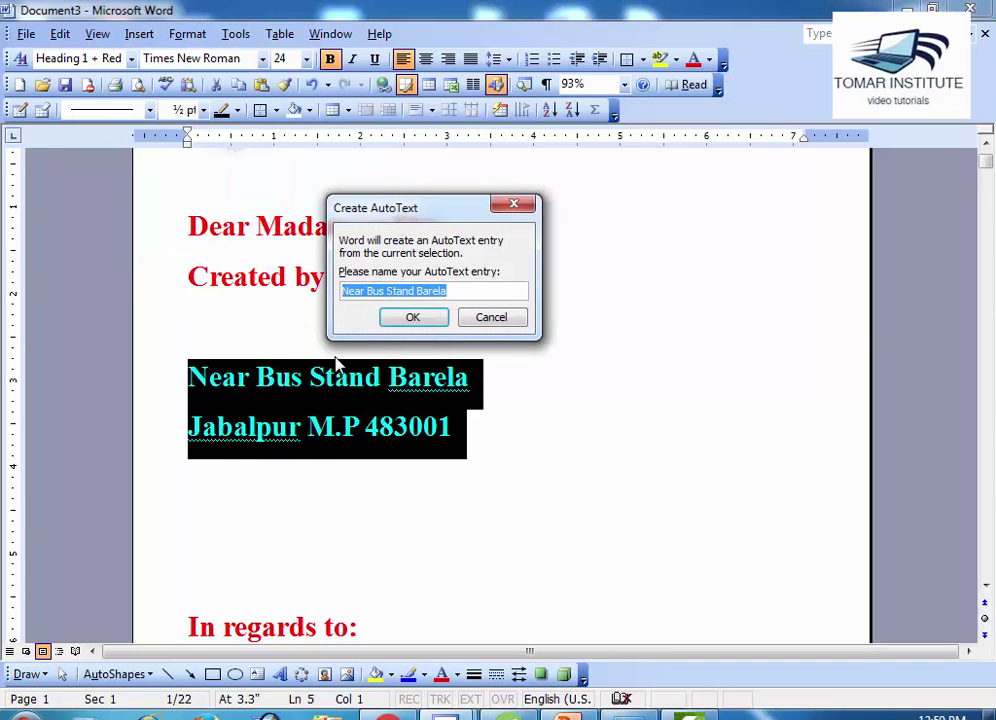
click(421, 325)
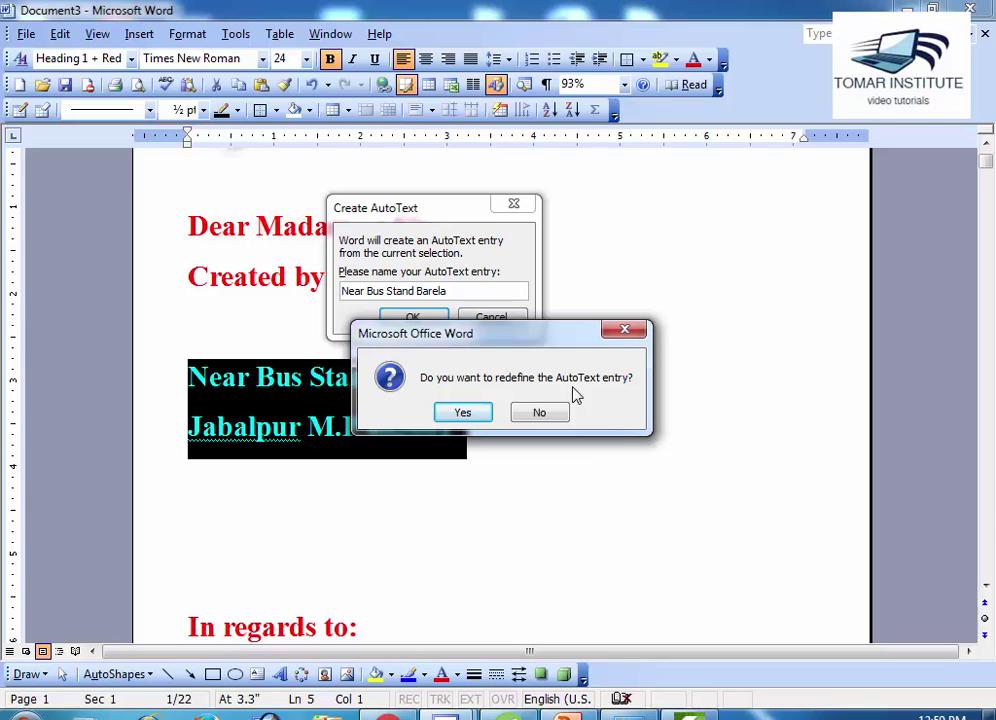
click(466, 414)
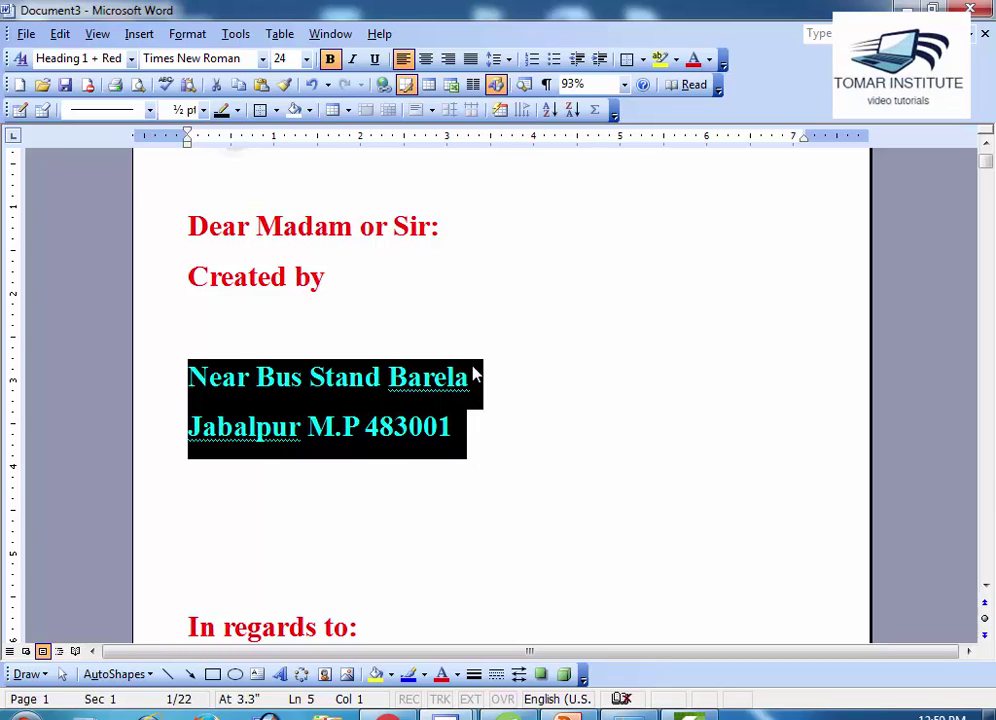
Insert the Normal AutoText entry "Near Bus Stand" on page 2, on the blank line below "5 January 2017".
click(222, 531)
scroll(280, 591, down, 10)
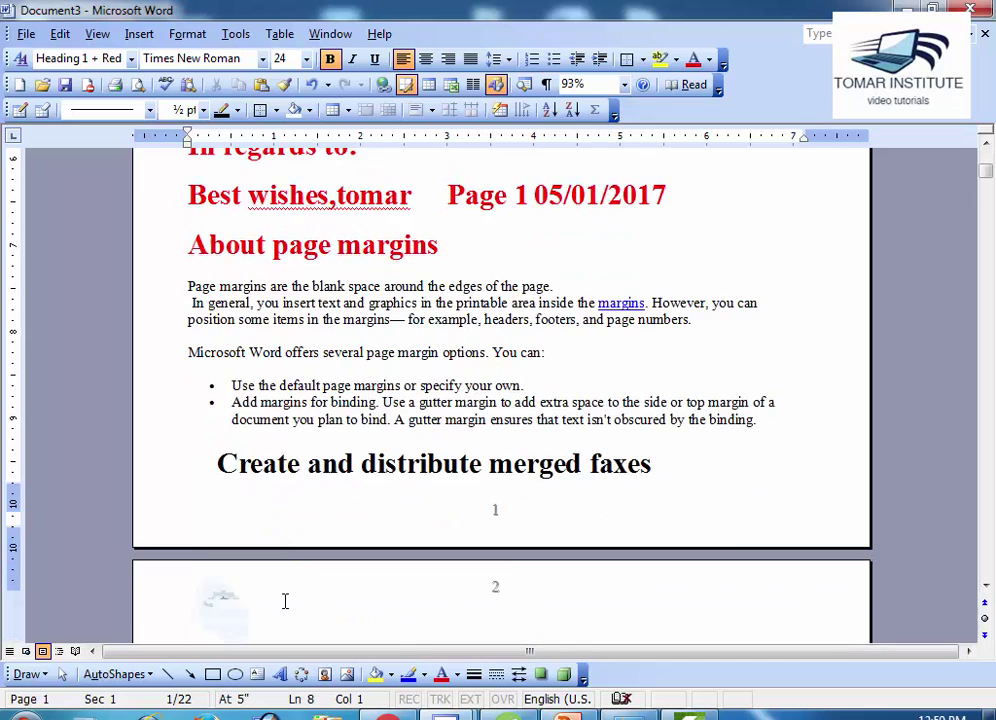
scroll(285, 600, down, 5)
click(269, 487)
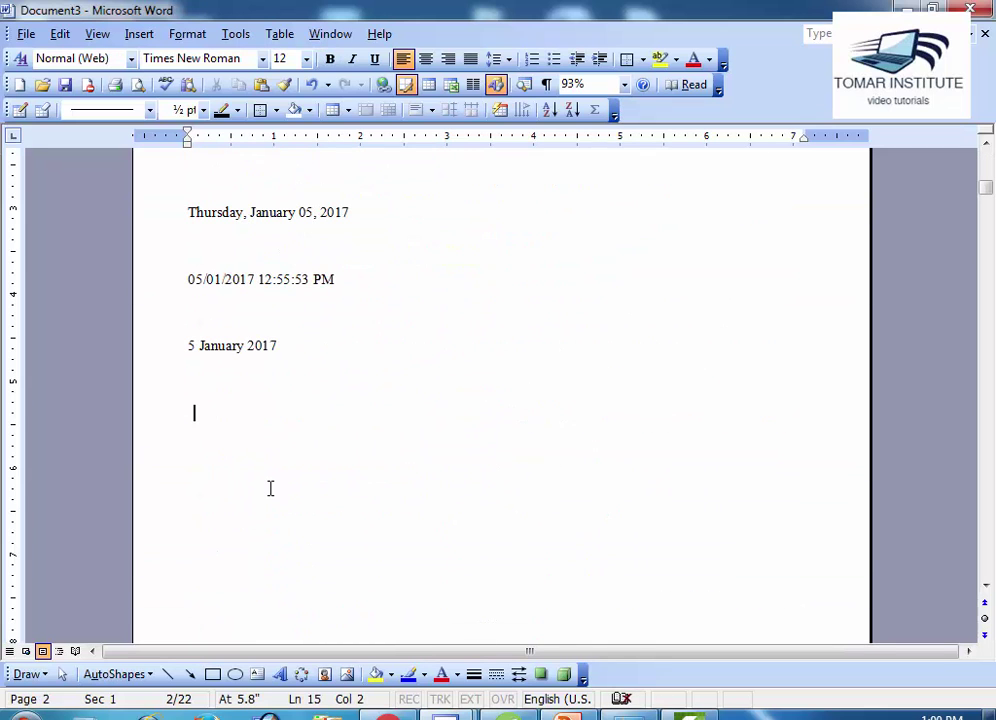
click(139, 33)
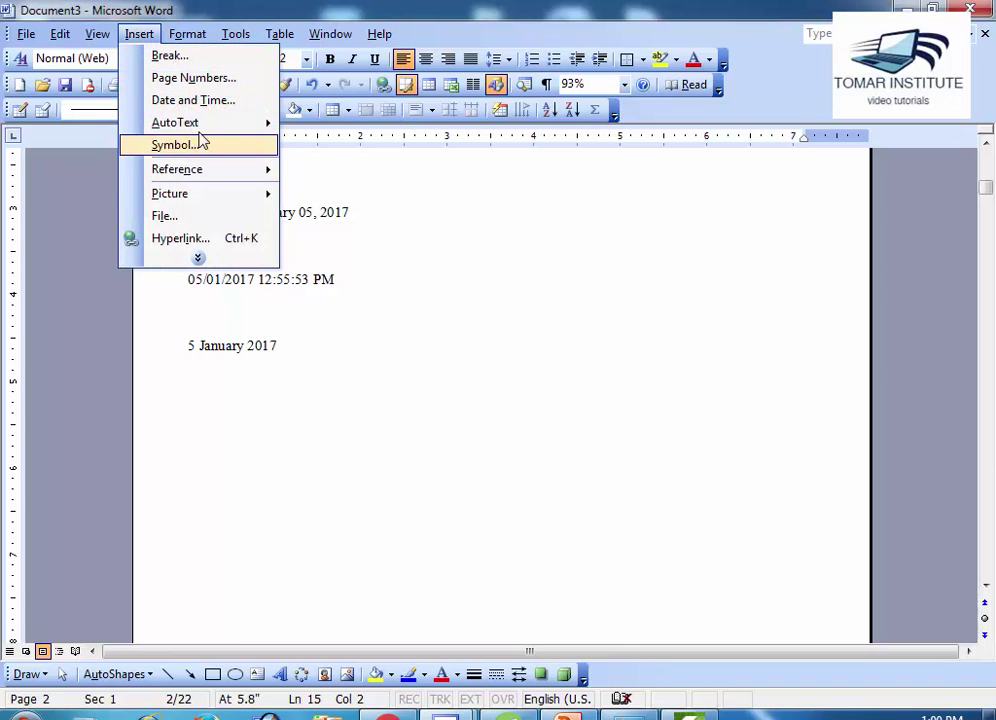
mouse_move(201, 127)
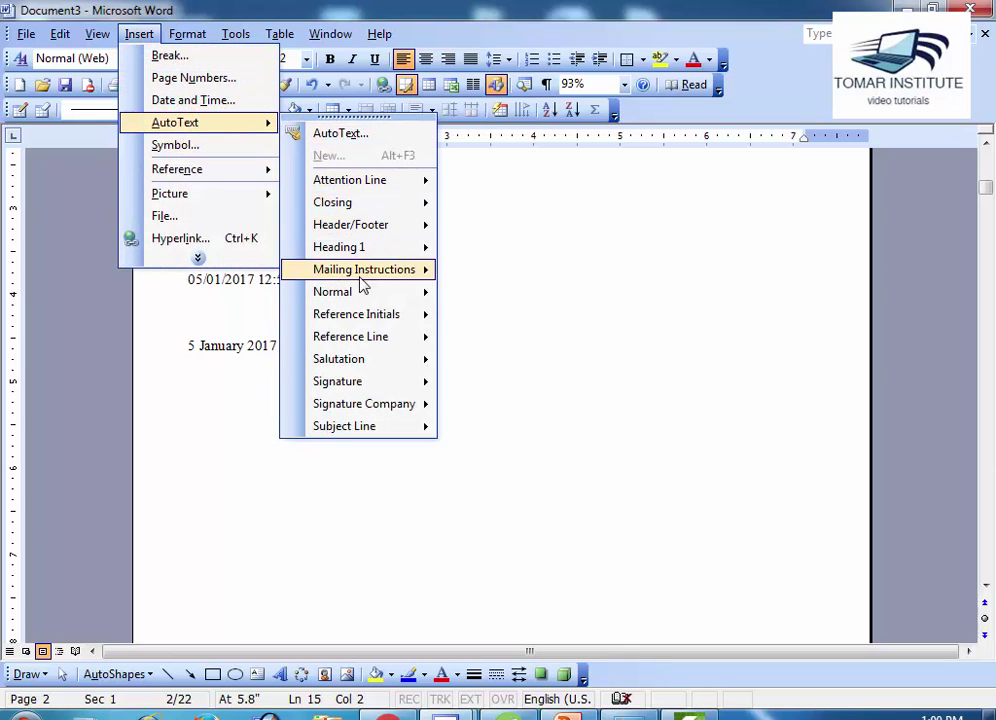
mouse_move(362, 292)
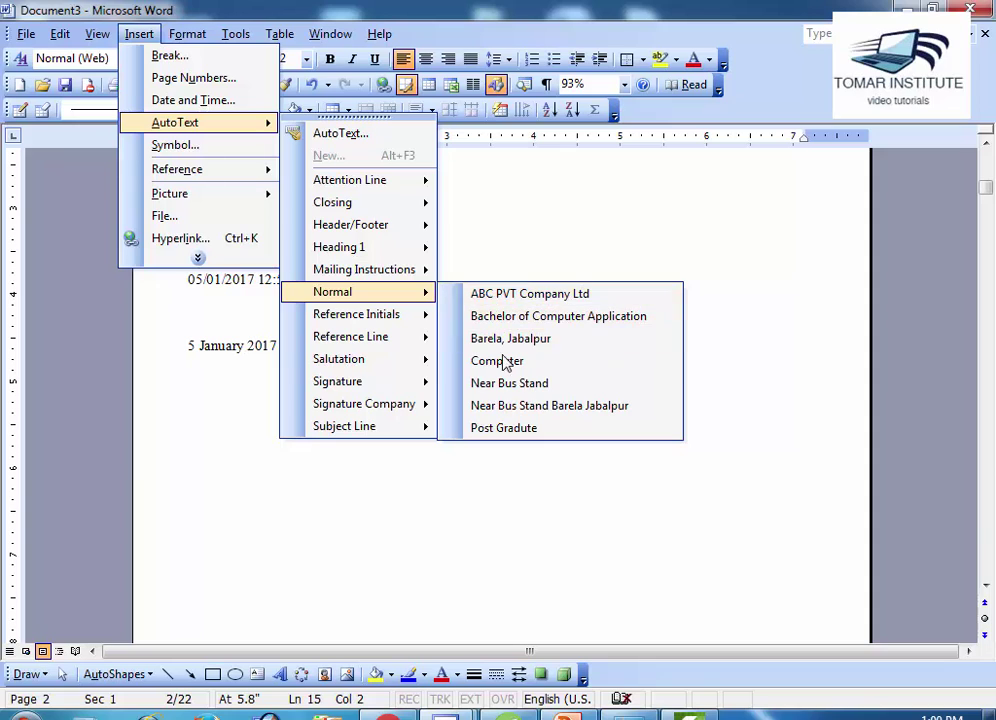
click(516, 384)
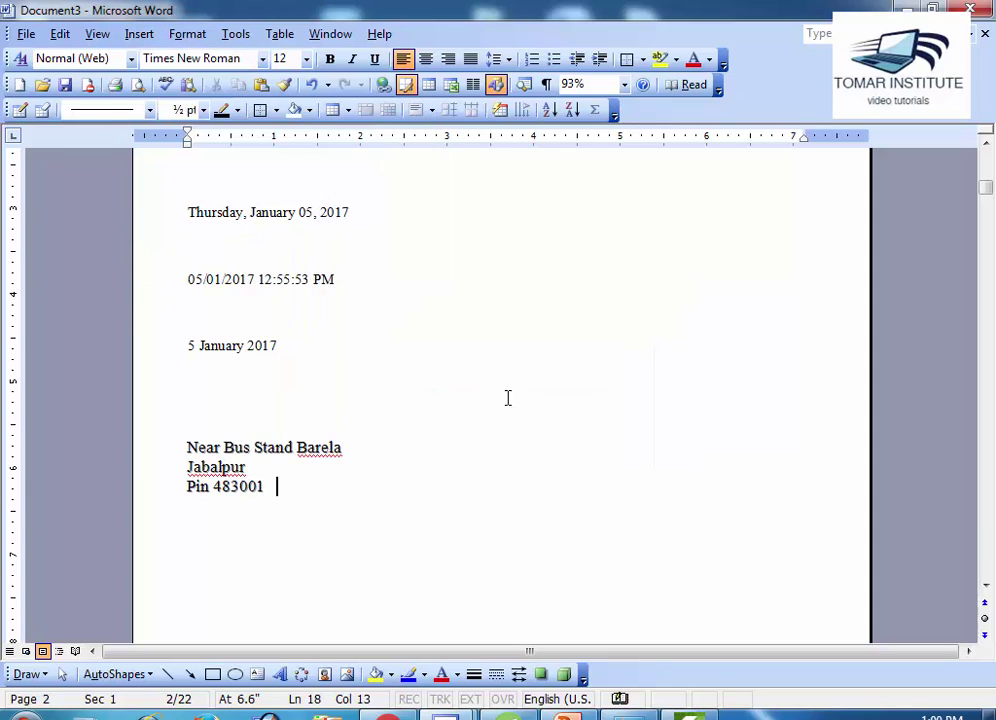
Add blank lines below the three-line address and insert the Normal AutoText entry containing only the town and city.
scroll(343, 523, down, 2)
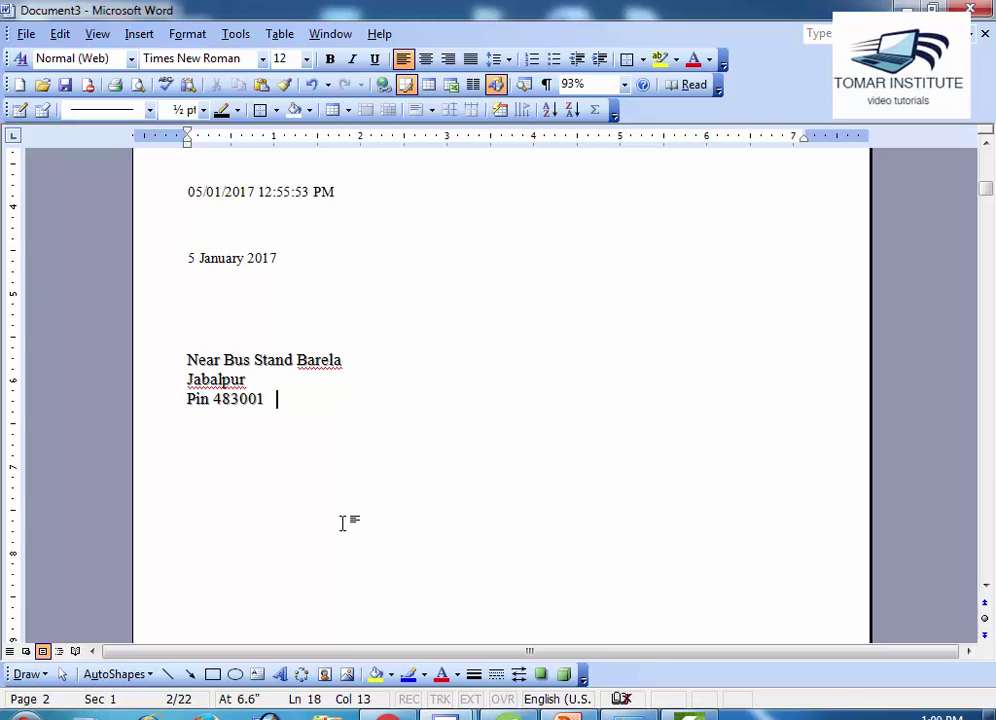
key(Return)
key(Return)
key(Return)
click(139, 33)
mouse_move(200, 125)
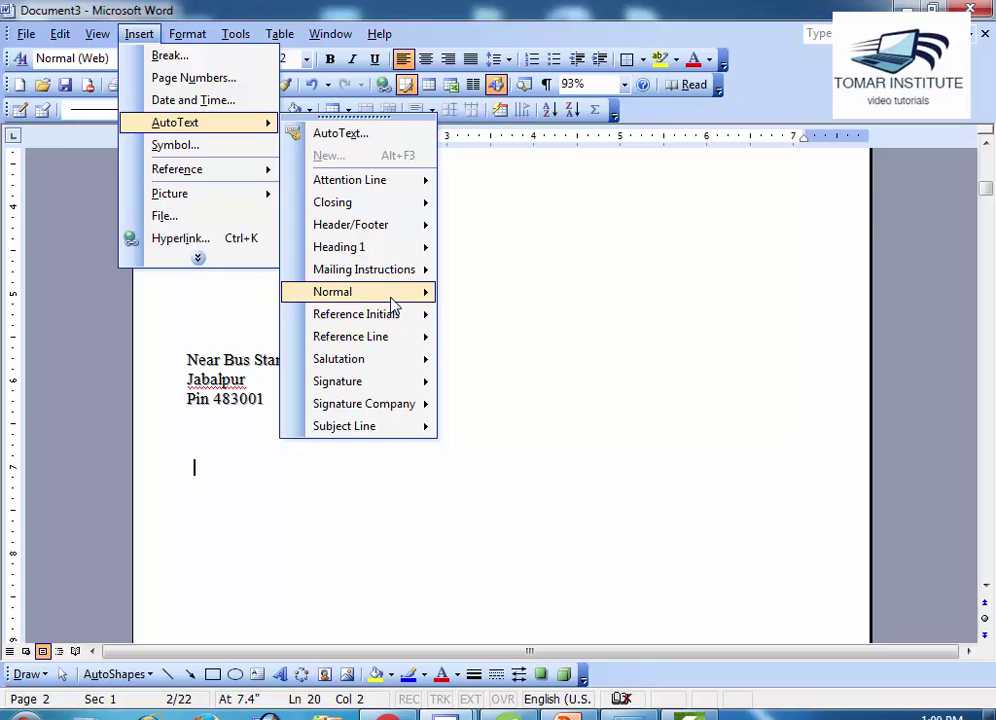
mouse_move(392, 296)
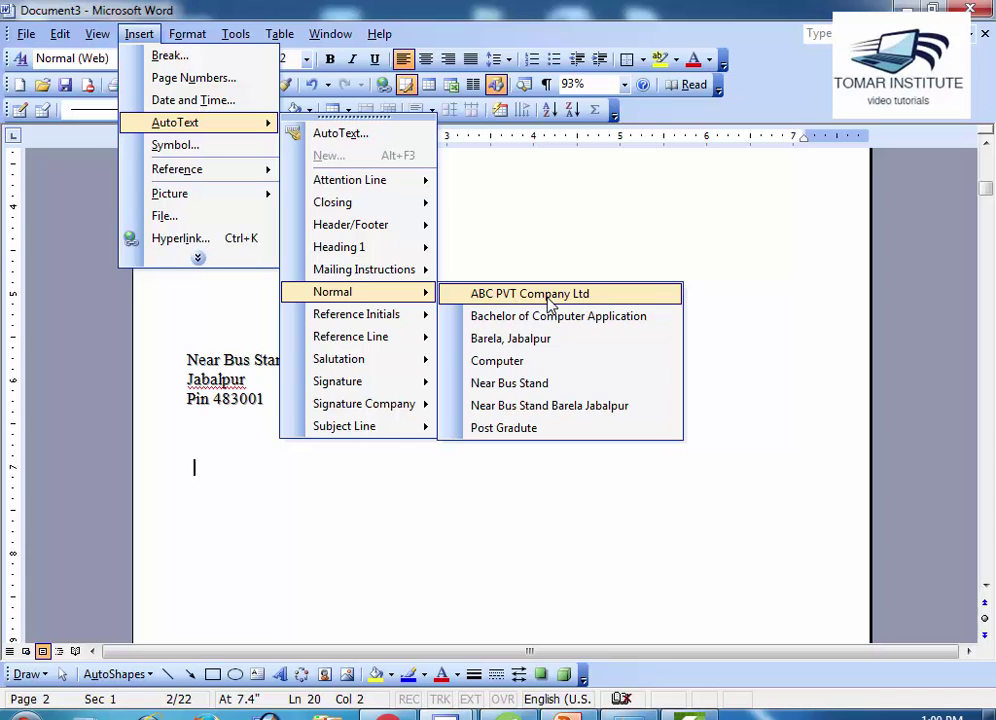
click(551, 338)
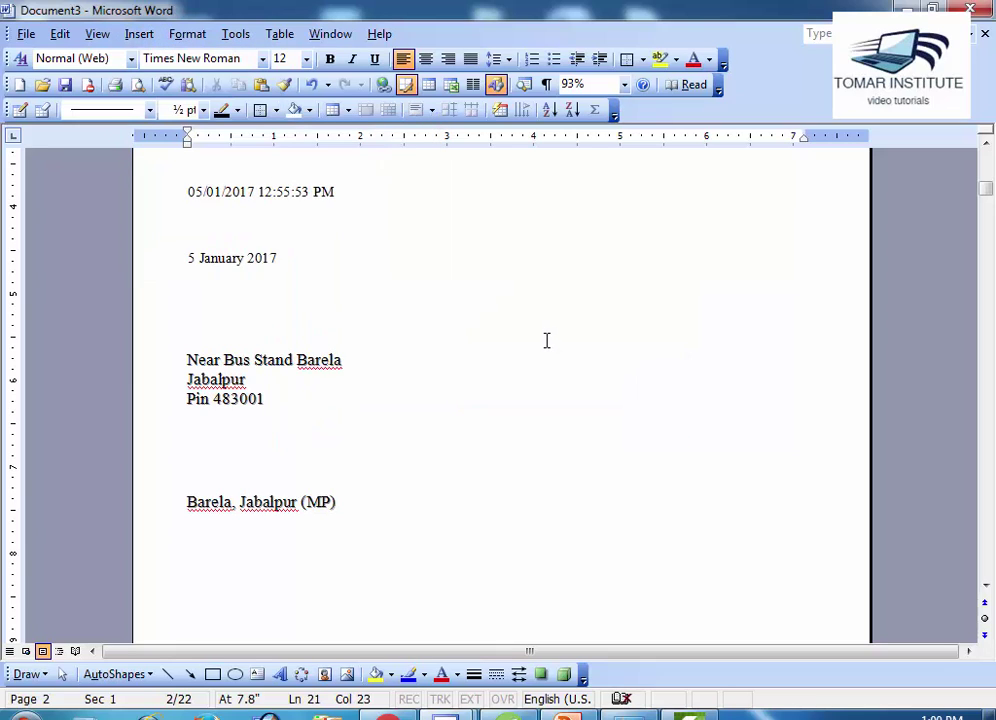
Add blank lines below the inserted town and city line.
key(Return)
key(Return)
key(Return)
scroll(445, 320, up, 1)
scroll(446, 344, down, 2)
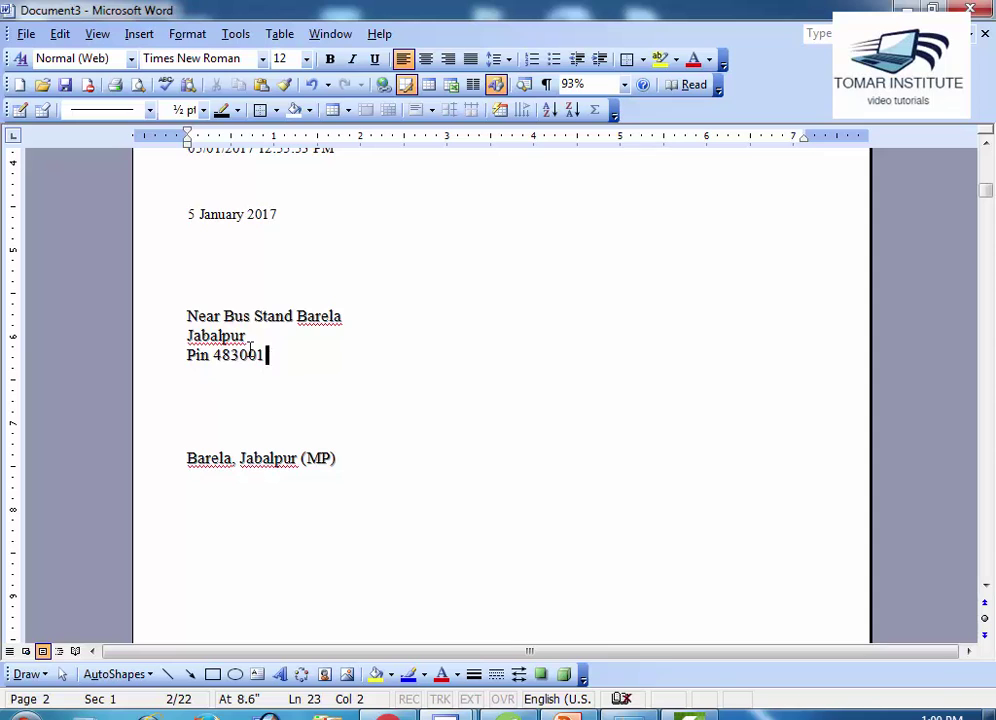
drag(271, 357, 187, 316)
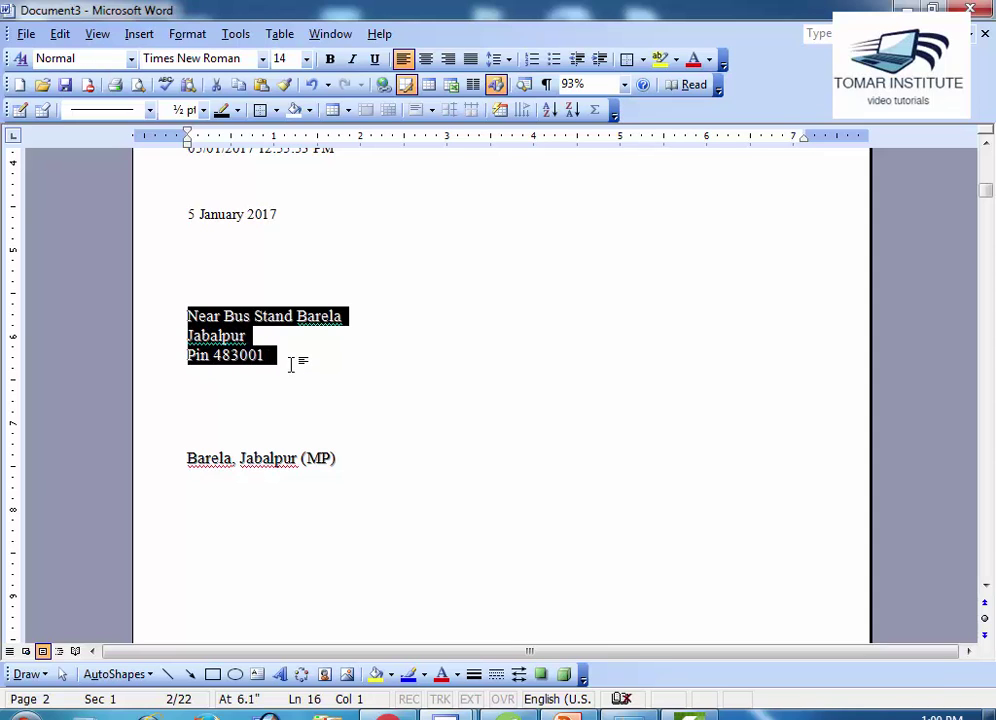
click(137, 34)
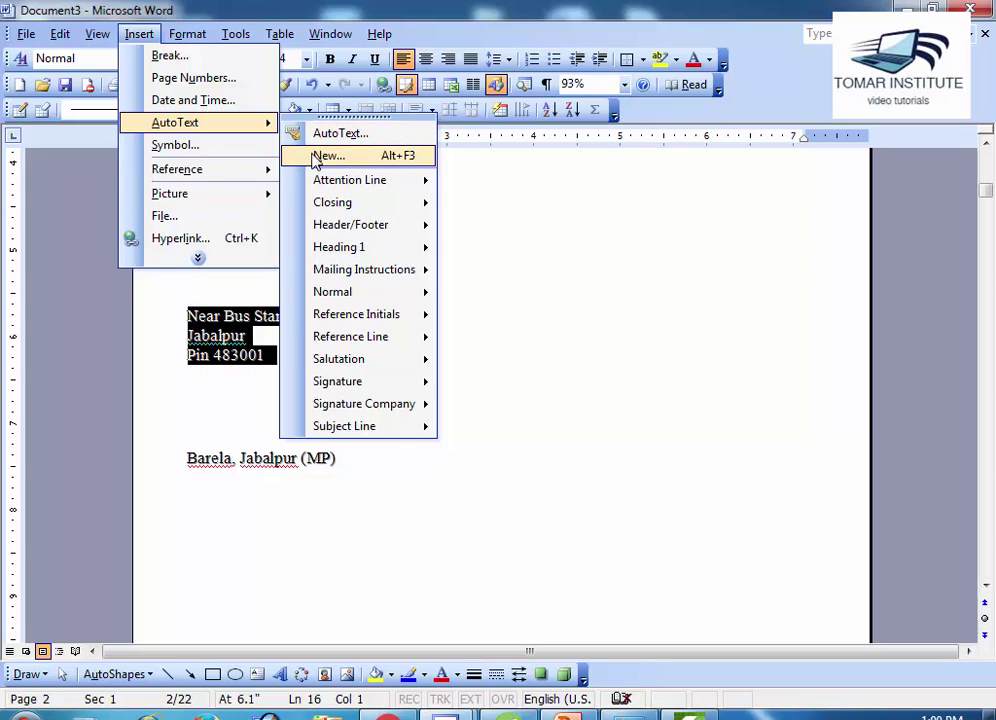
click(547, 338)
Add blank space below the three-line address and open the dialog for managing AutoText entries.
click(285, 407)
key(Return)
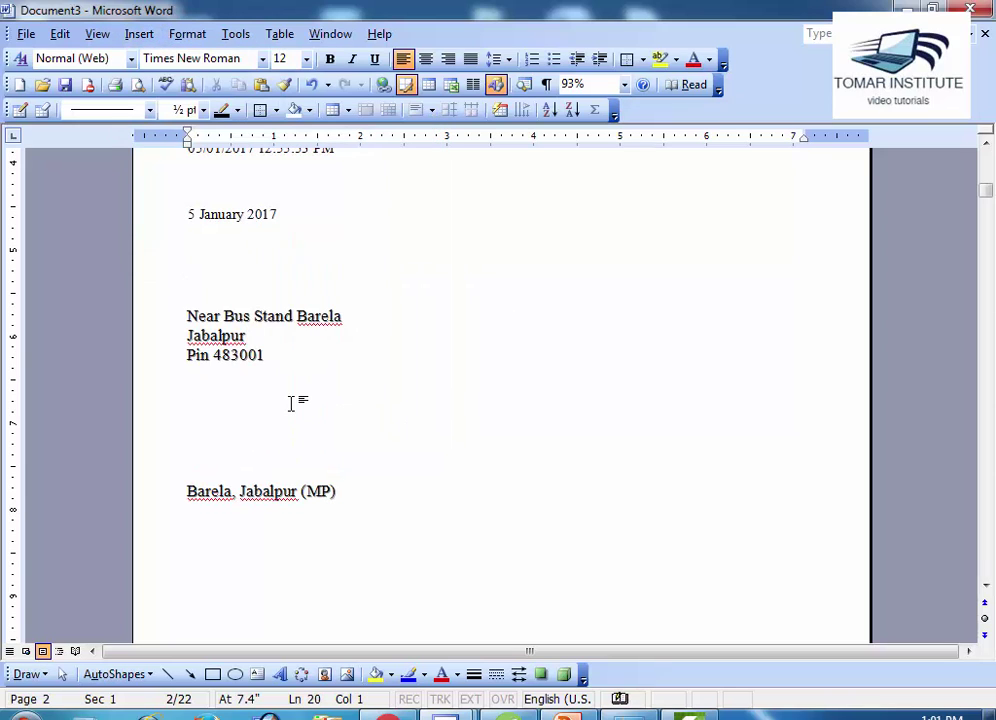
click(139, 34)
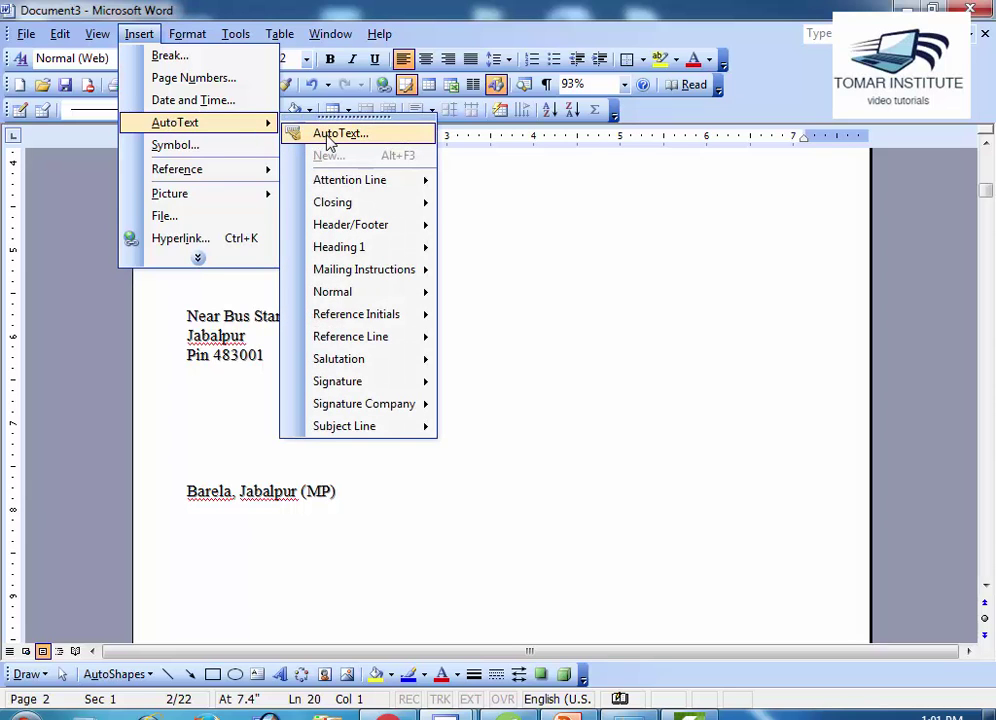
click(330, 142)
drag(462, 157, 303, 63)
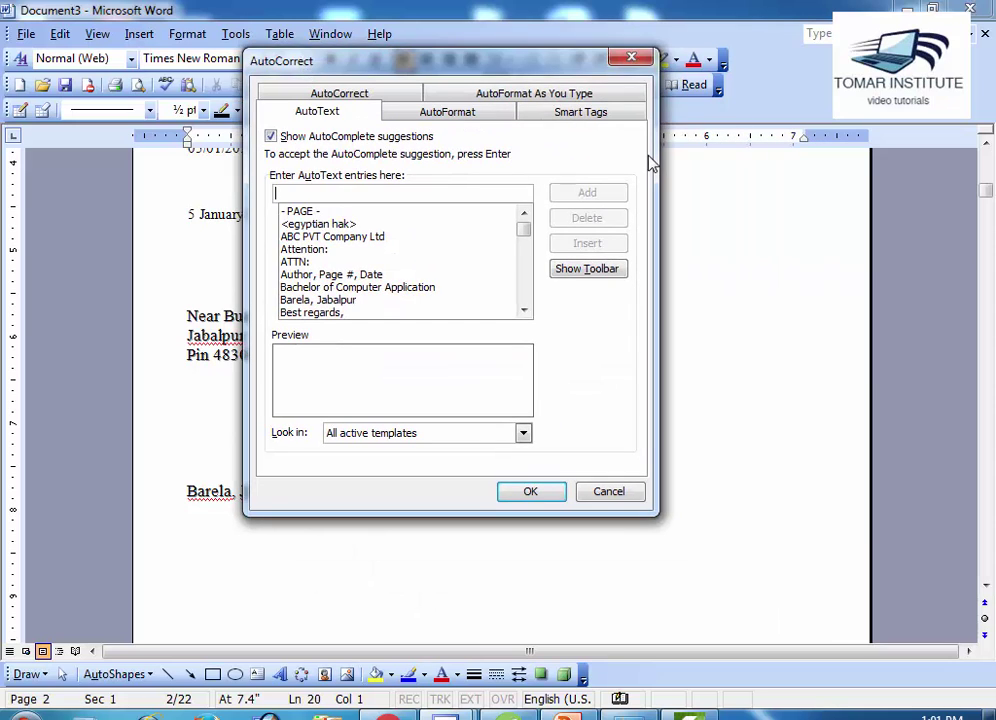
Browse the list of existing AutoText entries, previewing an address entry, "Last saved by" and "Best wishes,".
click(325, 114)
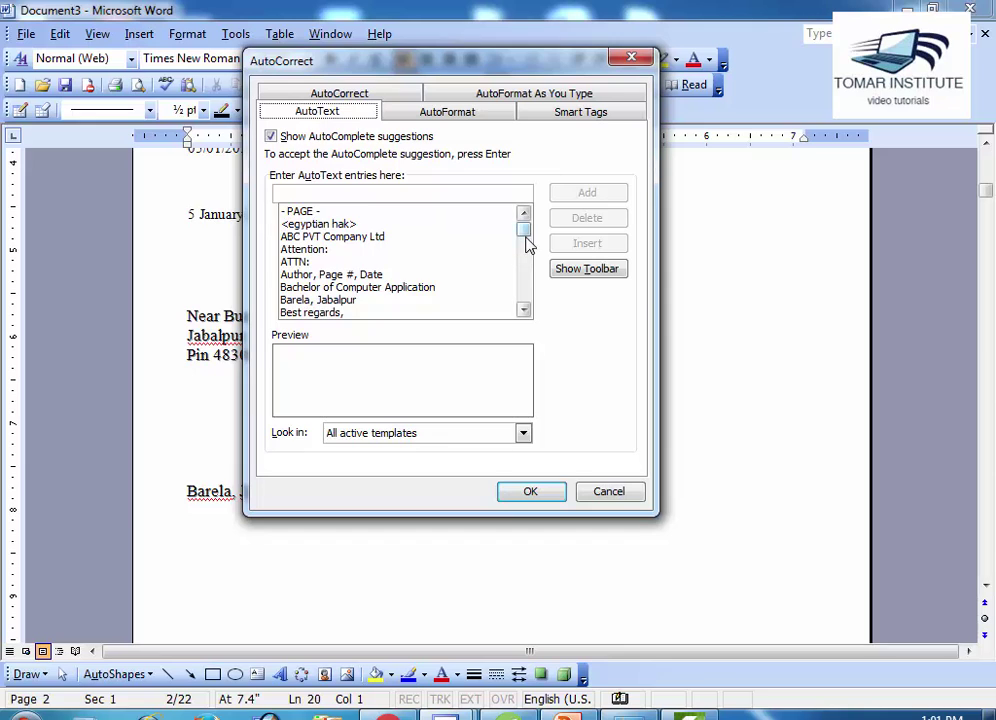
drag(527, 238, 522, 265)
click(470, 275)
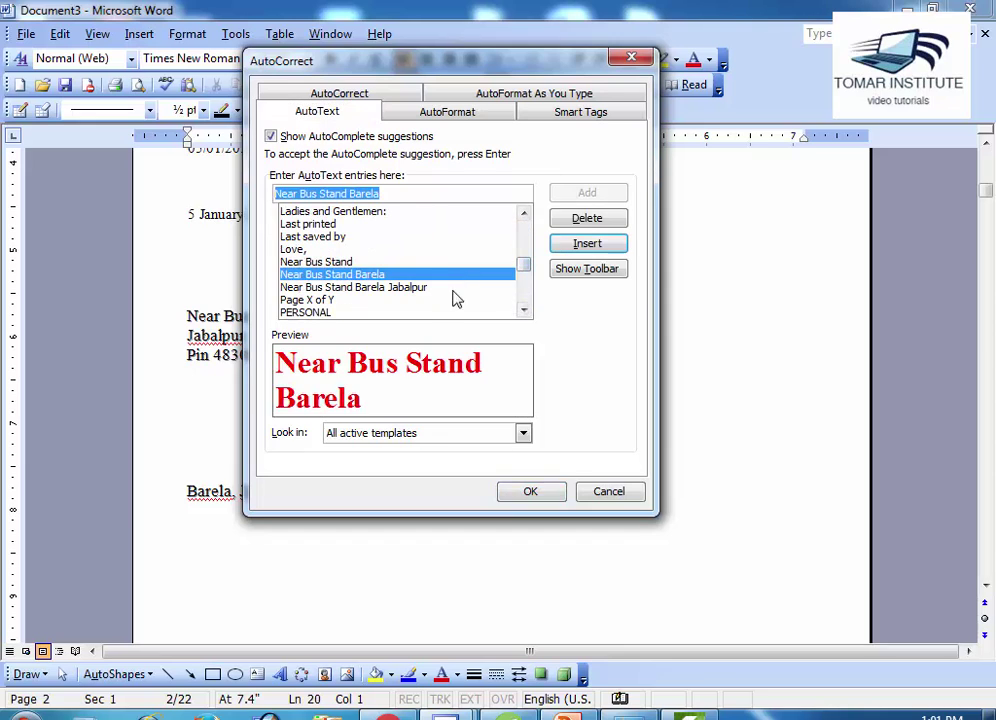
click(380, 237)
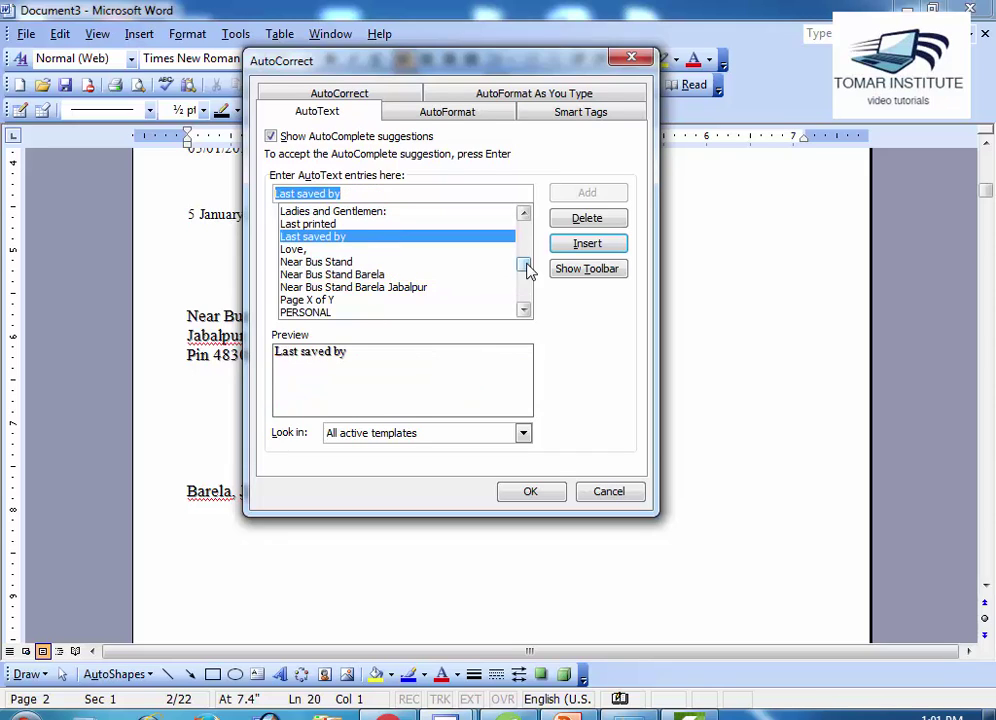
drag(527, 265, 527, 238)
click(418, 250)
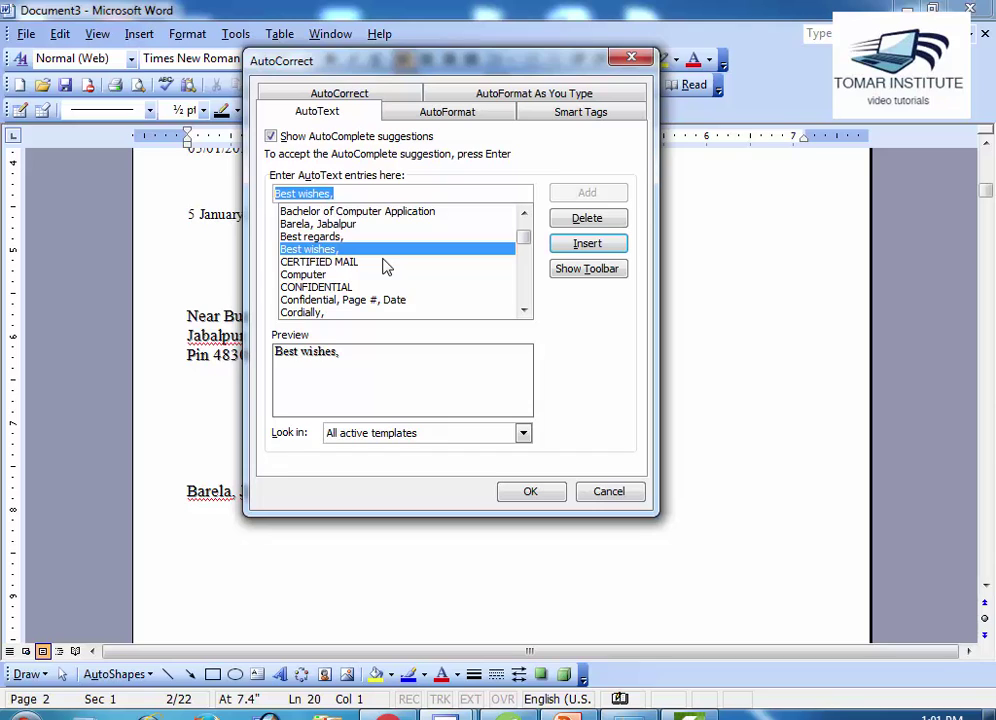
mouse_move(525, 238)
mouse_down()
mouse_move(525, 227)
mouse_move(530, 255)
mouse_move(525, 215)
mouse_up()
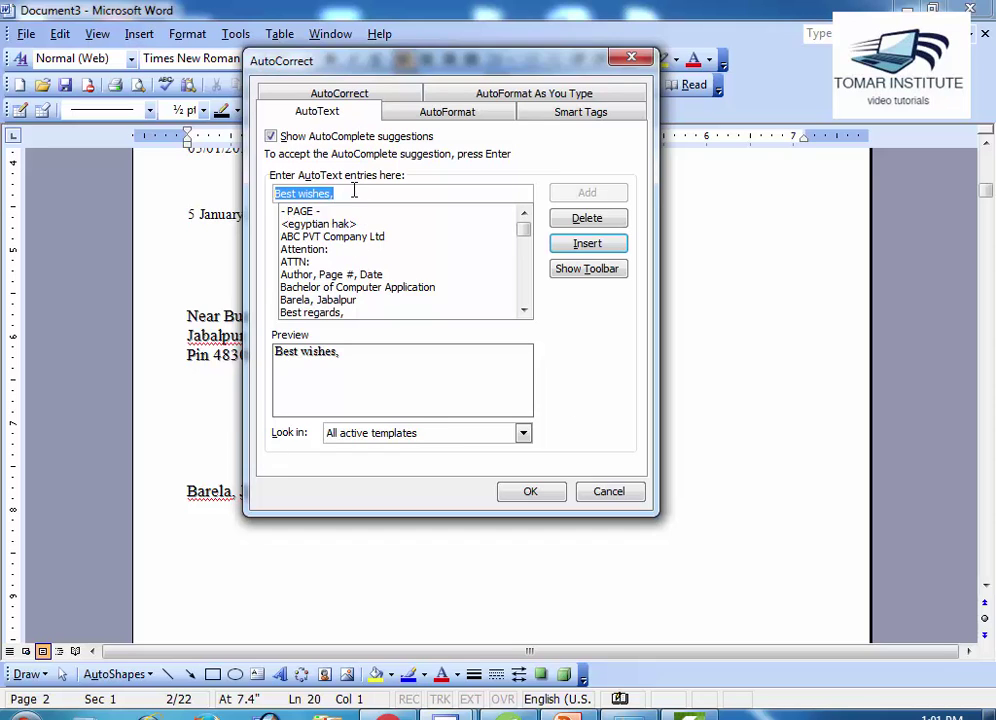
Add a new AutoText entry with the text "DCA PGDCA I Sem" and accept the dialog.
text(D)
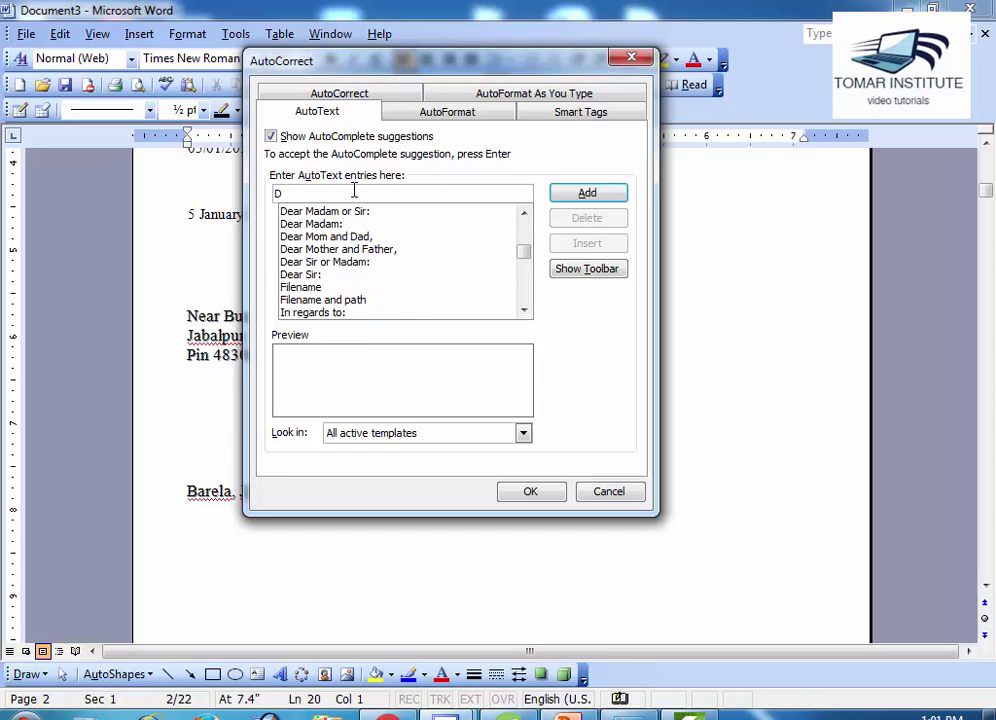
text(CA {)
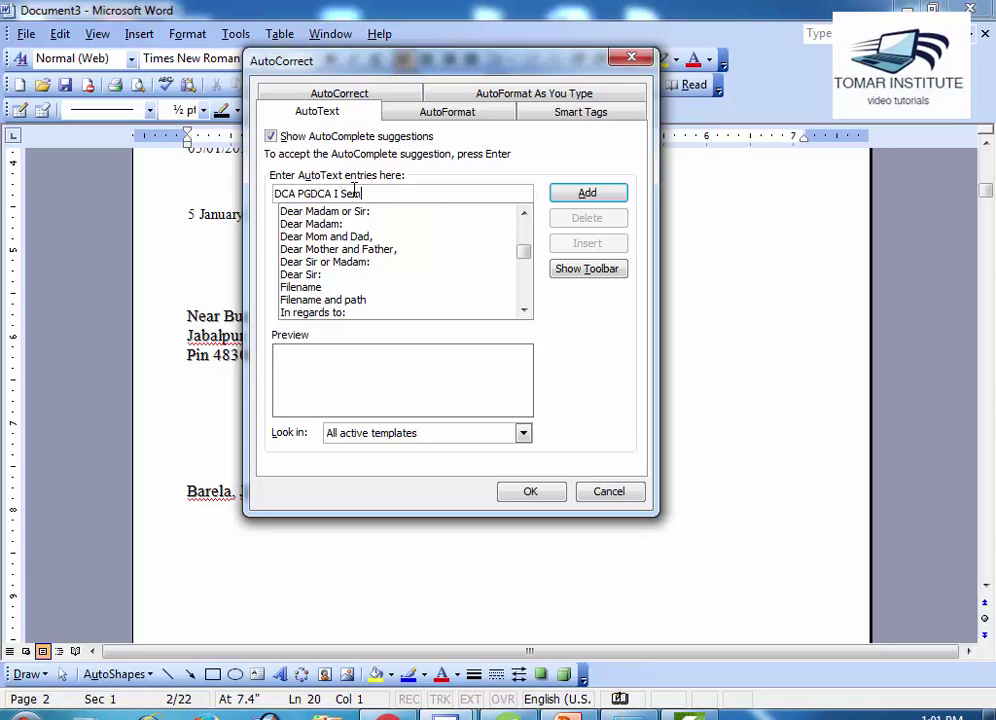
click(578, 197)
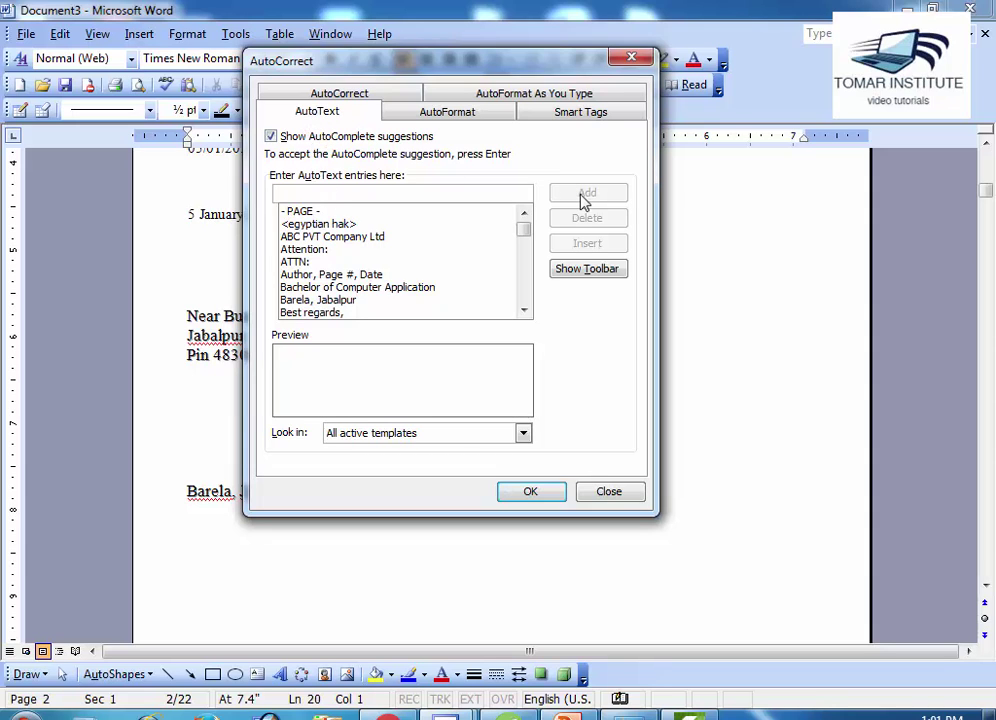
click(538, 495)
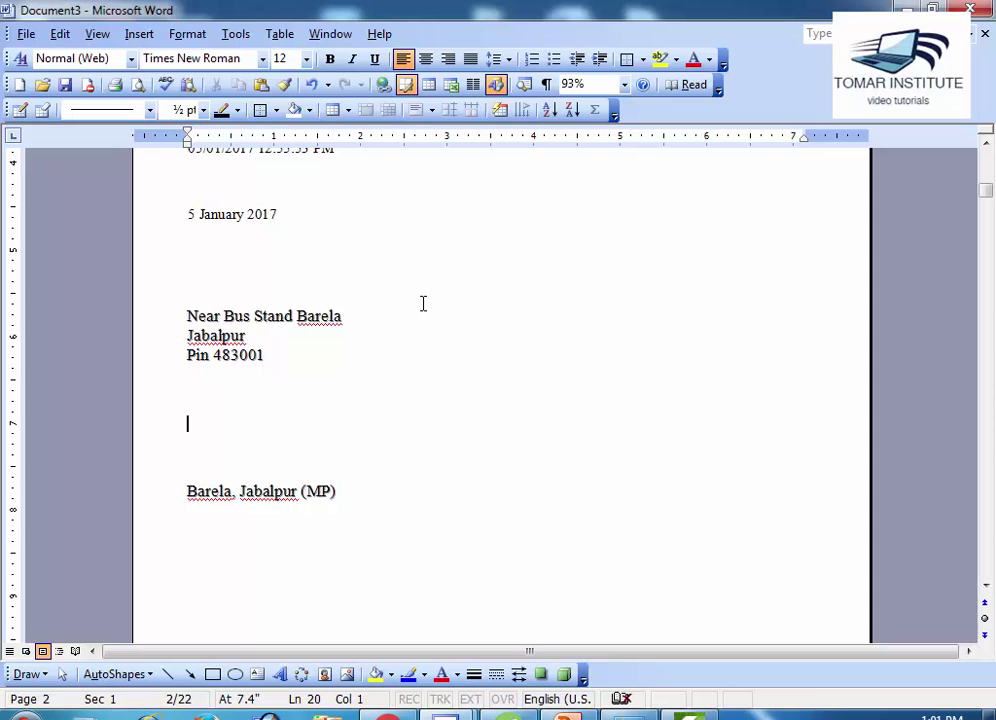
Insert the Normal AutoText entry "DCA PGDCA I Sem" on the blank line between the address and the town line.
click(139, 34)
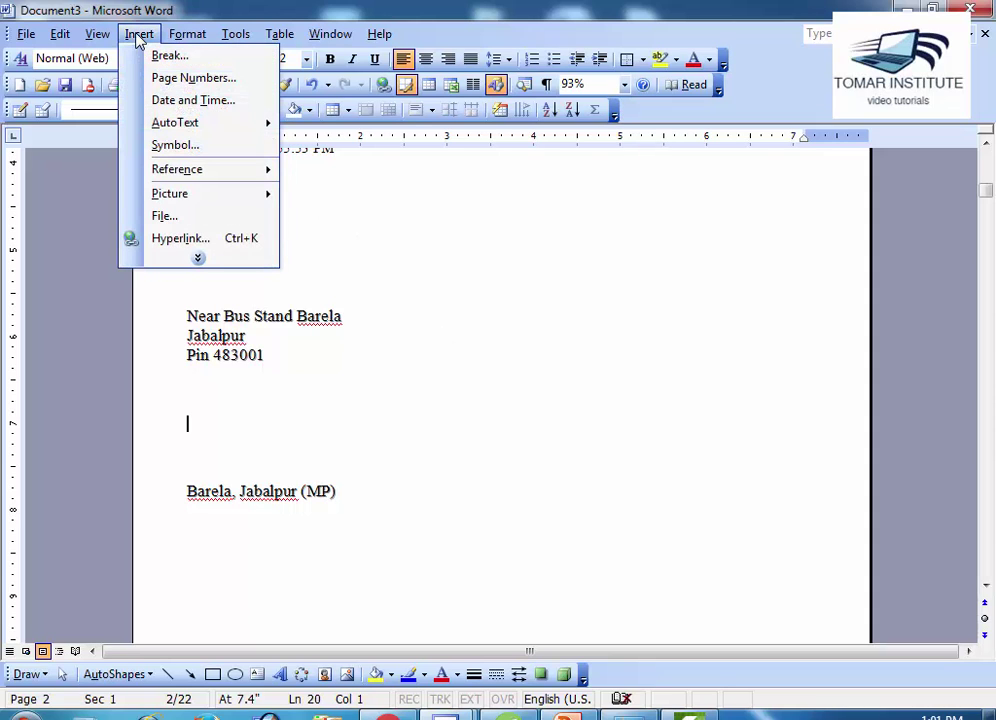
mouse_move(189, 123)
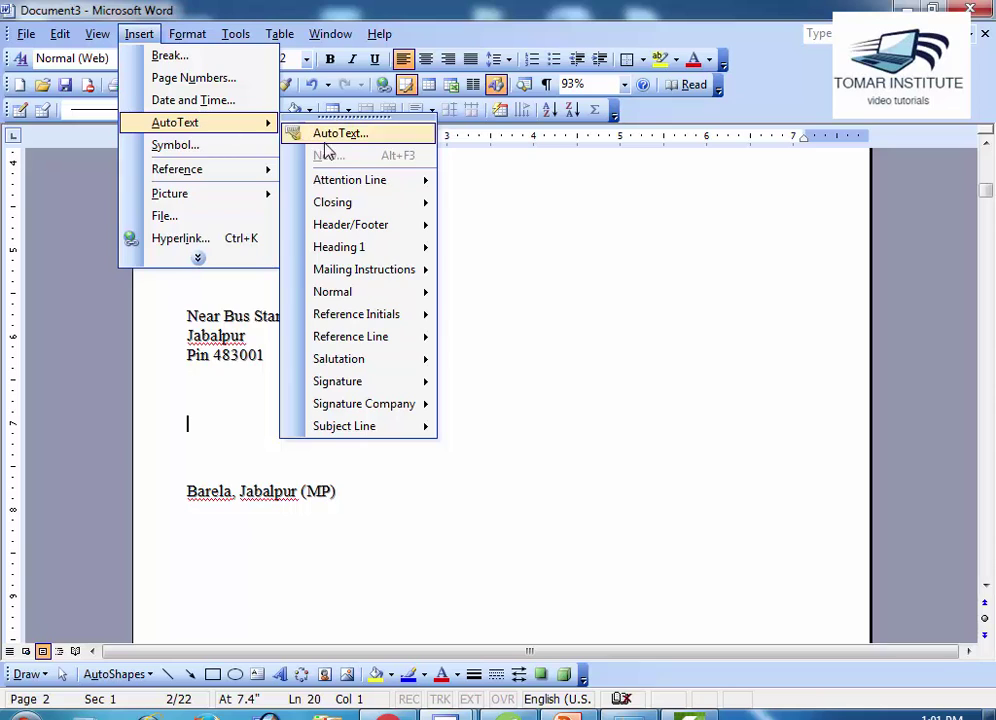
mouse_move(350, 294)
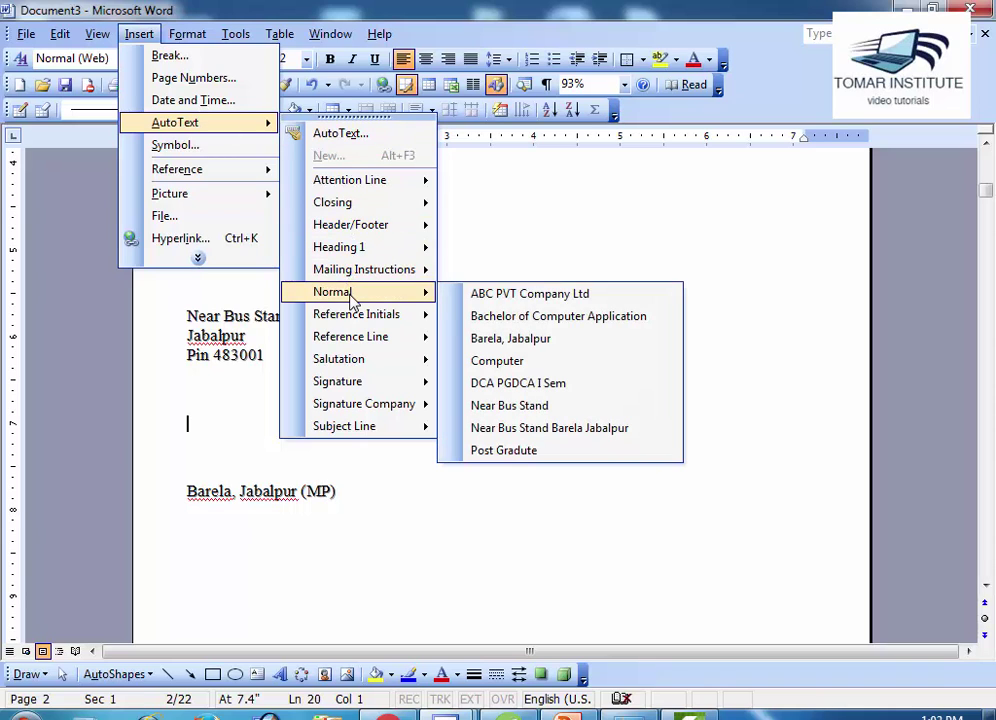
click(515, 385)
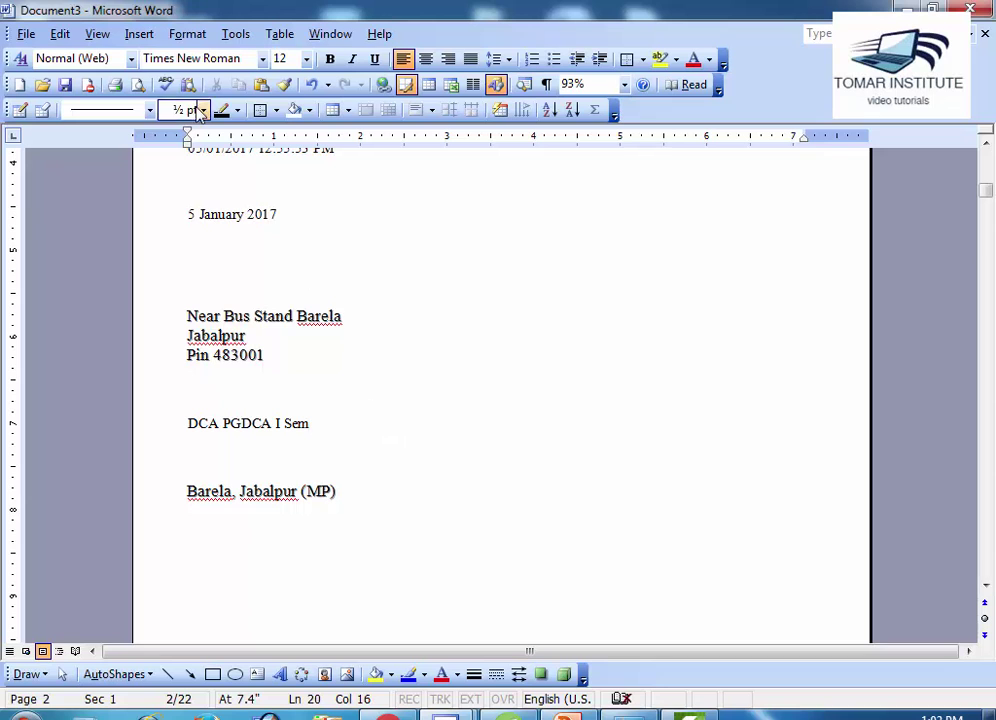
Look up the AutoText entry "DCA PGDCA I Sem" by "DCA" and delete it from the list of entries.
click(140, 36)
mouse_move(193, 126)
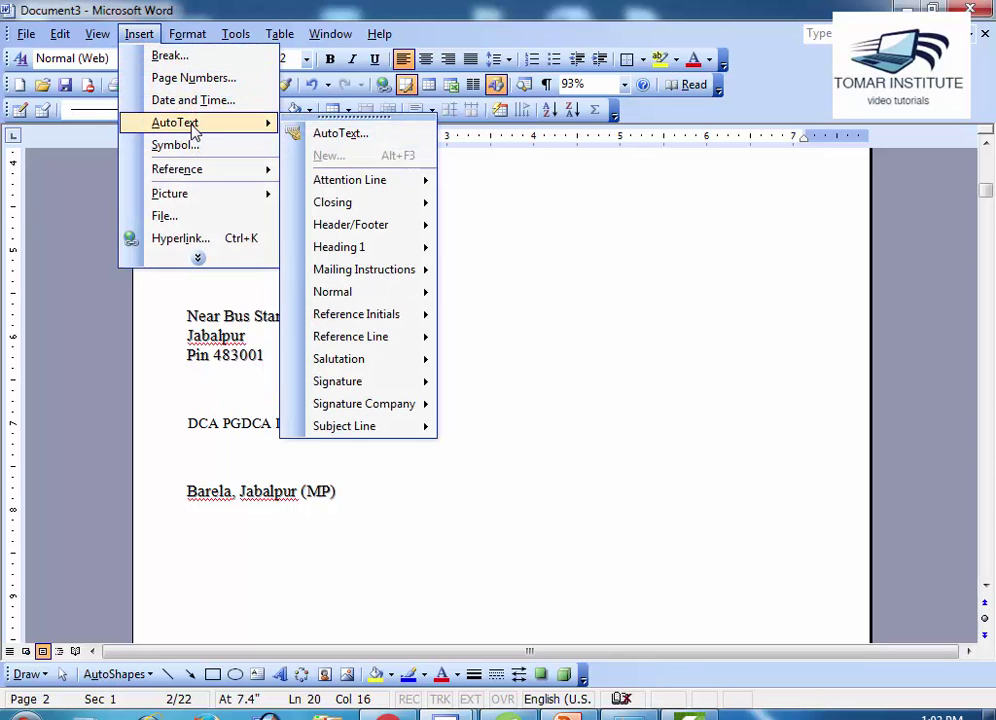
click(310, 136)
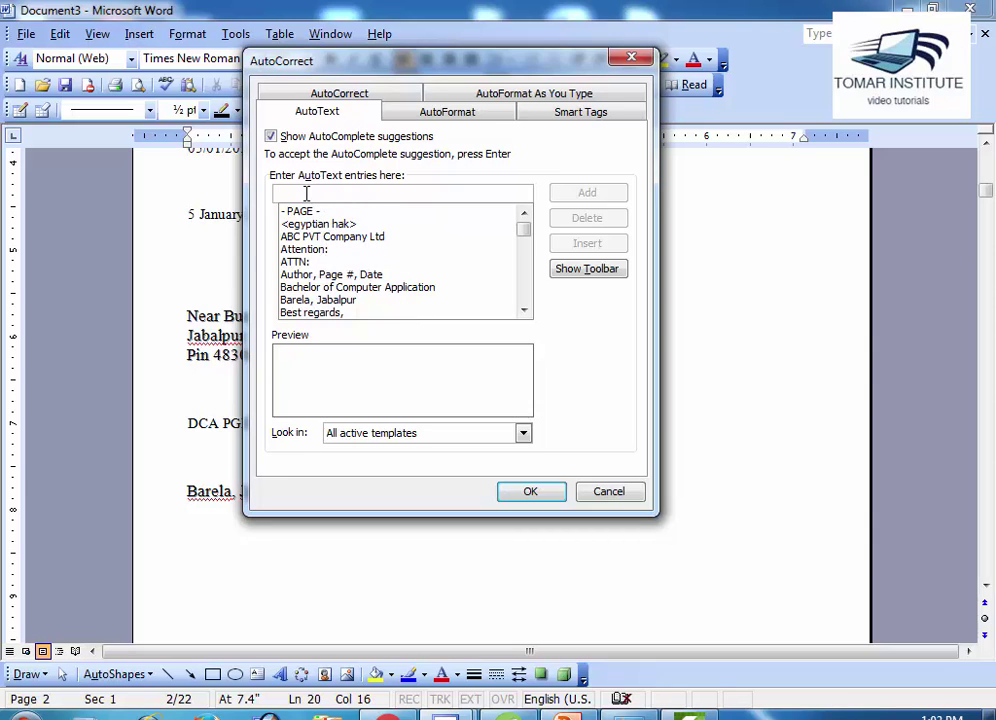
text(DCA)
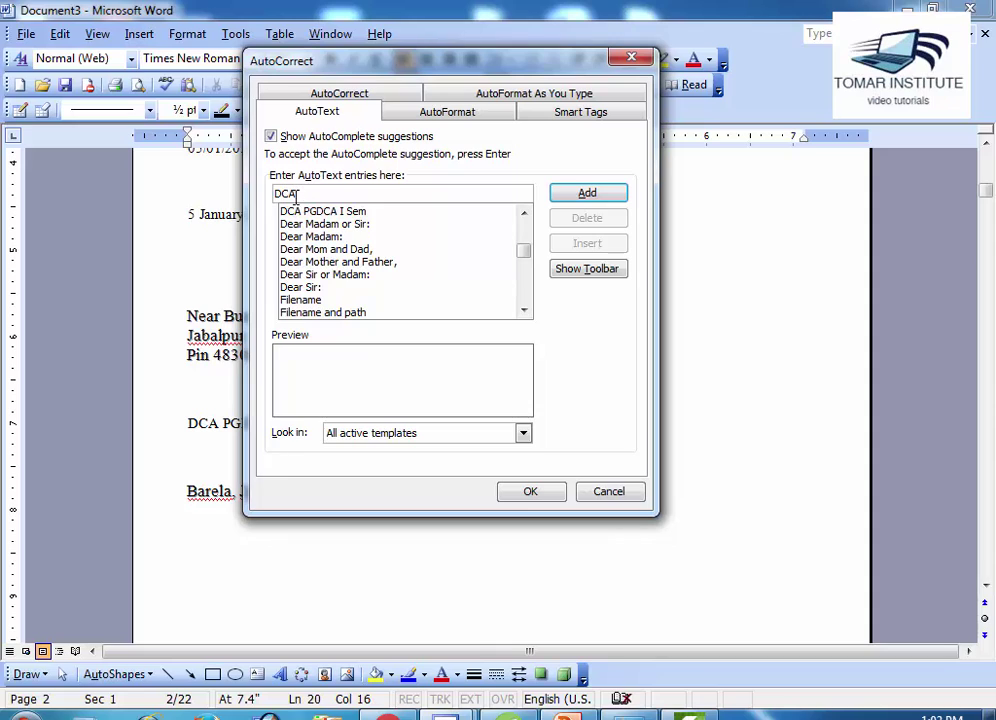
click(307, 212)
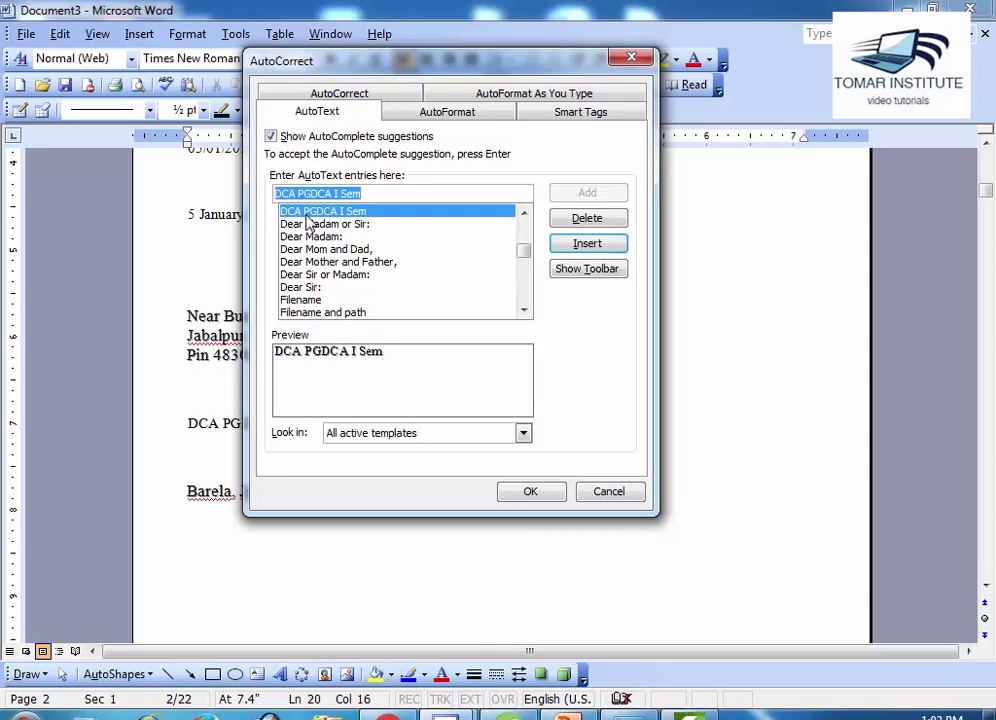
click(588, 219)
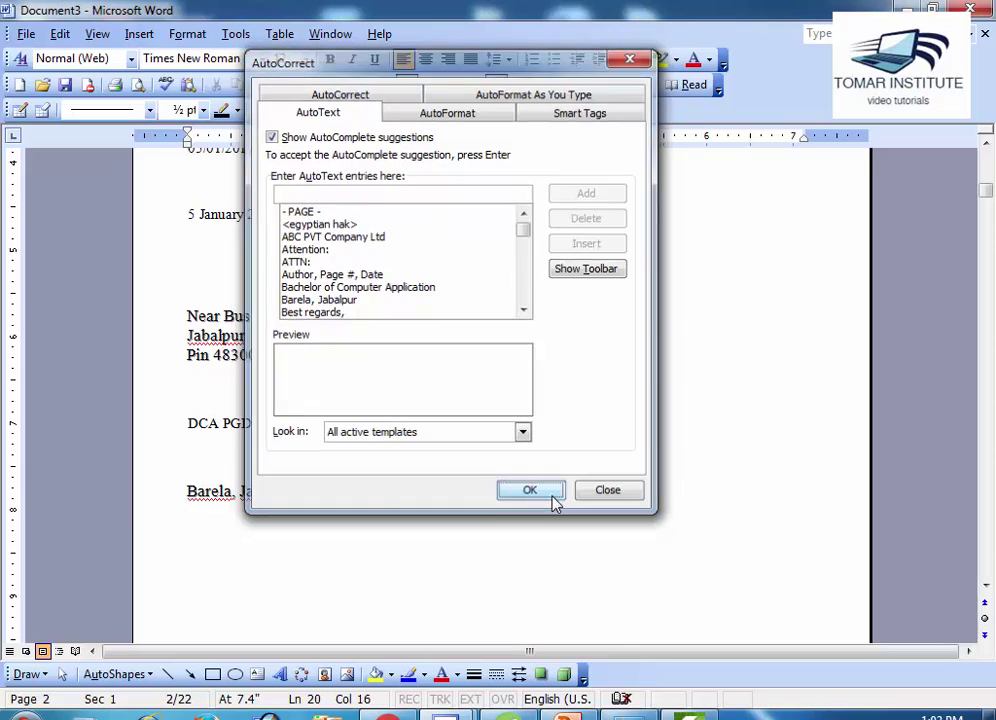
click(551, 496)
Place the cursor on the blank line below "5 January 2017" and examine the AutoCorrect options without changing them.
click(205, 257)
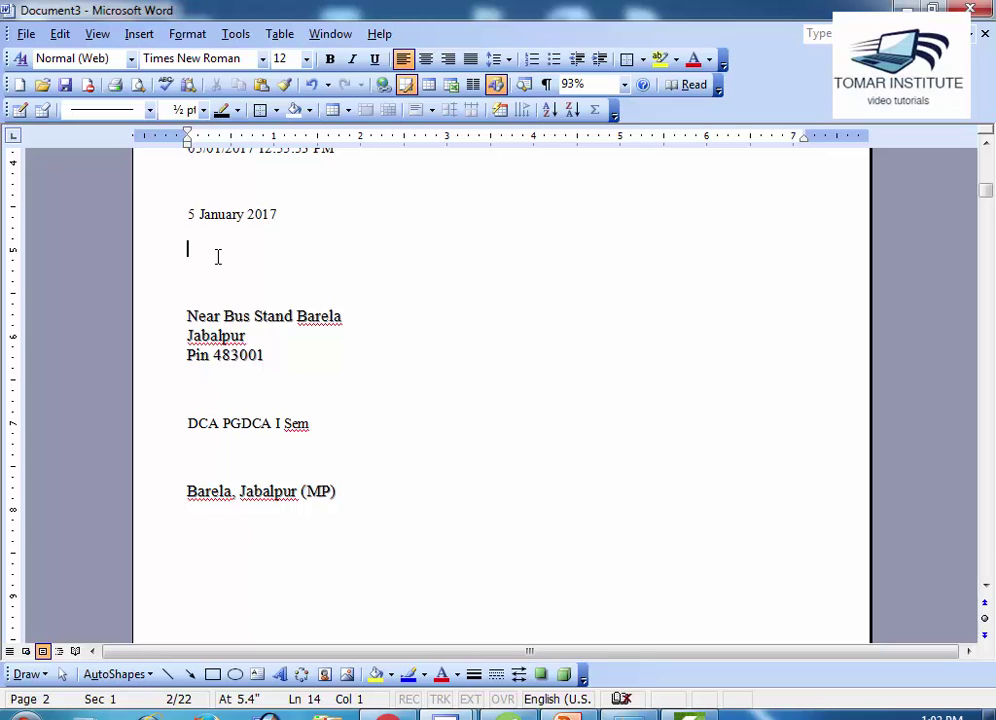
click(139, 34)
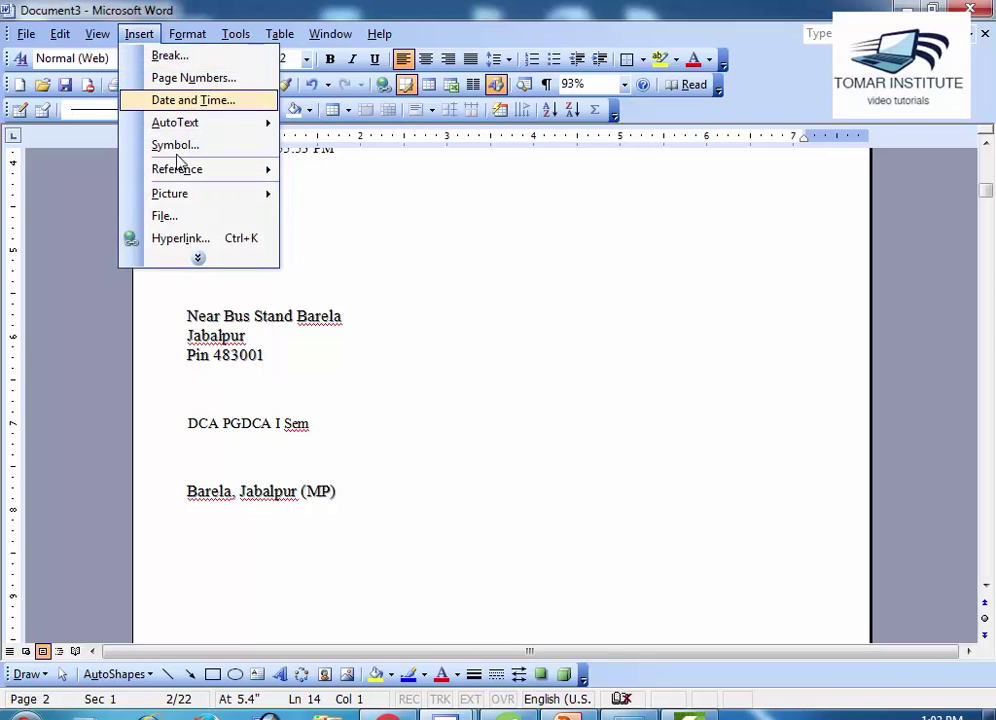
click(199, 259)
mouse_move(190, 131)
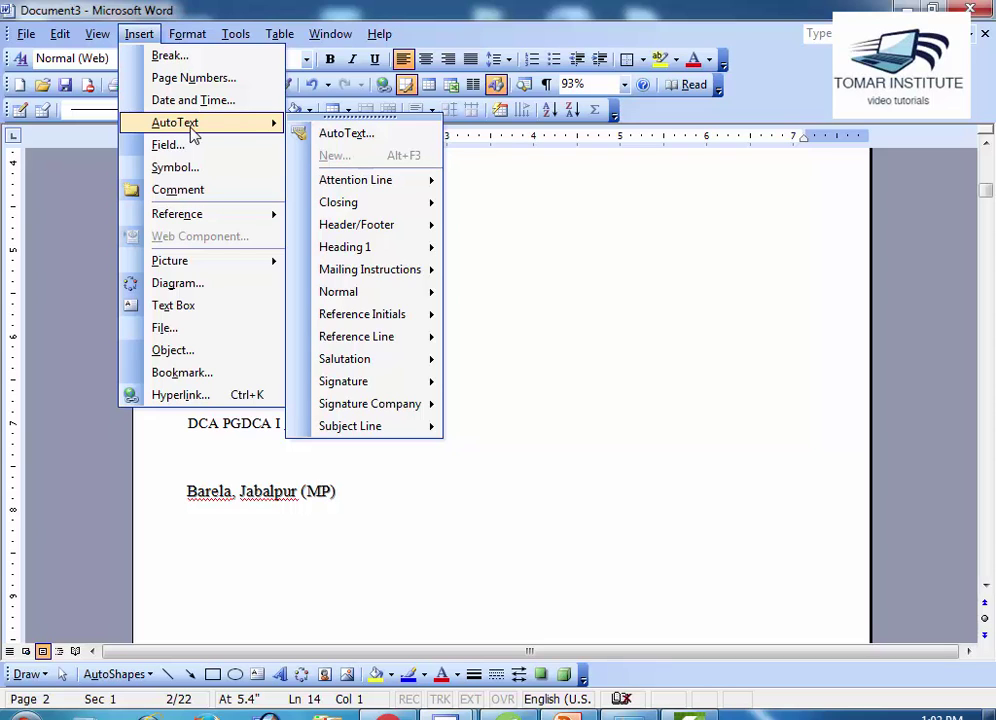
click(348, 138)
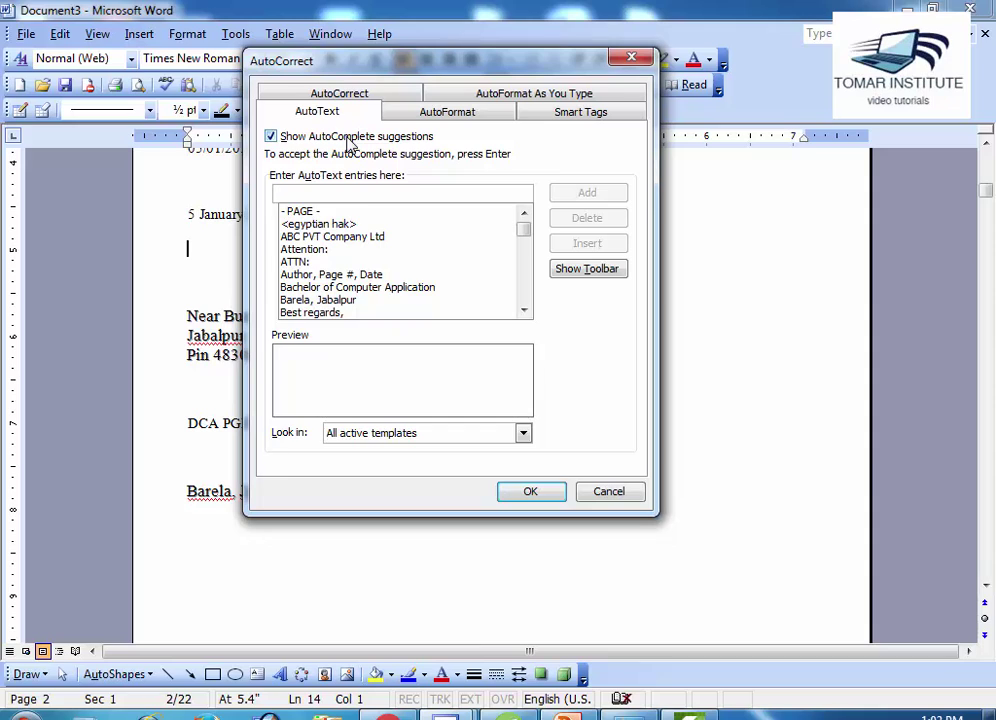
click(341, 95)
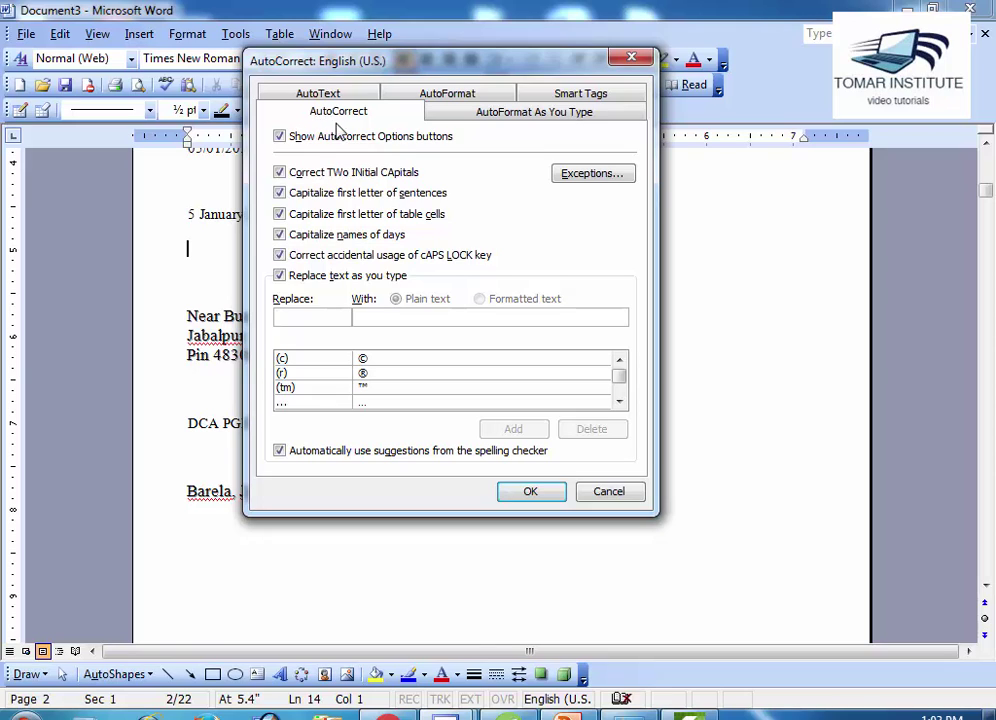
click(598, 492)
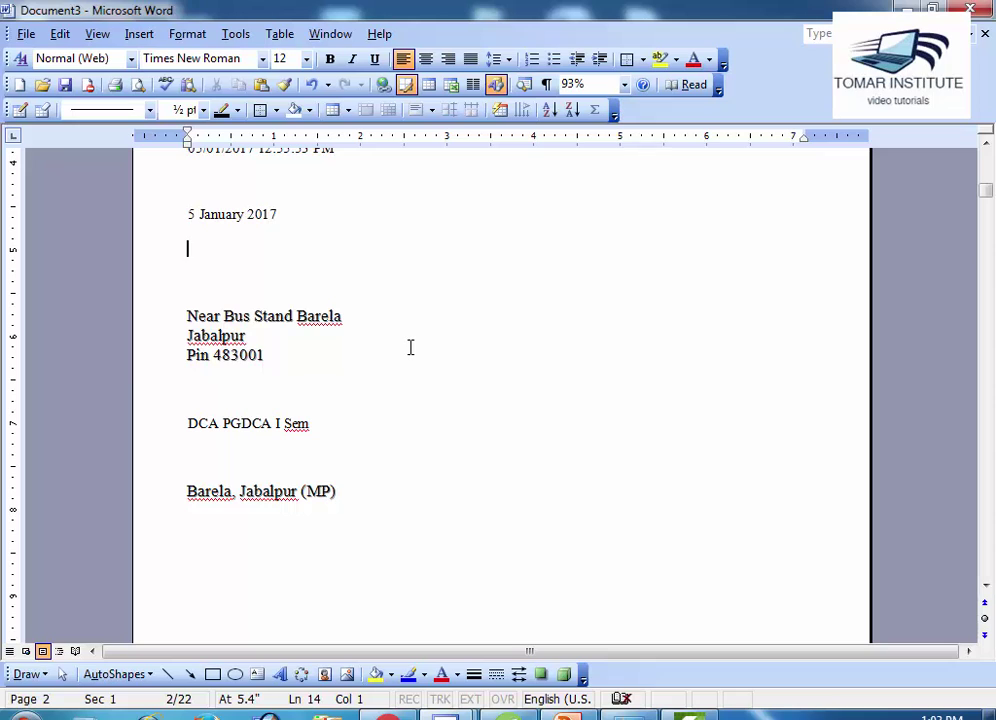
Enter "The" on the blank line below "5 January 2017" and enlarge it to 77 pt.
text(the)
drag(240, 251, 180, 249)
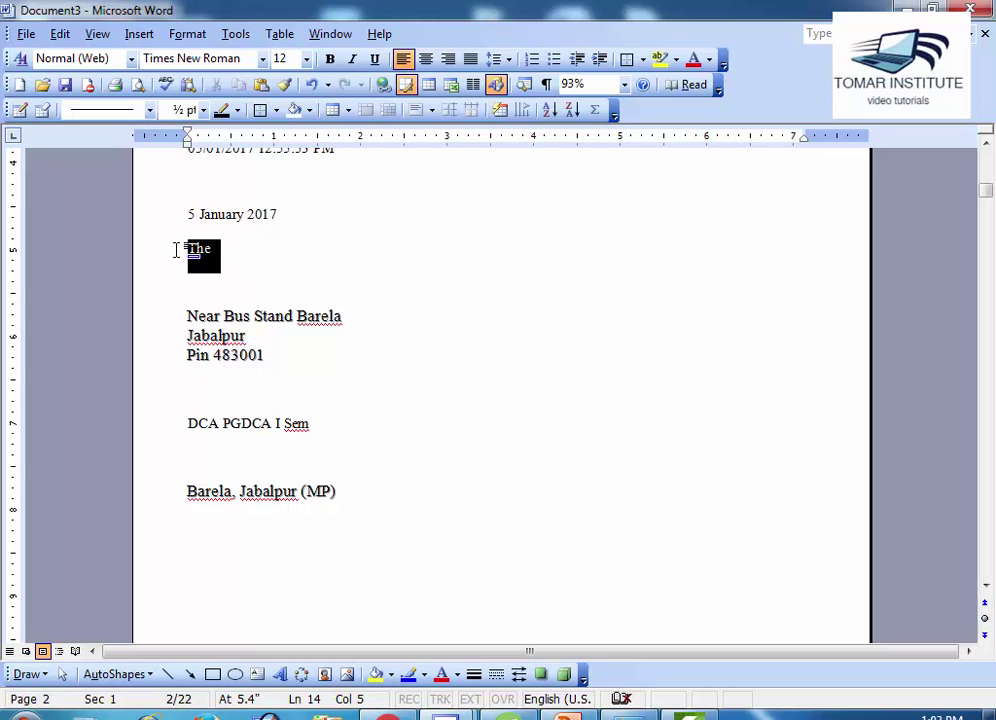
key(ctrl+shift+period)
key(ctrl+shift+period)
key(ctrl+shift+period)
key(ctrl+shift+period)
key(ctrl+shift+period)
key(ctrl+shift+period)
key(ctrl+shift+period)
key(ctrl+shift+period)
key(ctrl+shift+period)
key(ctrl+shift+period)
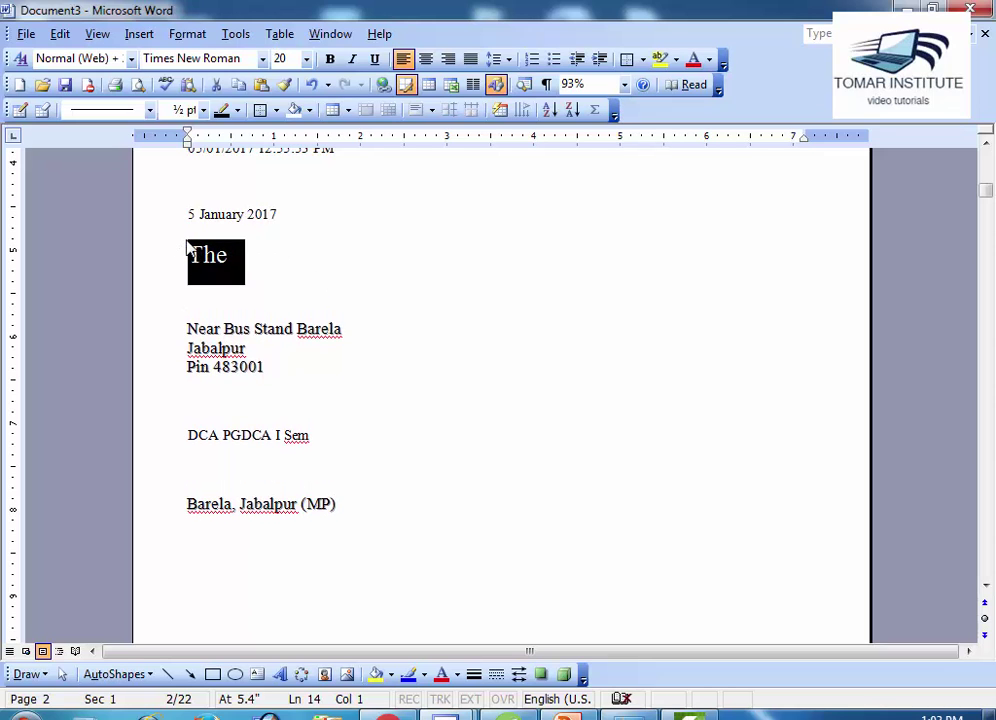
key(ctrl+bracketright)
key(ctrl+bracketright)
key(ctrl+bracketright)
key(ctrl+bracketright)
key(ctrl+bracketright)
key(ctrl+bracketright)
key(ctrl+bracketright)
key(ctrl+bracketright)
key(ctrl+bracketright)
key(ctrl+bracketright)
key(ctrl+bracketright)
key(ctrl+bracketright)
key(ctrl+bracketright)
key(ctrl+bracketright)
key(ctrl+bracketright)
key(ctrl+bracketright)
key(ctrl+bracketright)
key(ctrl+bracketright)
key(ctrl+bracketright)
key(ctrl+bracketright)
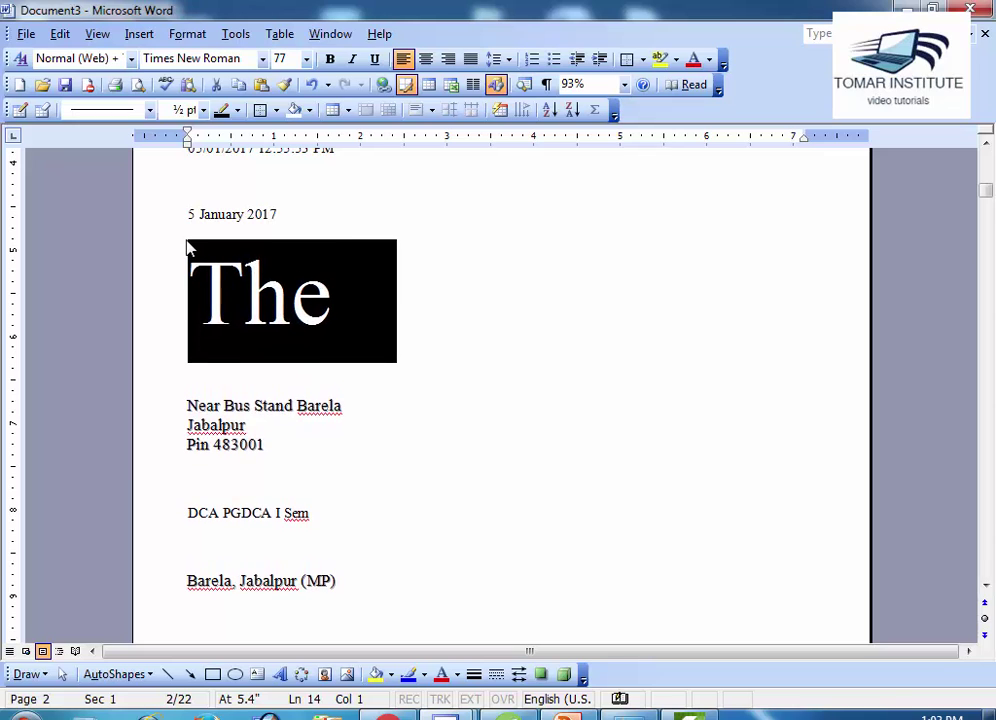
Test AutoCorrect by entering the misspelling "teh" twice after the enlarged "The" and once on a new line below.
click(383, 296)
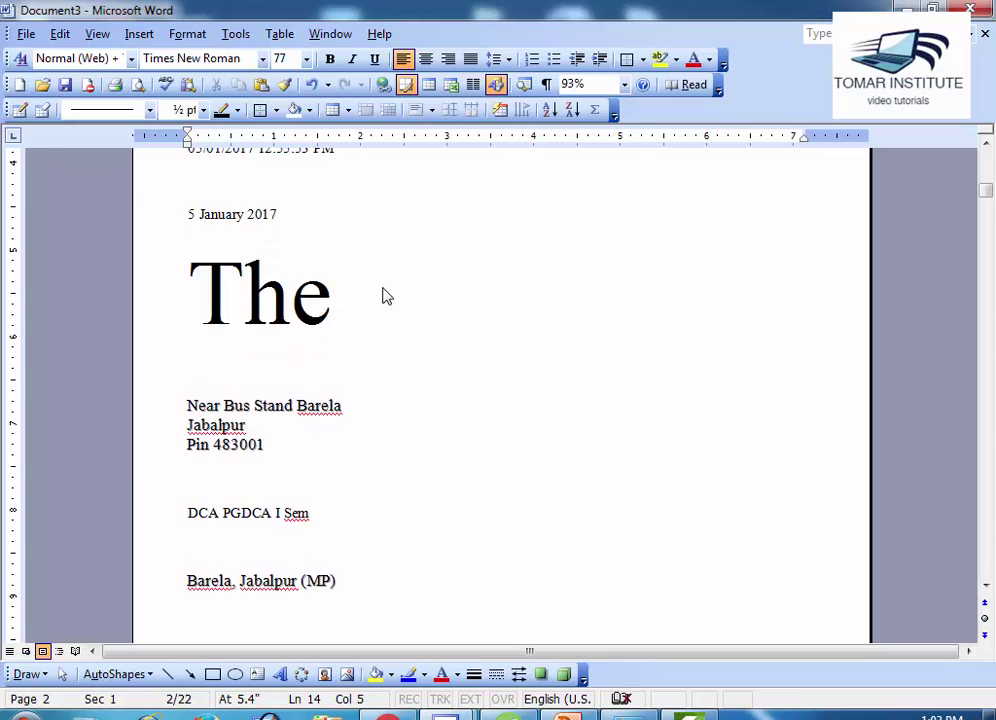
text(teh)
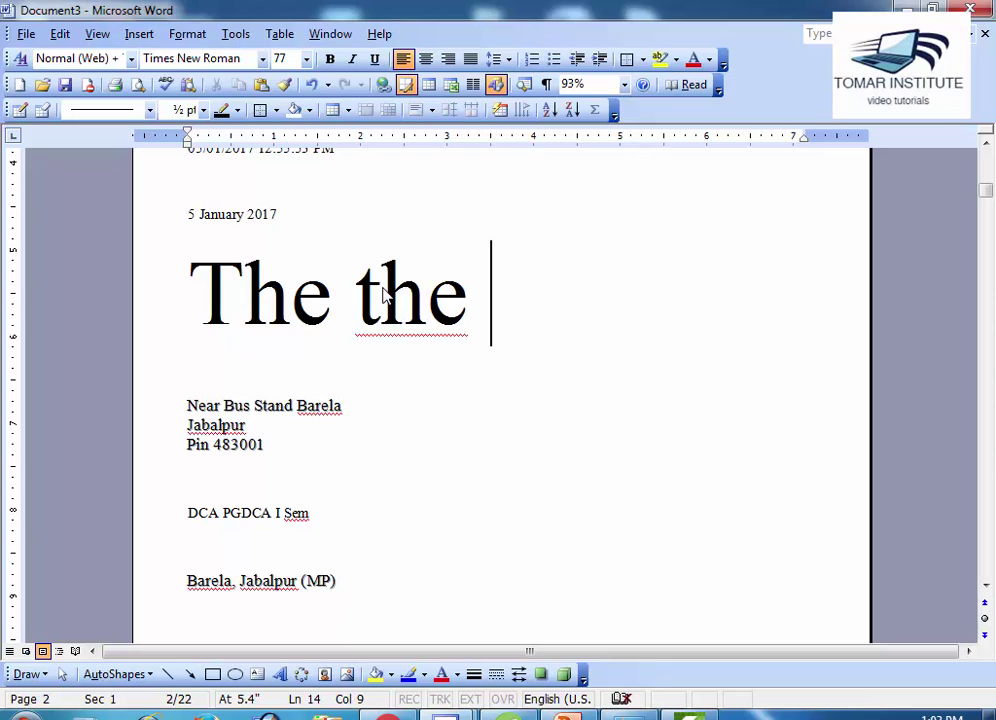
text( e)
key(BackSpace)
text(teh)
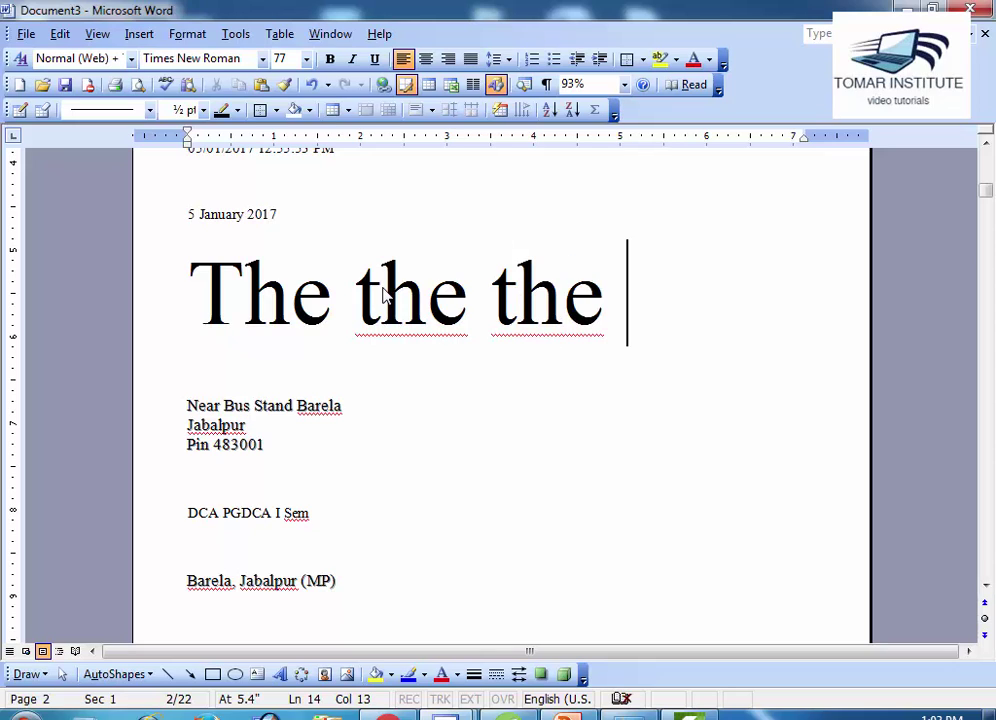
key(Return)
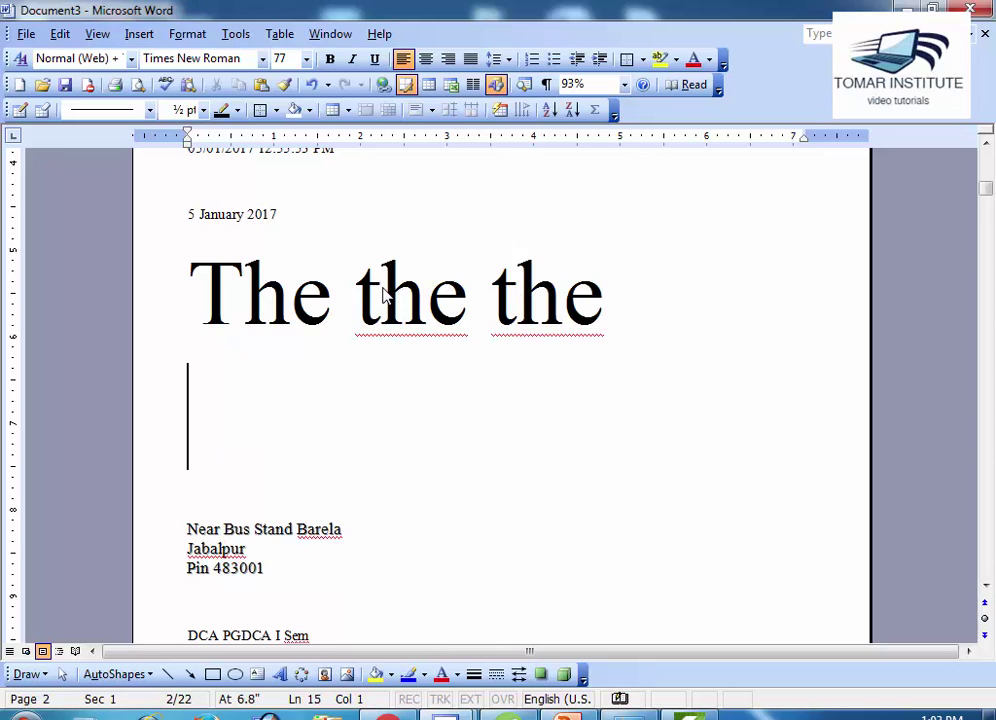
text(te)
text(h)
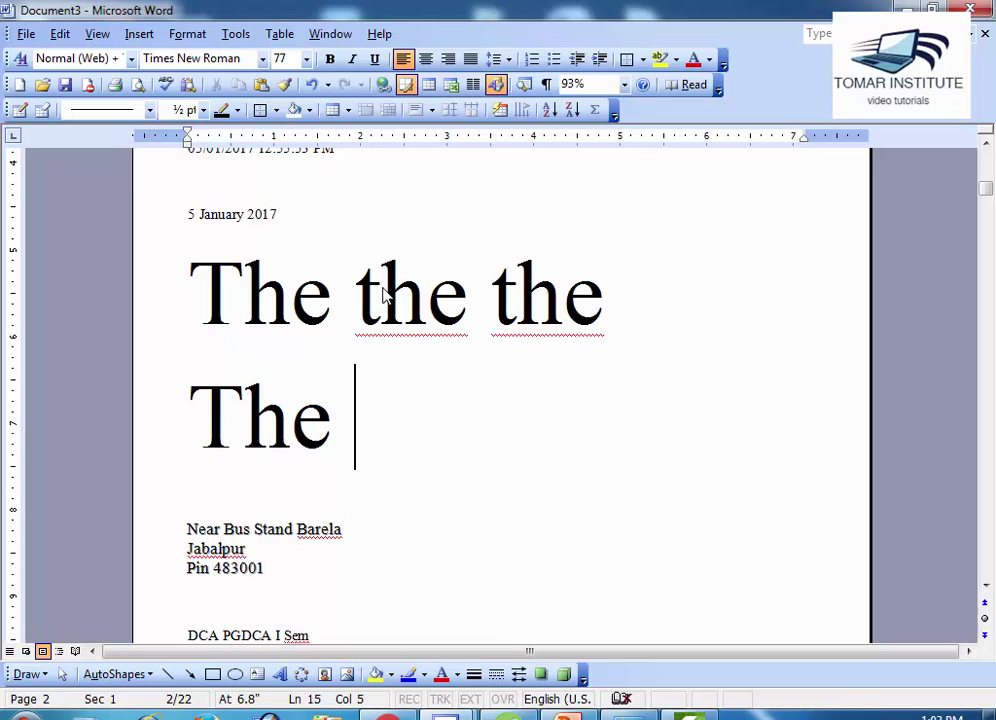
click(136, 34)
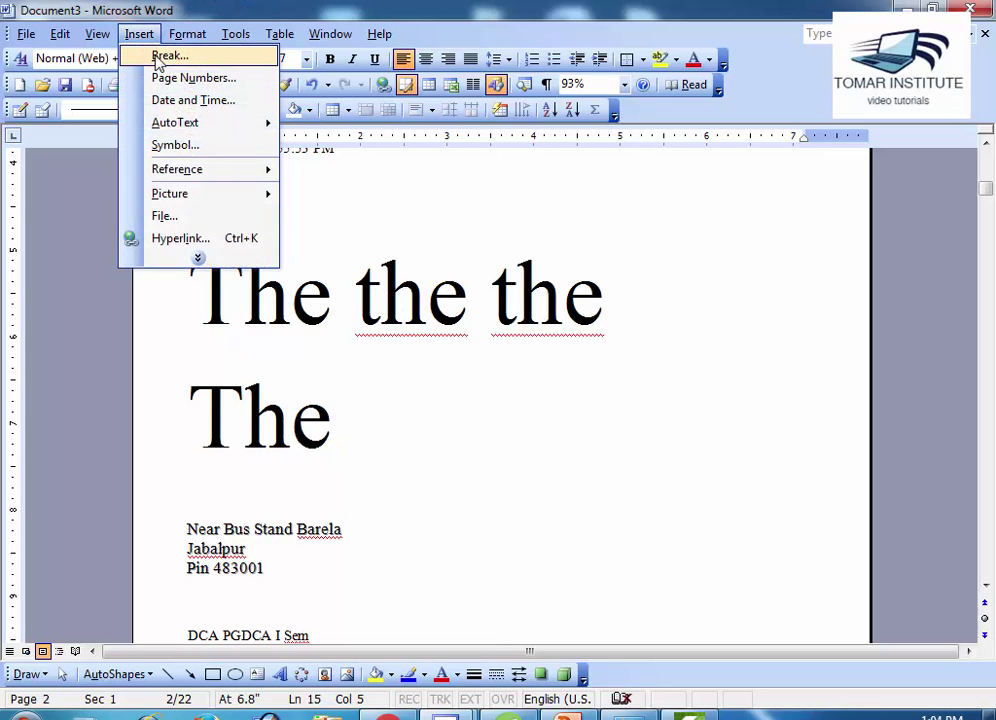
click(140, 78)
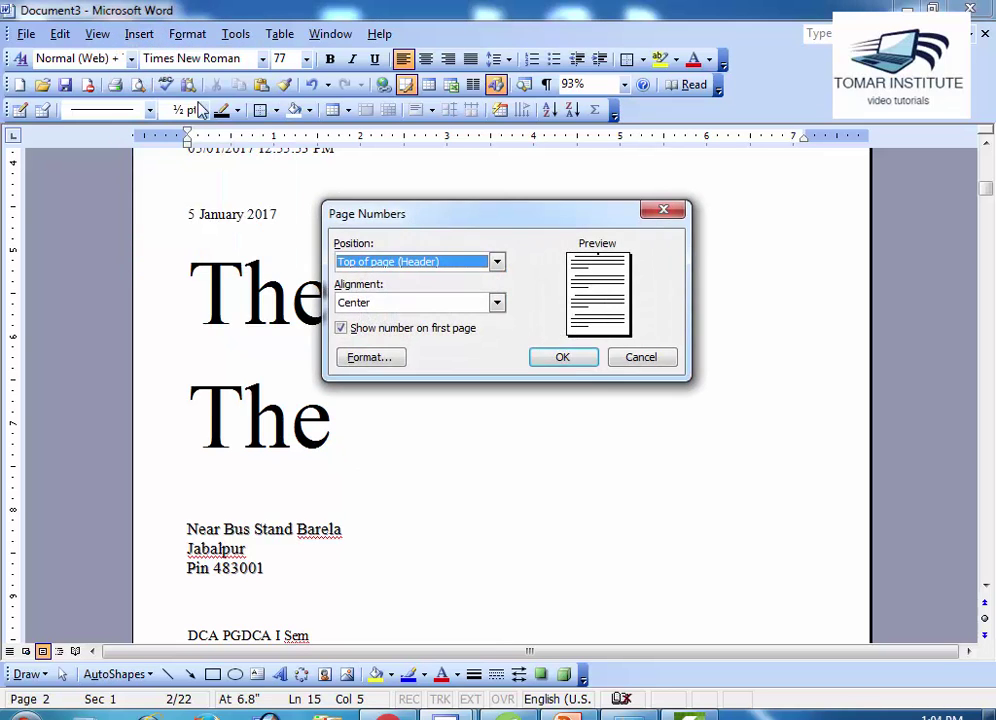
key(Escape)
Look up the AutoCorrect replacement for "(c)" and test it by entering "(c)" after "The" on the second enlarged line.
click(140, 34)
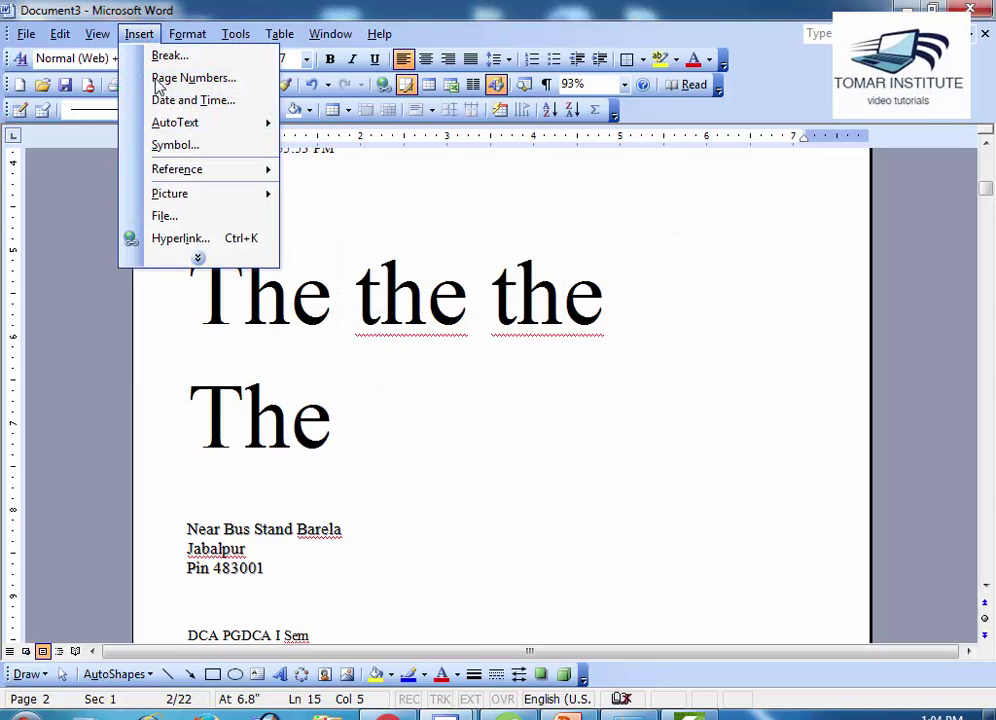
mouse_move(160, 122)
click(325, 133)
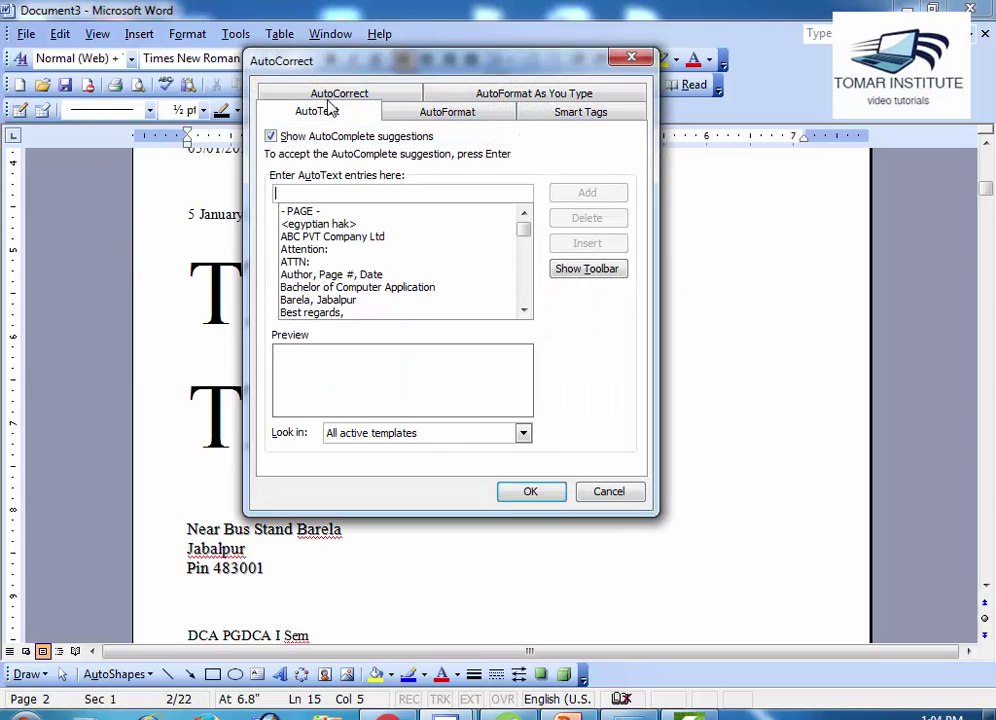
click(336, 90)
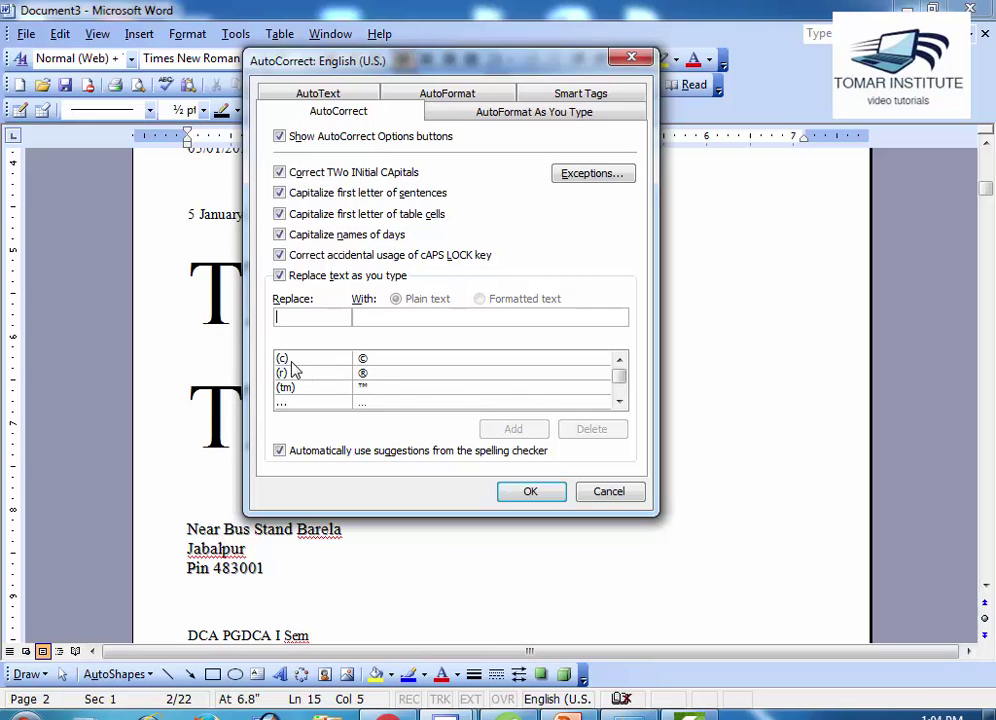
click(604, 492)
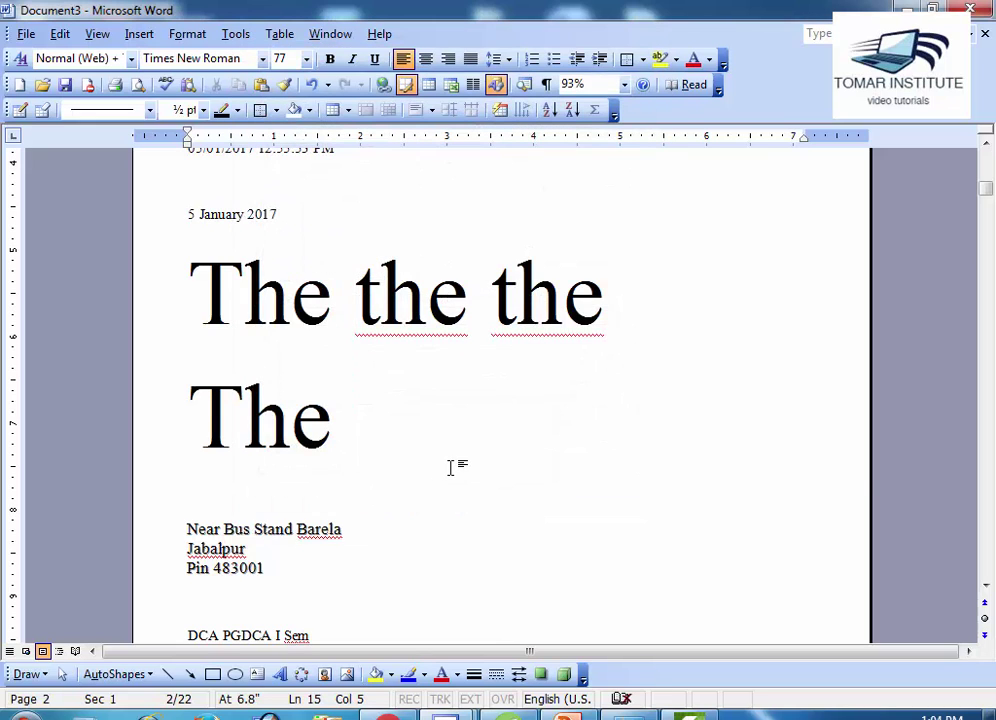
text((c)
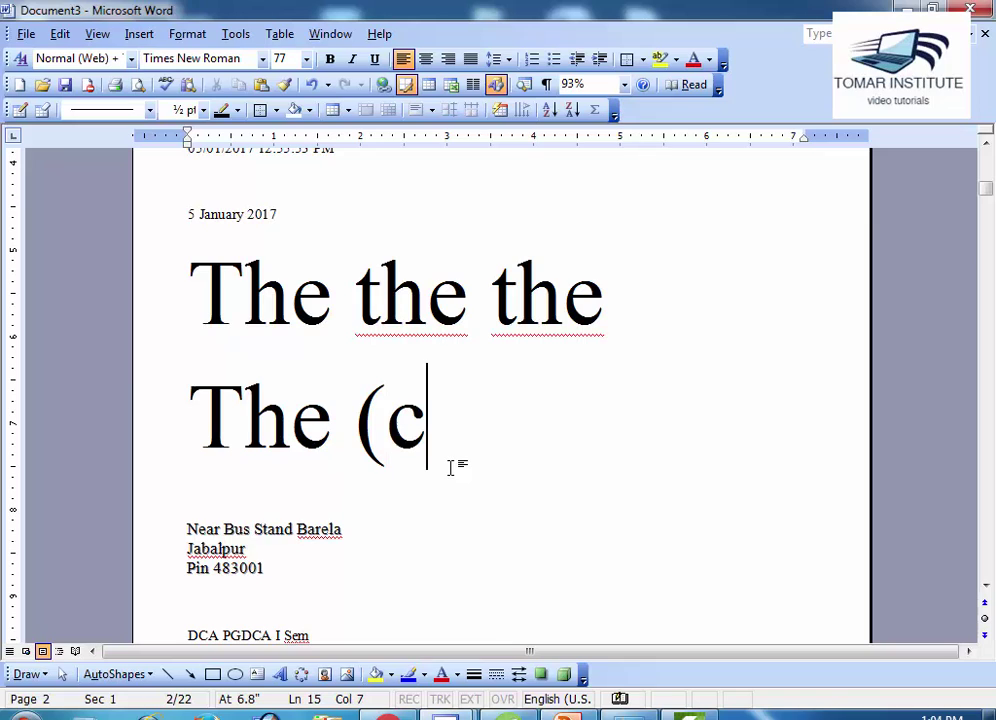
text())
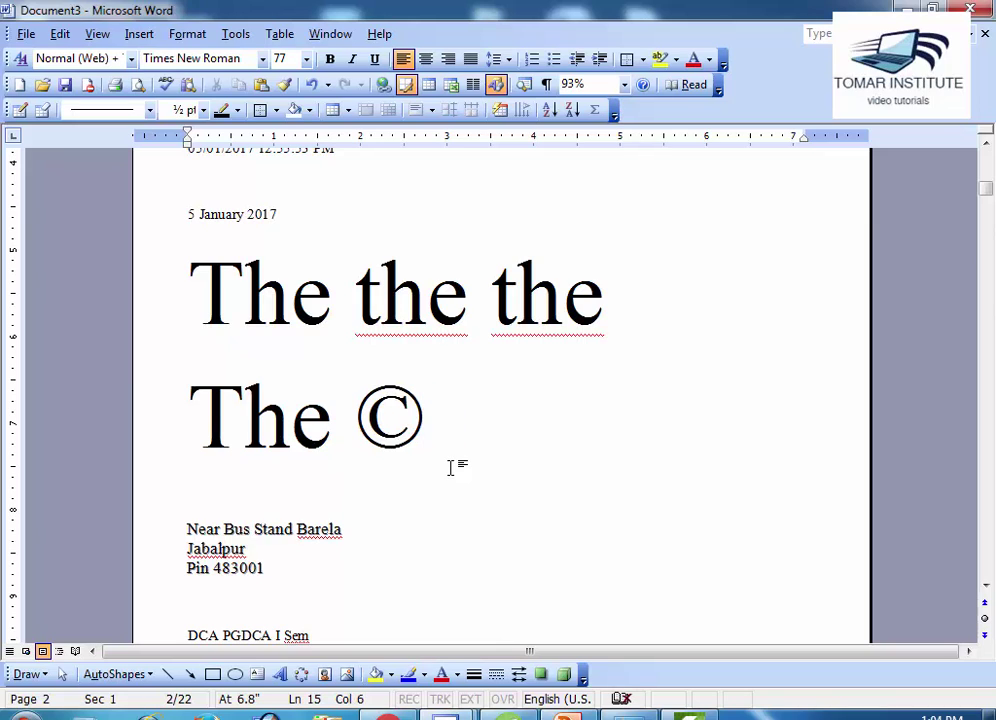
Insert a page break after the copyright symbol and look up the emoticon replacements in the AutoCorrect list.
key(ctrl+Return)
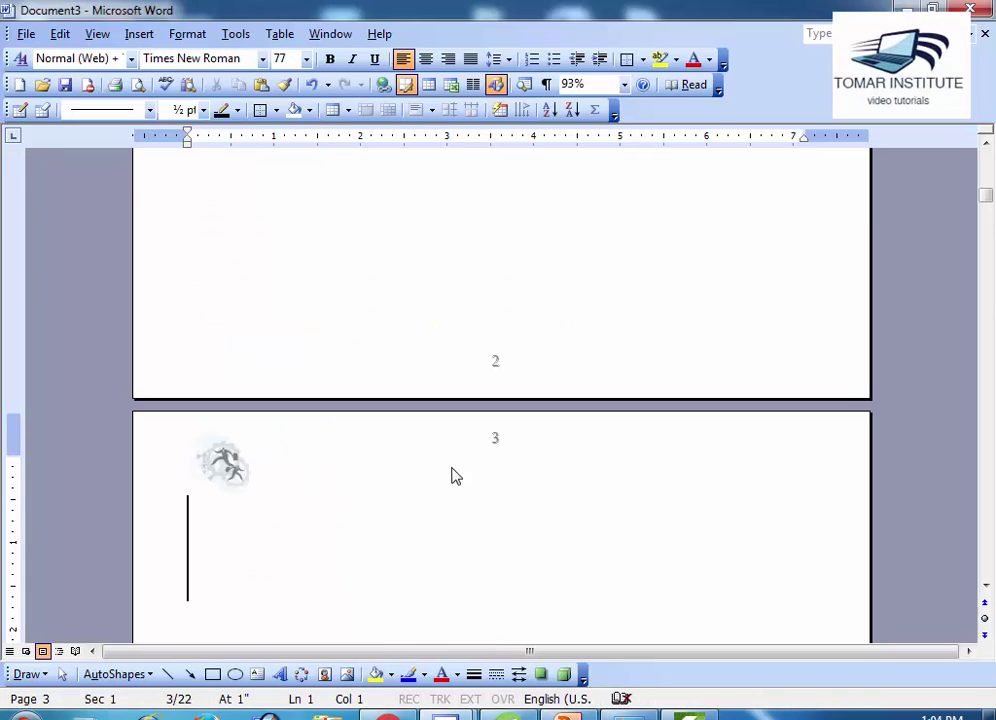
click(139, 34)
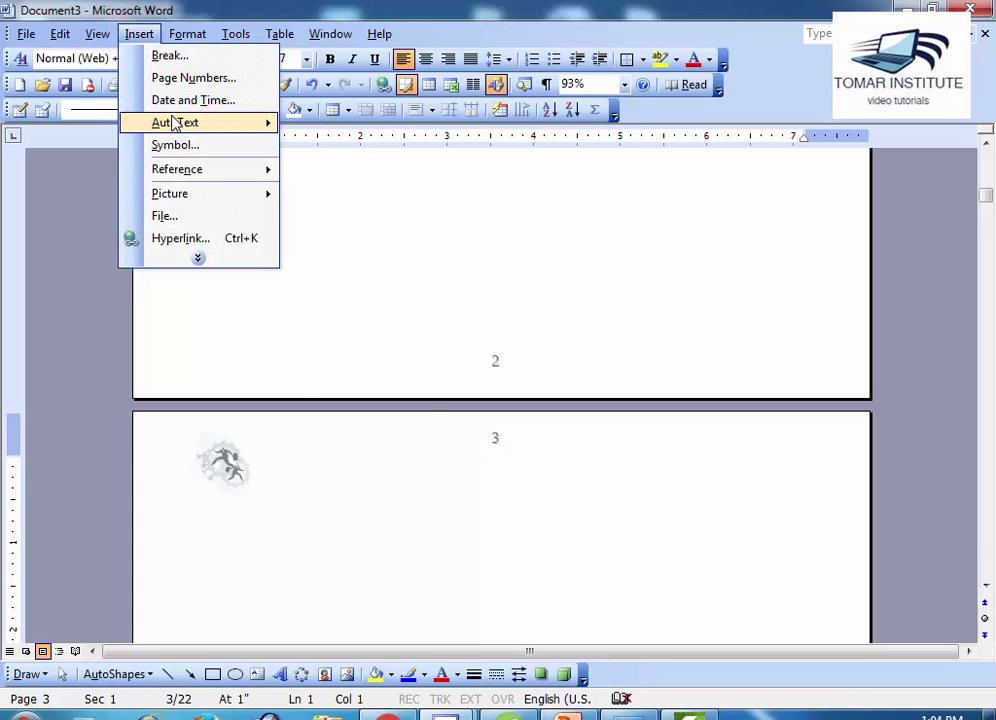
mouse_move(172, 122)
click(335, 131)
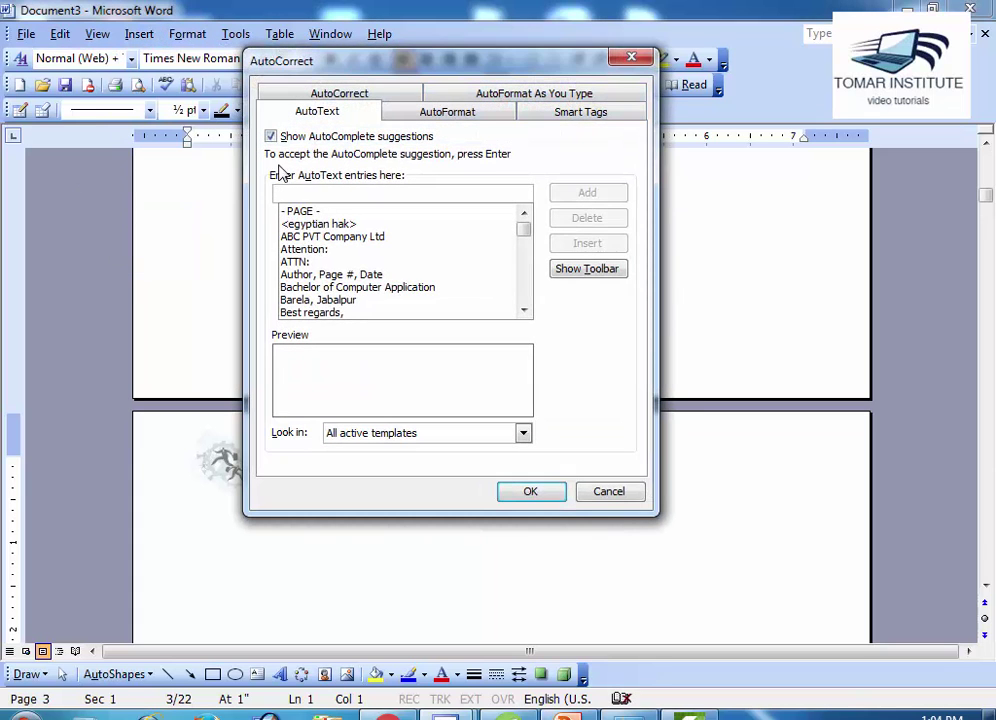
click(350, 96)
click(620, 401)
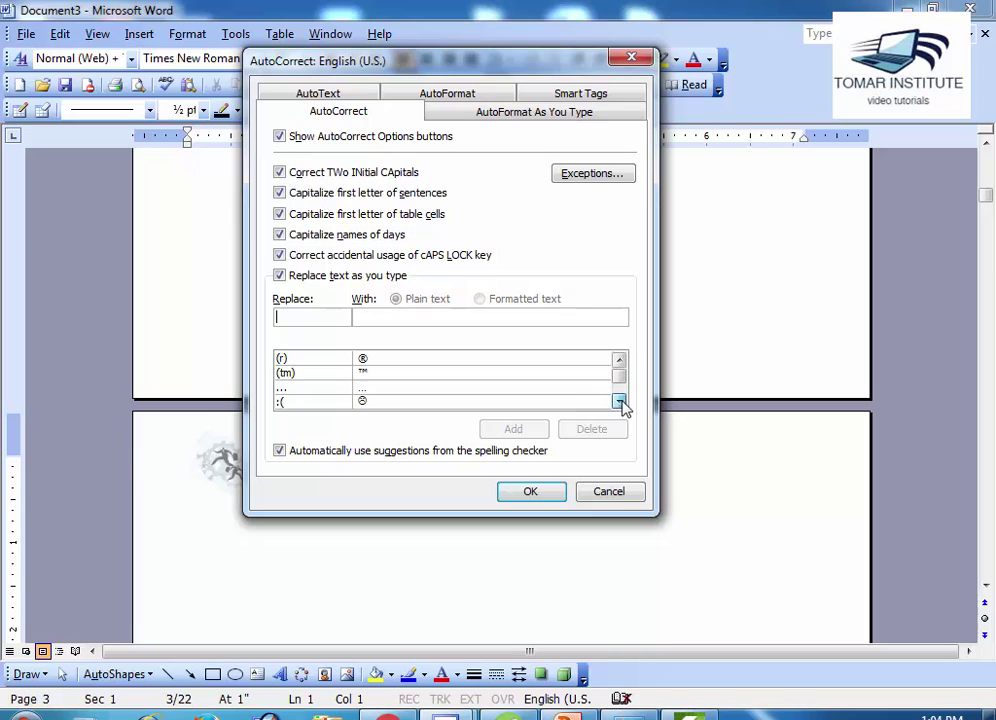
click(620, 401)
click(620, 401)
click(620, 401)
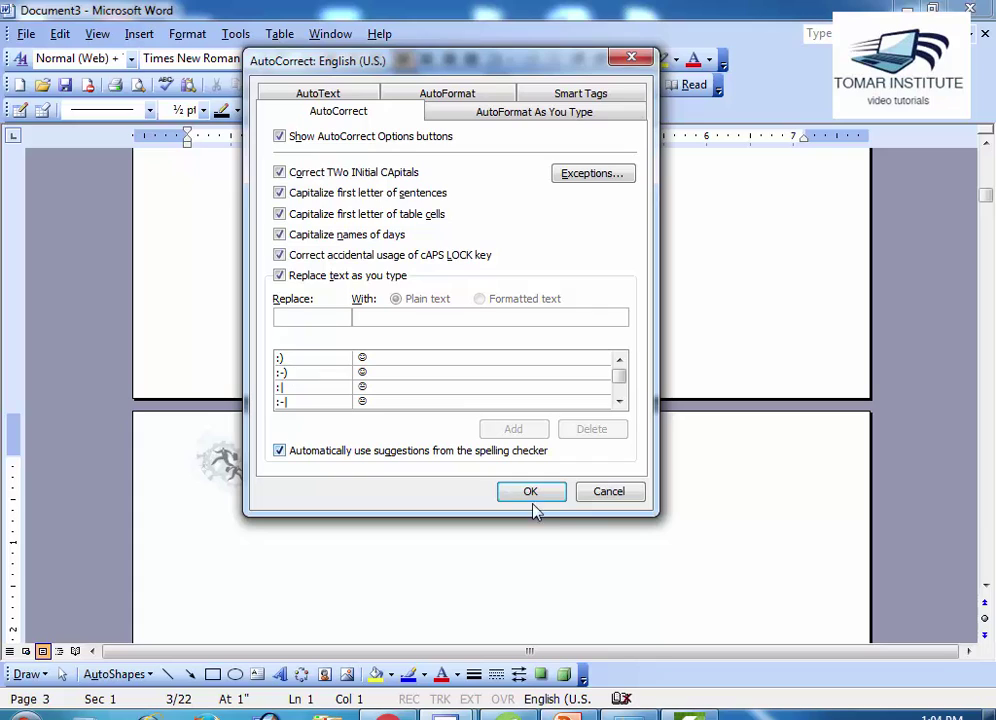
click(591, 499)
Test the emoticon replacements by entering ":)" and ":(" at the start of page 3.
text(:))
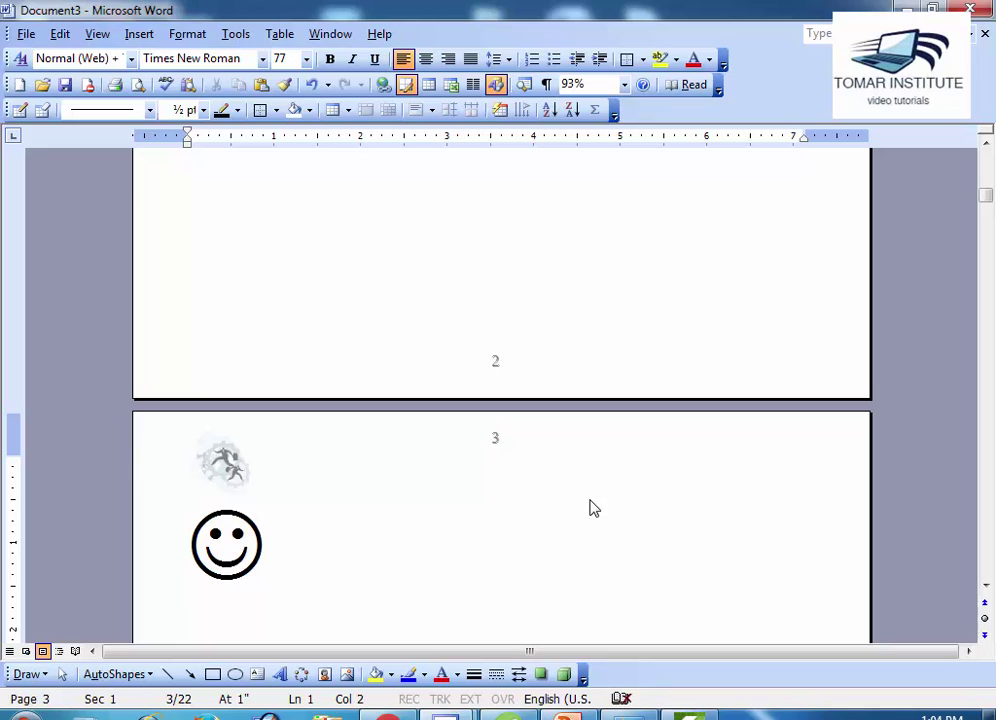
text(:)
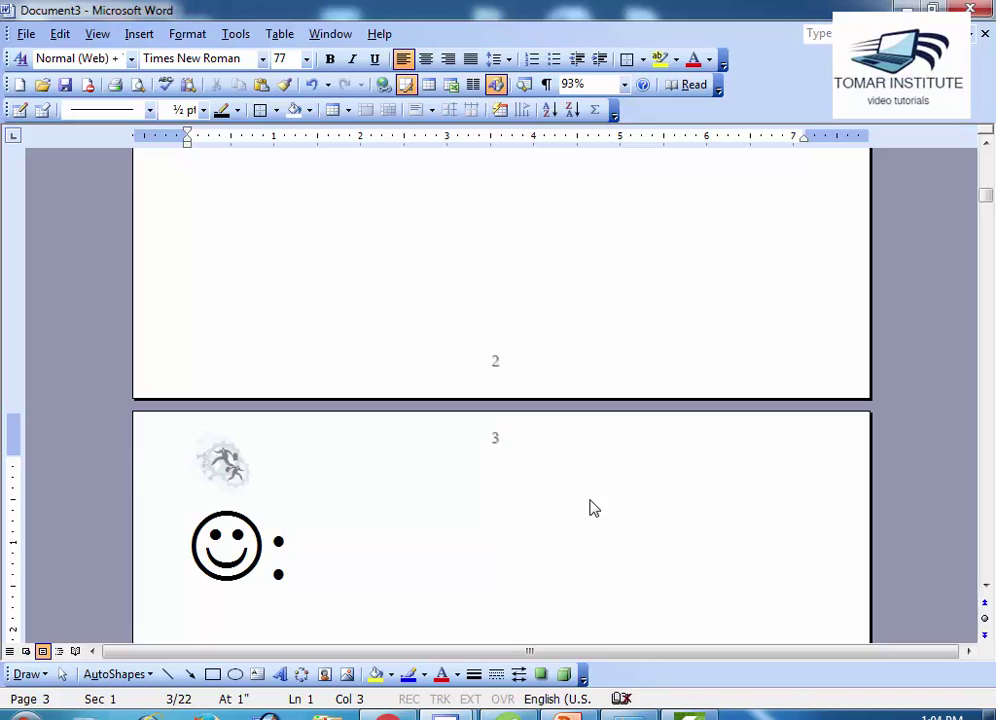
text(()
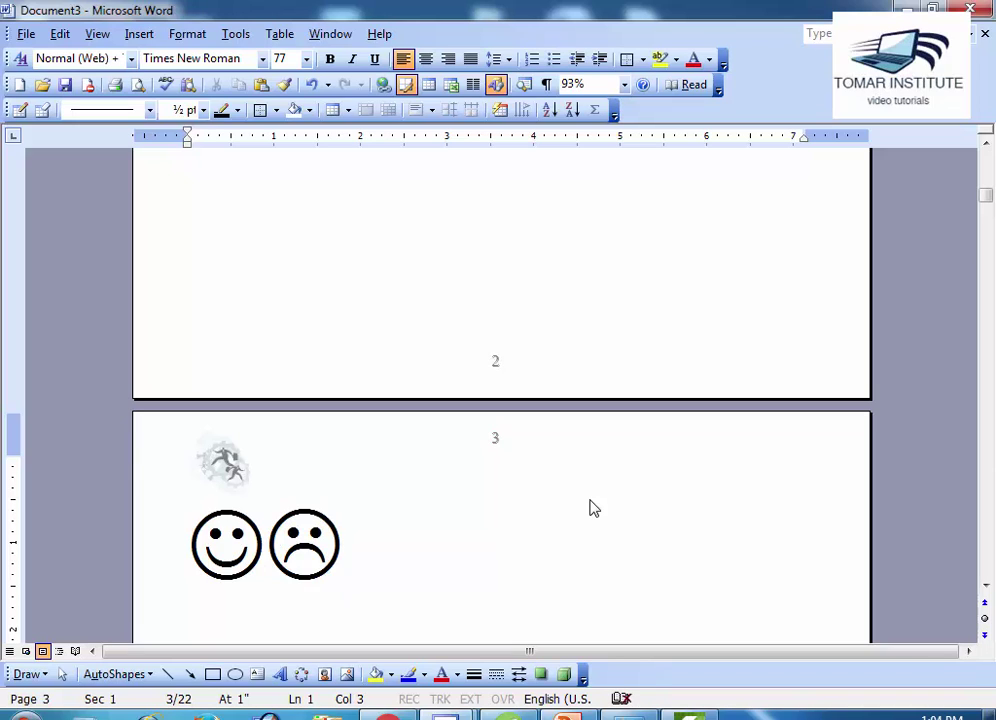
Examine the AutoCorrect list for misspelled words starting with "a" and their corrections, leaving the entries unchanged.
click(139, 33)
mouse_move(175, 121)
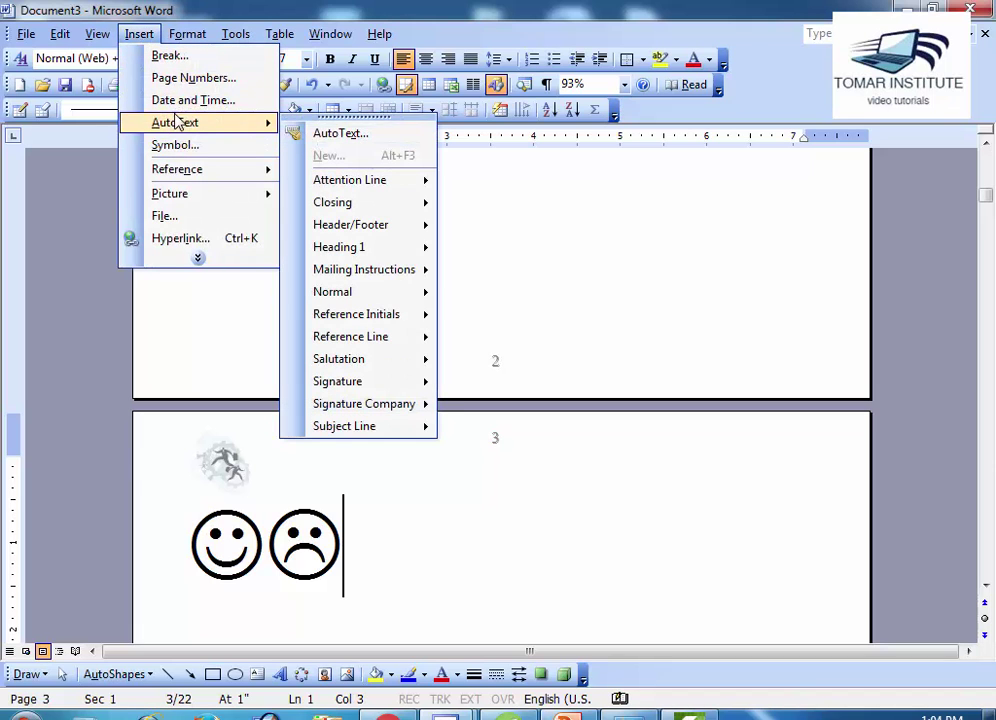
click(309, 135)
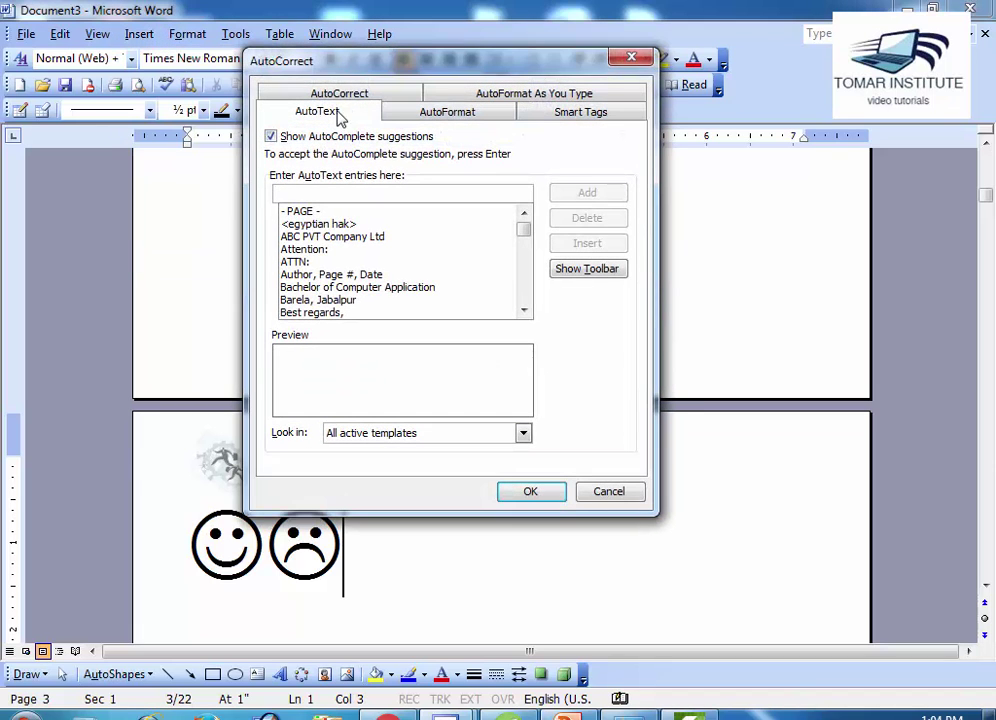
click(345, 97)
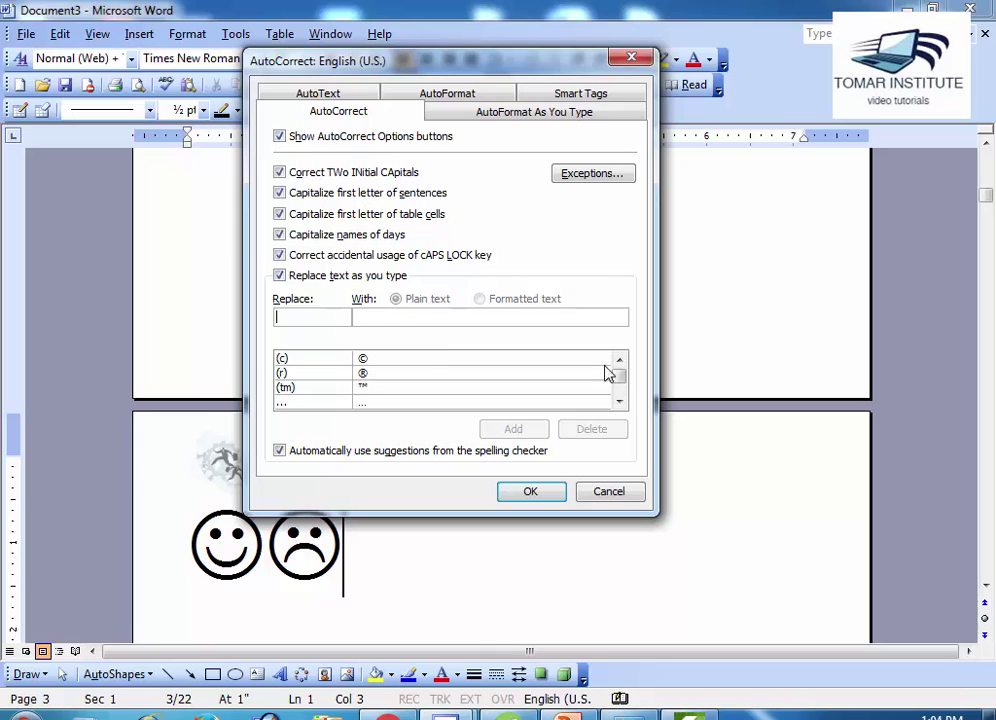
click(619, 401)
drag(619, 401, 619, 401)
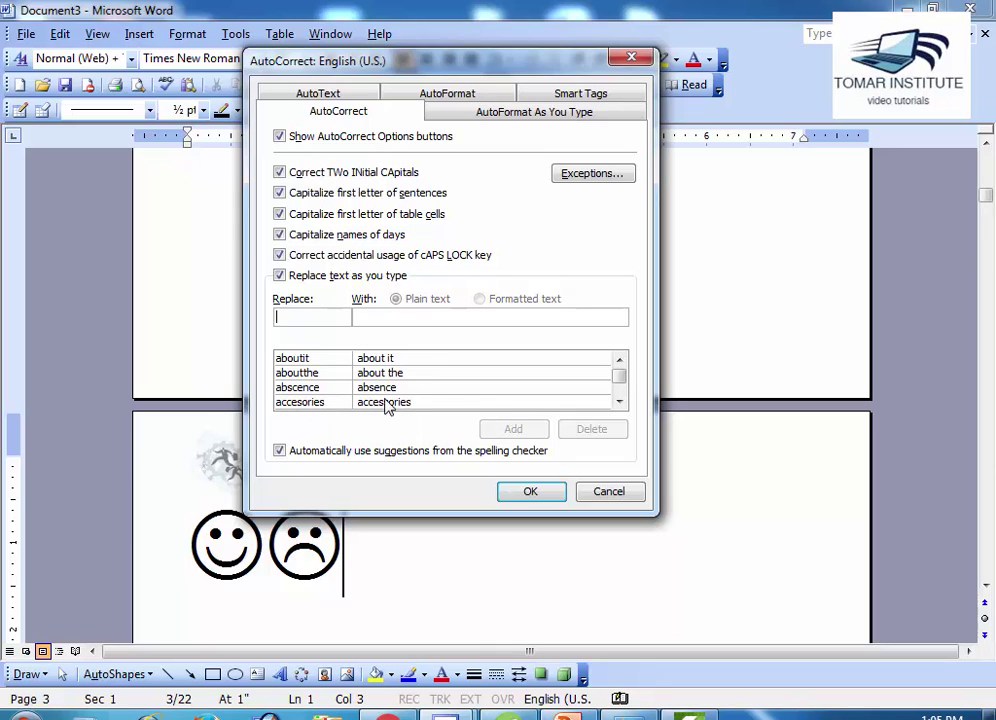
click(619, 401)
click(619, 401)
click(619, 401)
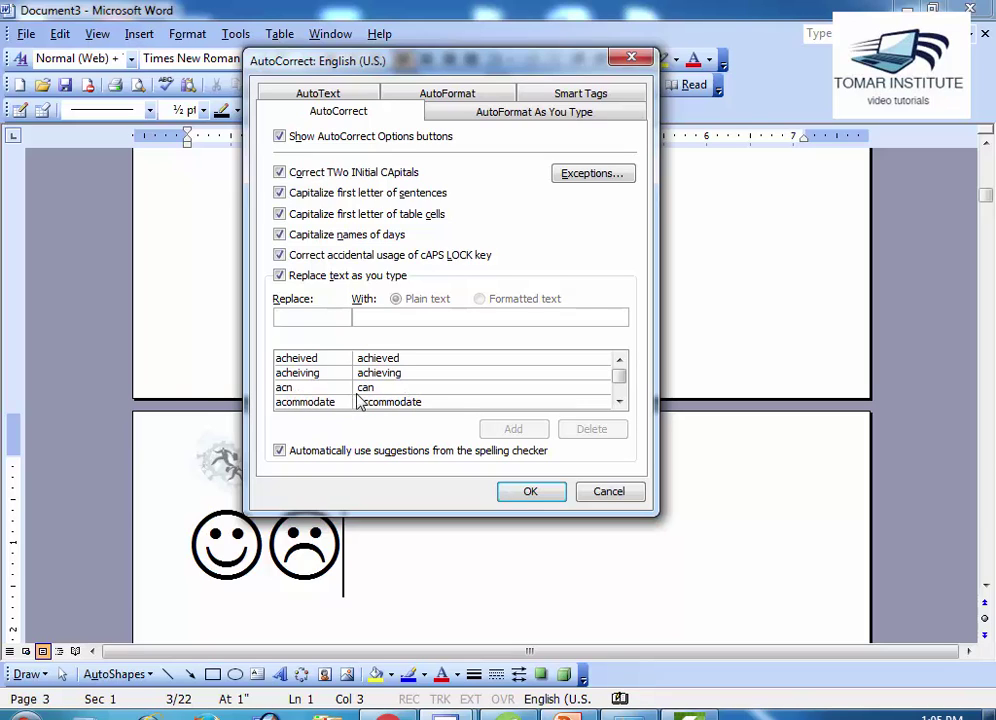
click(633, 493)
Test AutoCorrect by entering "acn" after the two face symbols, and move the resulting word onto its own line.
scroll(482, 560, down, 2)
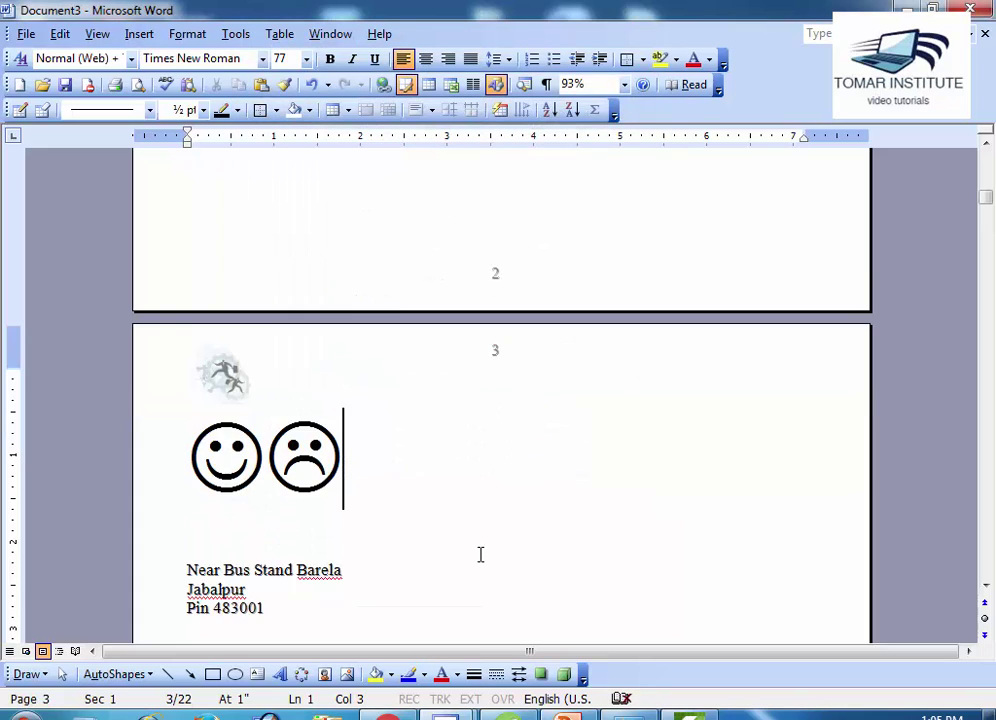
text(ac)
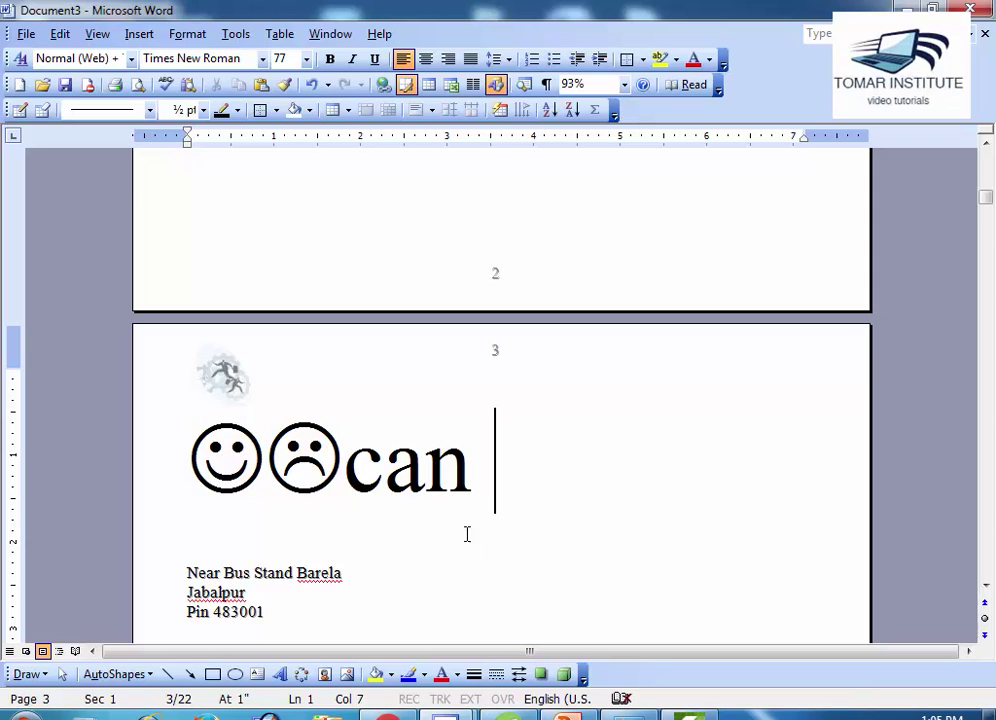
click(366, 483)
click(355, 489)
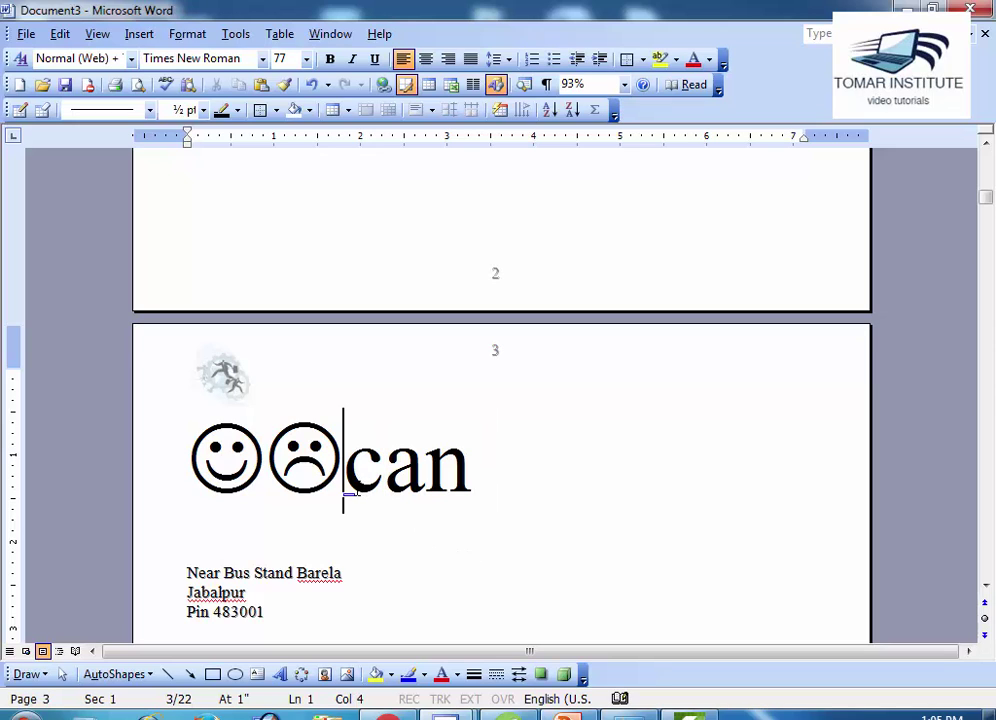
key(Return)
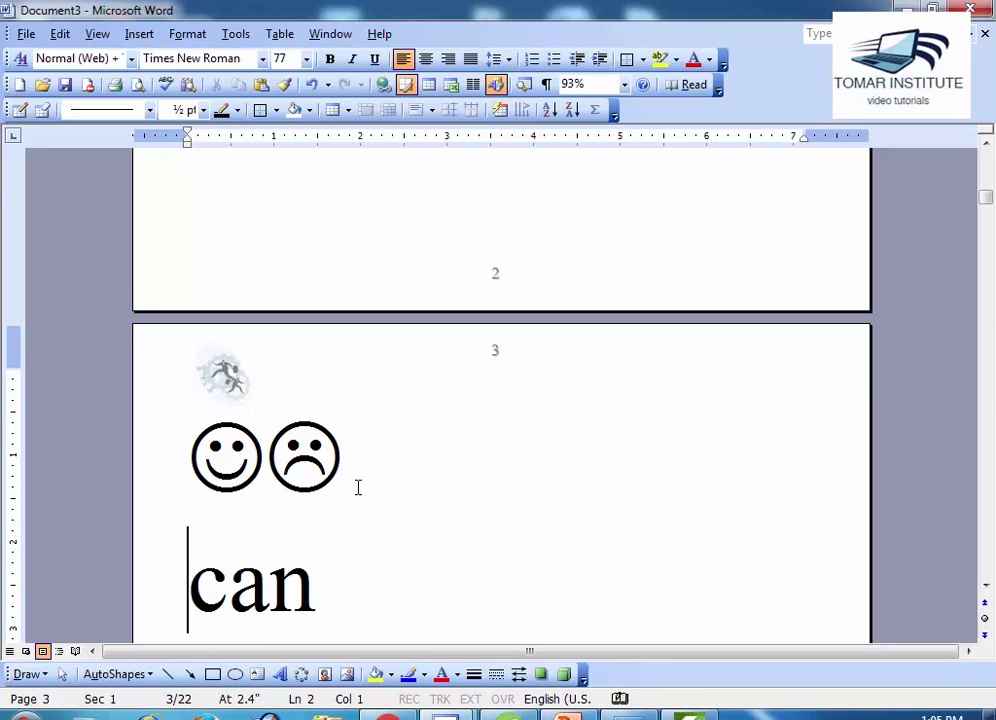
Place the cursor on the blank line below the last address line on page 3 and open the AutoCorrect replacement settings.
scroll(358, 487, down, 1)
scroll(358, 487, down, 6)
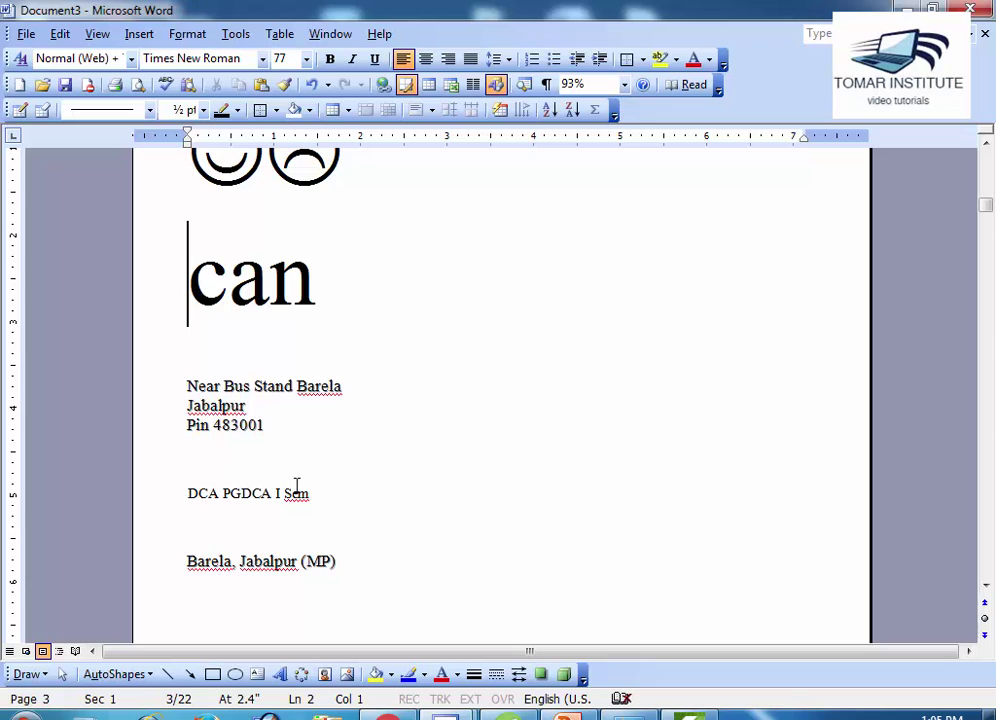
scroll(286, 486, down, 3)
click(272, 492)
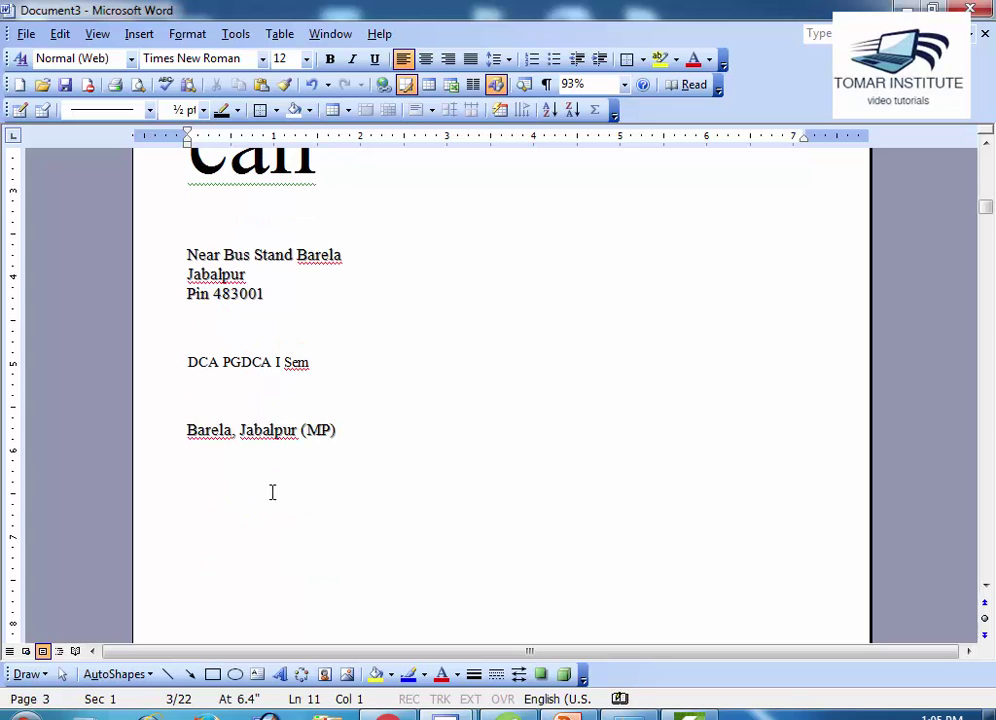
click(136, 34)
mouse_move(171, 130)
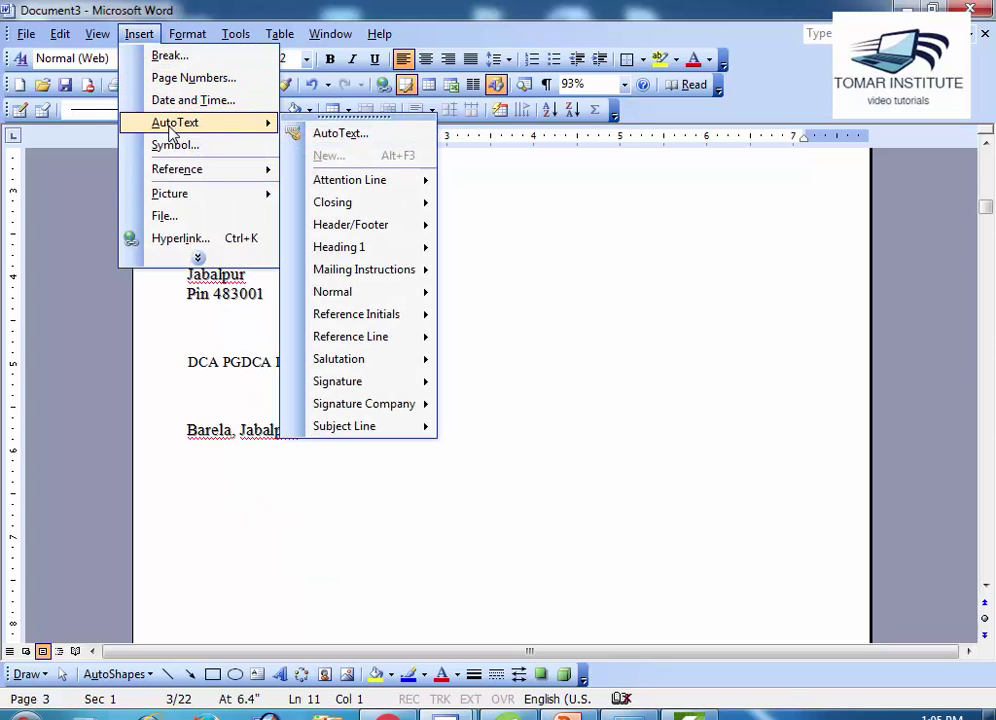
click(338, 133)
click(338, 111)
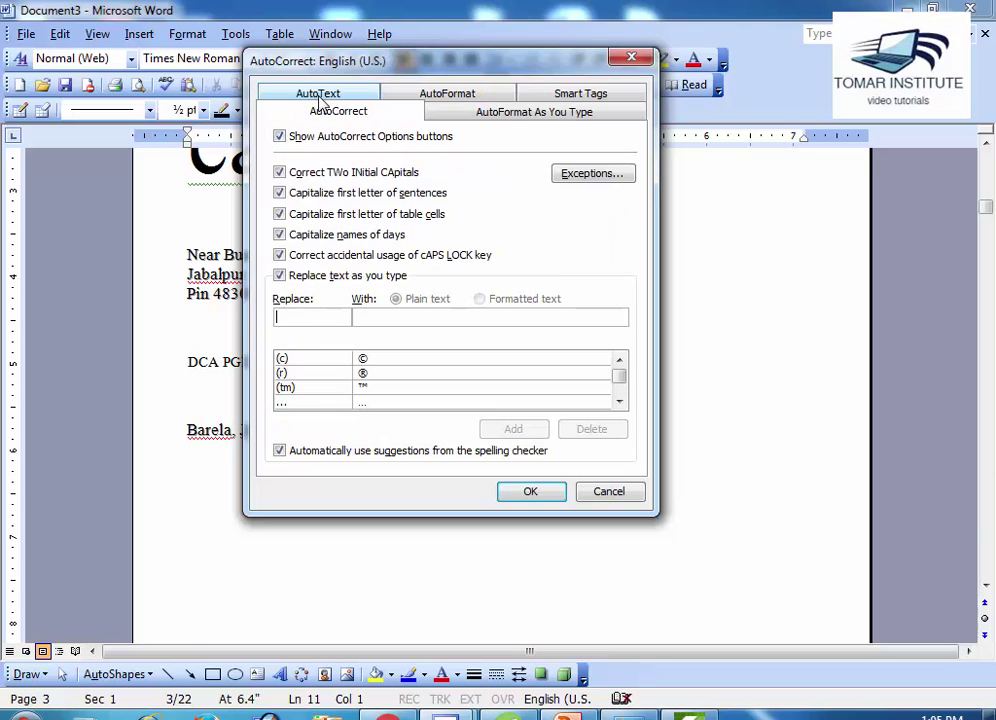
Add an AutoCorrect entry that replaces "compurt" with "computer" and accept the settings.
click(301, 316)
text(comput)
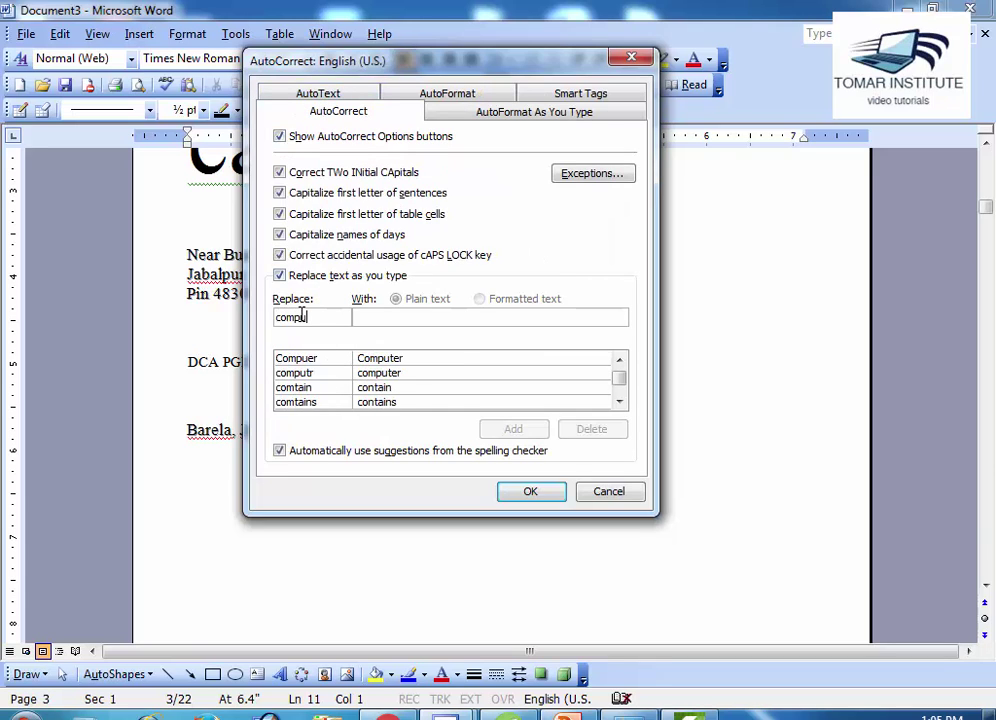
text(r)
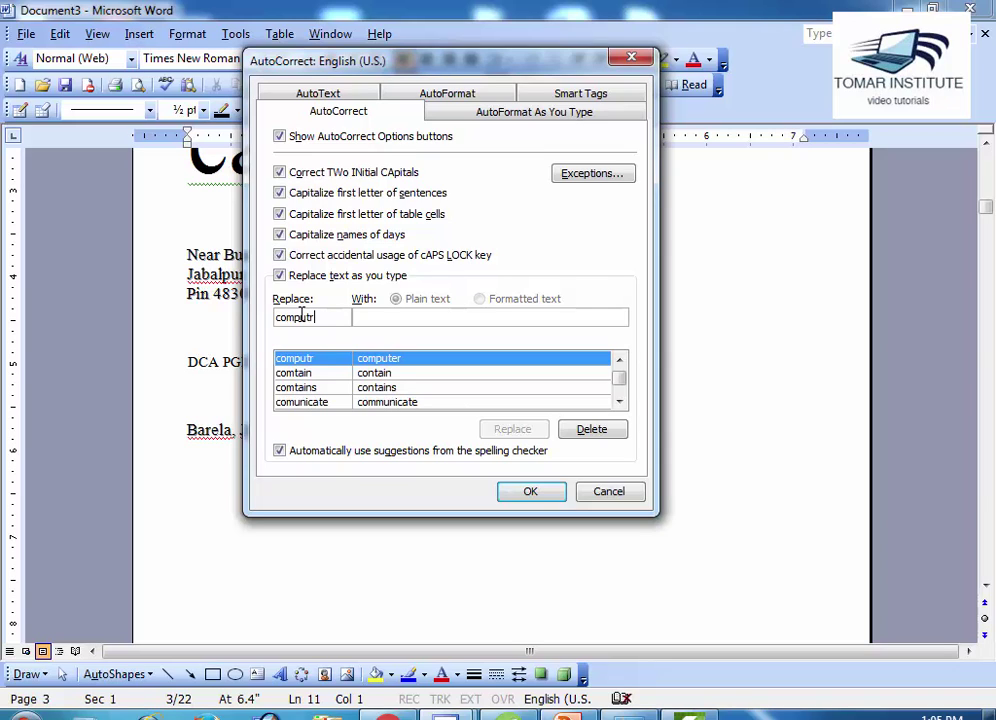
key(BackSpace)
key(BackSpace)
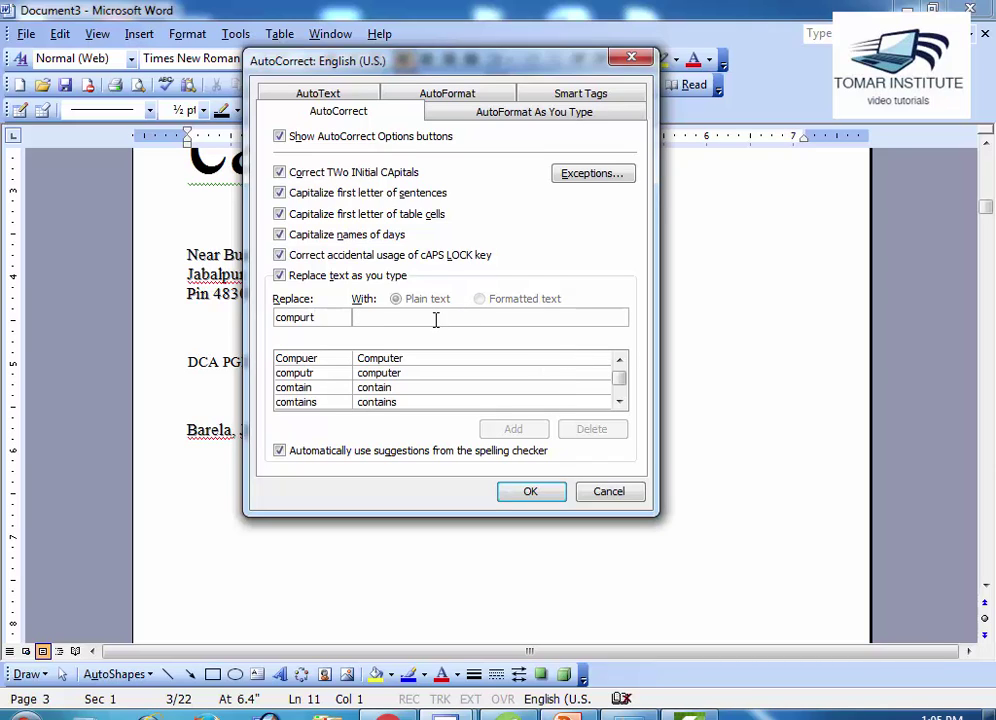
text(com)
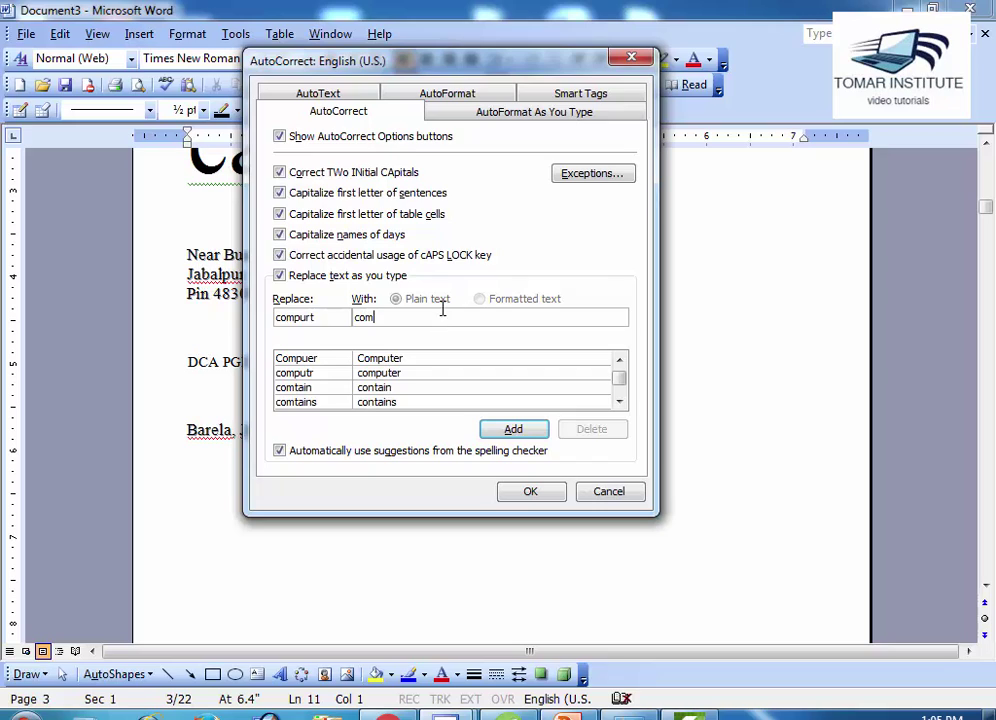
text(puter)
click(510, 429)
click(530, 492)
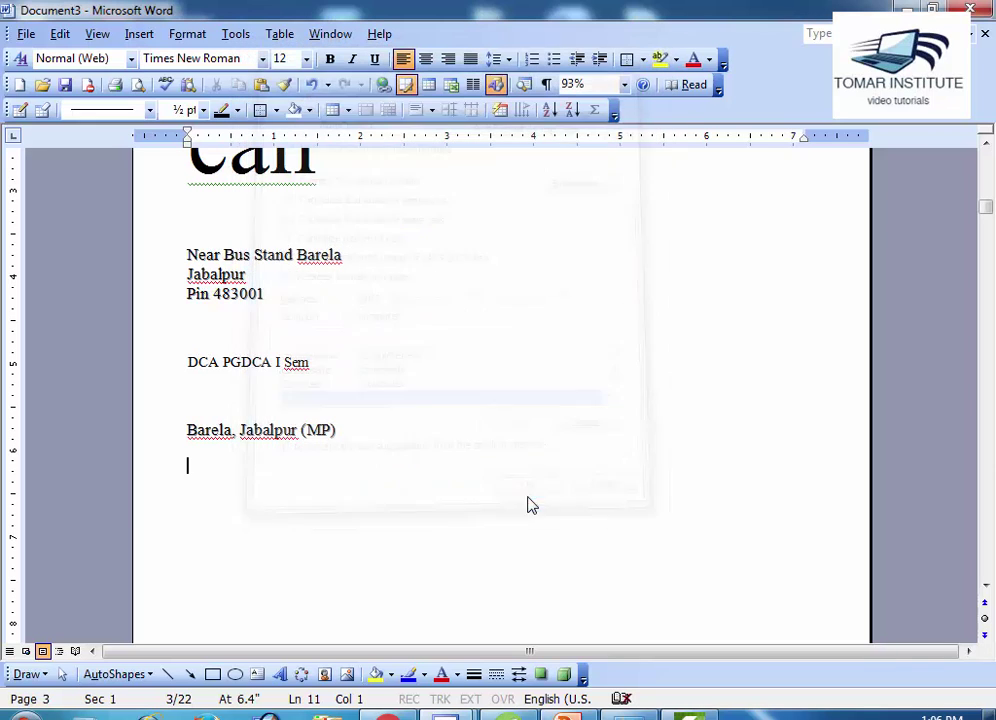
Enter "compurt" on the blank line below the last address line, enlarge it to 53 pt, and end it with a space to trigger AutoCorrect.
text(com)
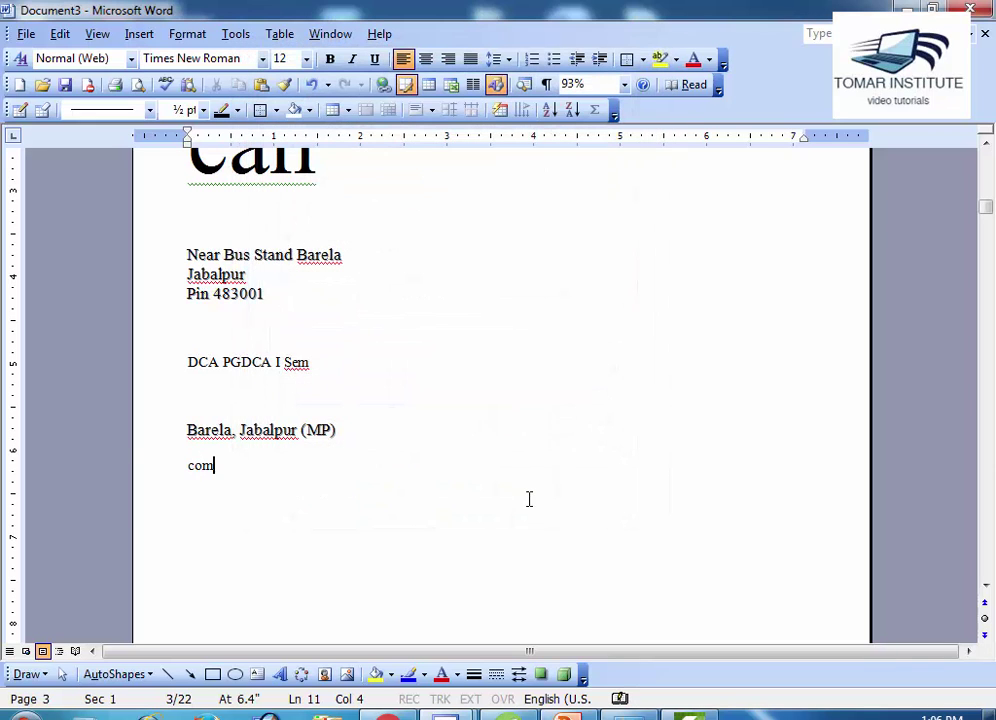
text(purt)
click(153, 466)
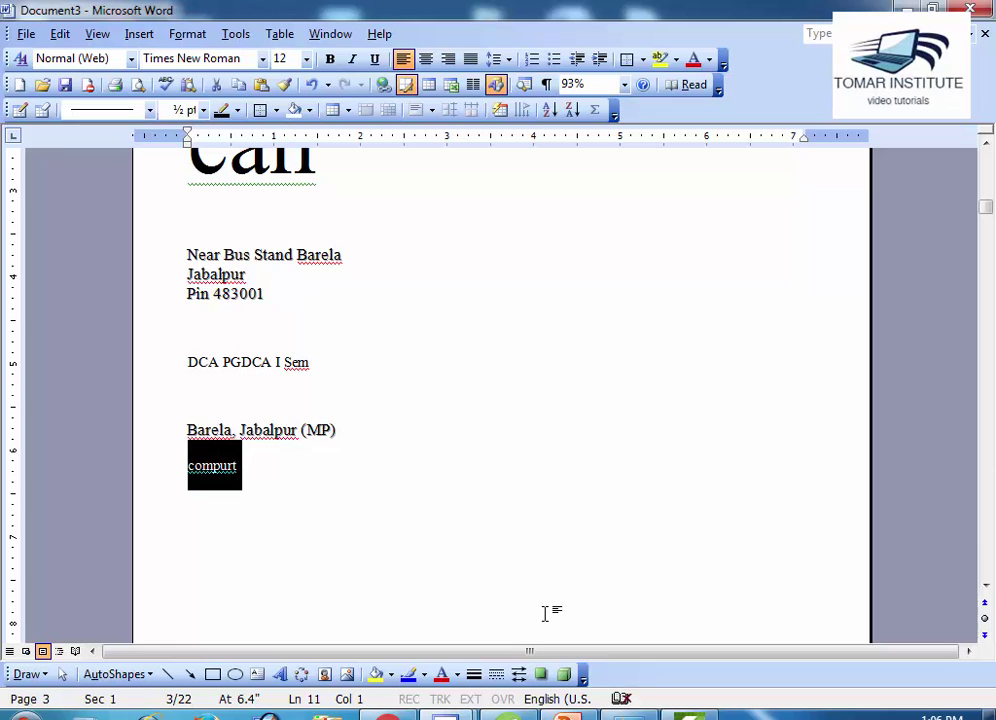
key(ctrl+bracketright)
key(ctrl+bracketright)
key(ctrl+bracketright)
key(ctrl+bracketright)
key(ctrl+bracketright)
key(ctrl+bracketright)
key(ctrl+bracketright)
key(ctrl+bracketright)
key(ctrl+bracketright)
key(ctrl+bracketright)
key(ctrl+bracketright)
key(ctrl+bracketright)
key(ctrl+bracketright)
key(ctrl+bracketright)
key(ctrl+bracketright)
key(ctrl+bracketright)
key(ctrl+bracketright)
key(ctrl+bracketright)
key(ctrl+bracketright)
key(ctrl+bracketright)
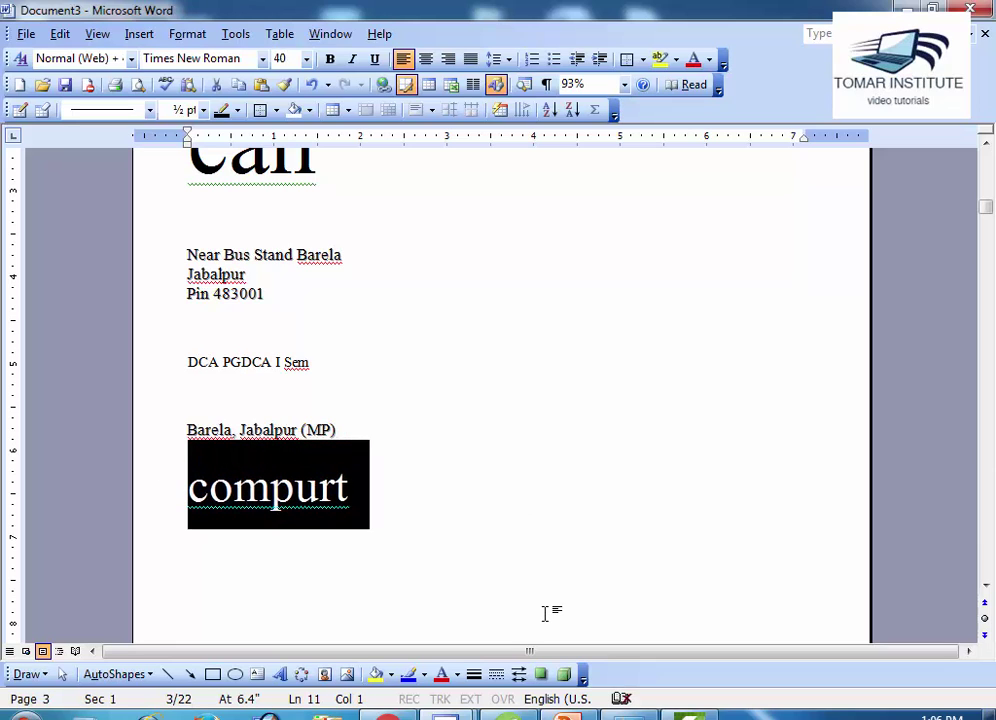
click(398, 544)
click(405, 500)
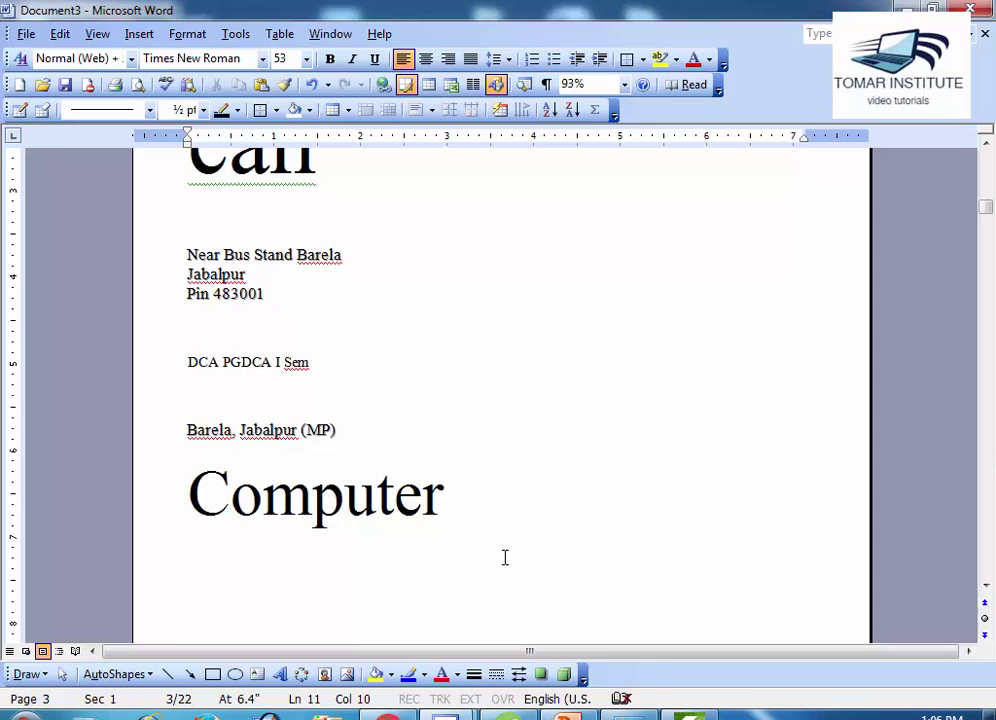
Examine the last entries of the AutoCorrect replacement list, such as those for "your" and "you", and close the settings without changes.
click(139, 33)
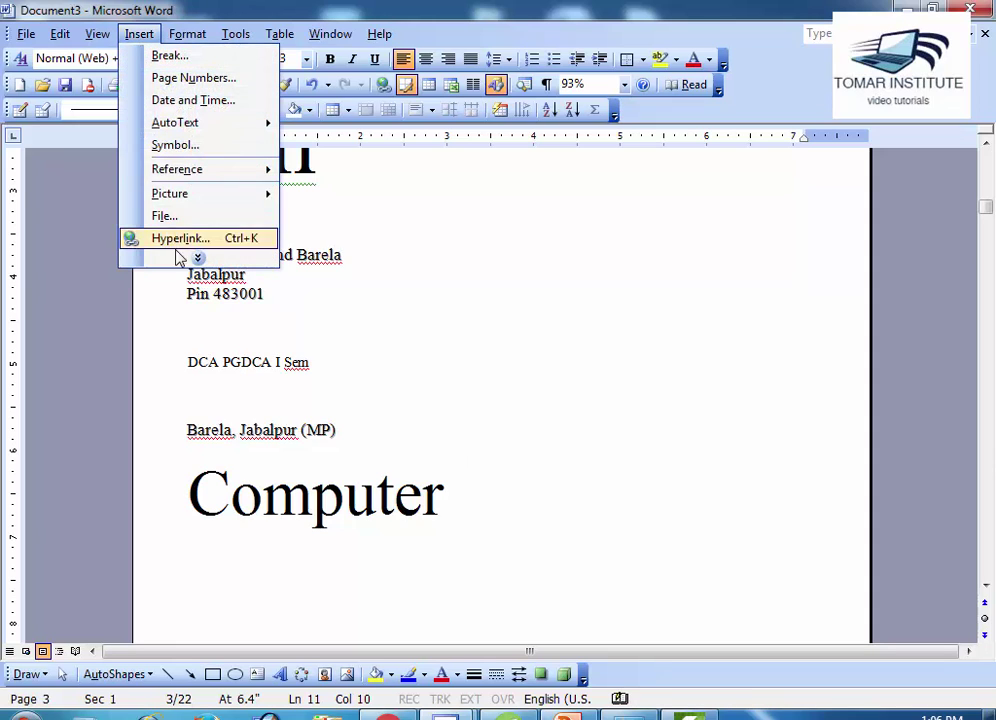
click(185, 258)
mouse_move(265, 122)
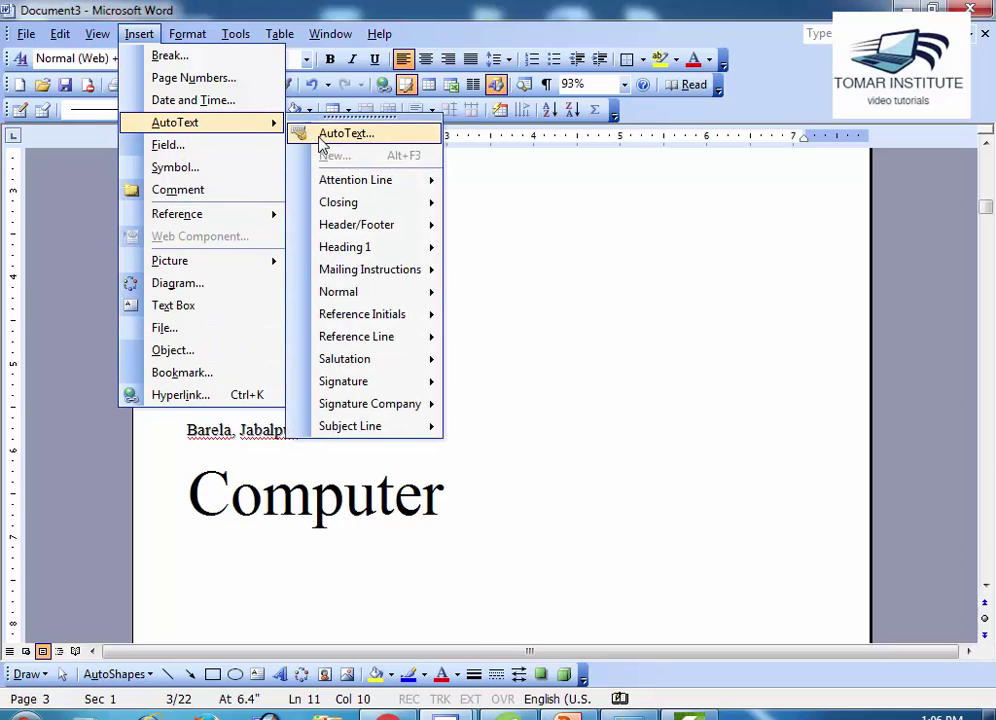
click(321, 141)
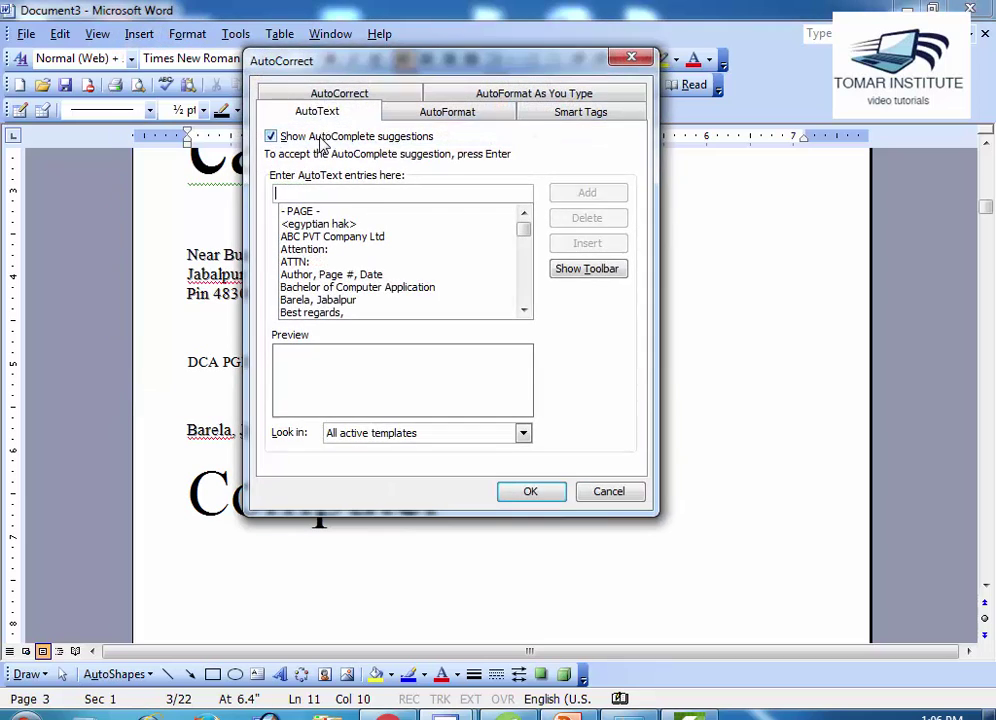
click(327, 92)
drag(625, 391, 622, 400)
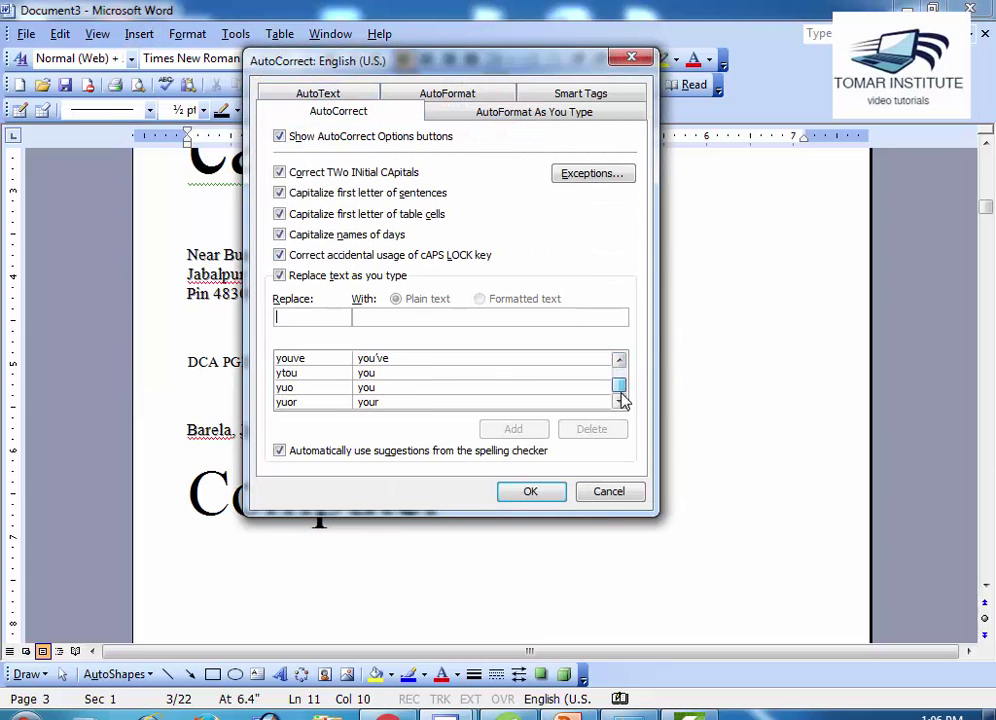
click(619, 360)
click(619, 360)
click(619, 360)
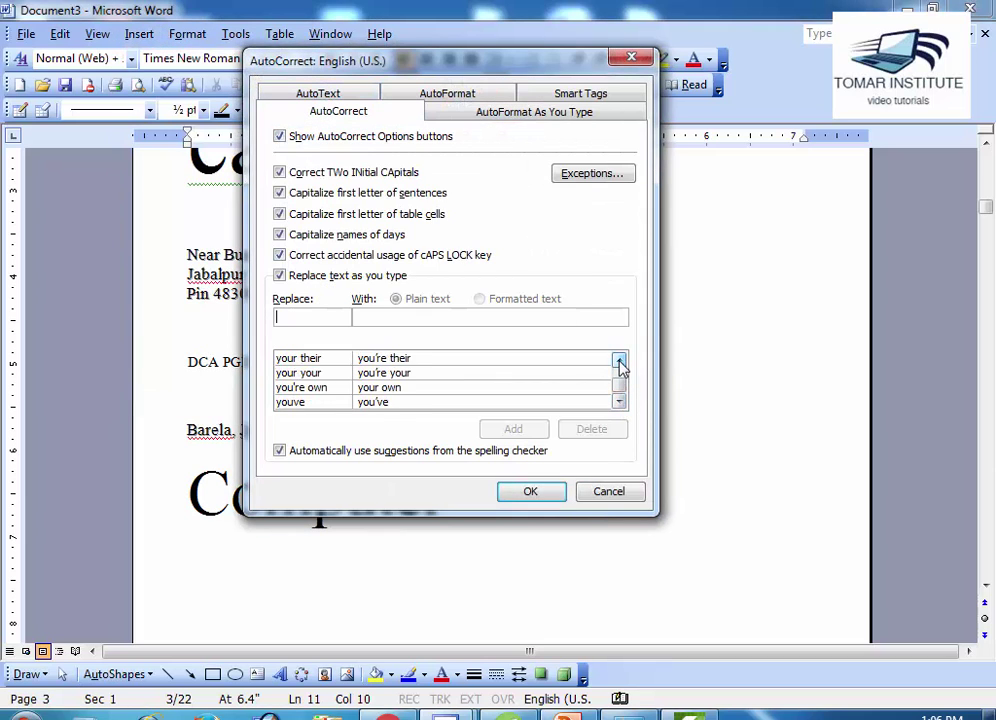
click(619, 360)
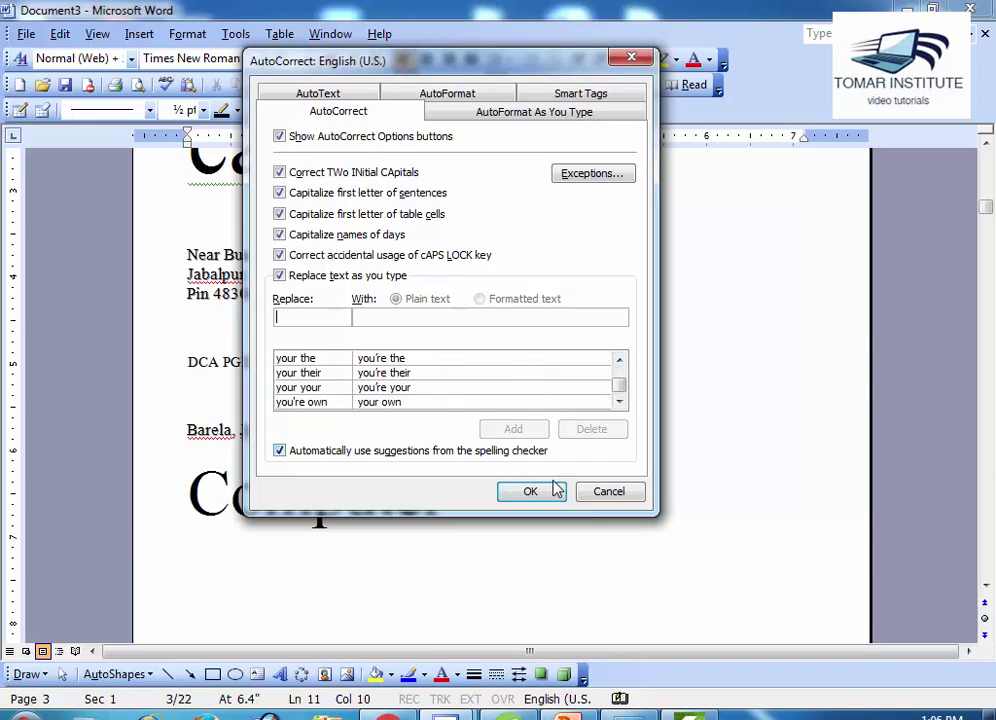
click(591, 491)
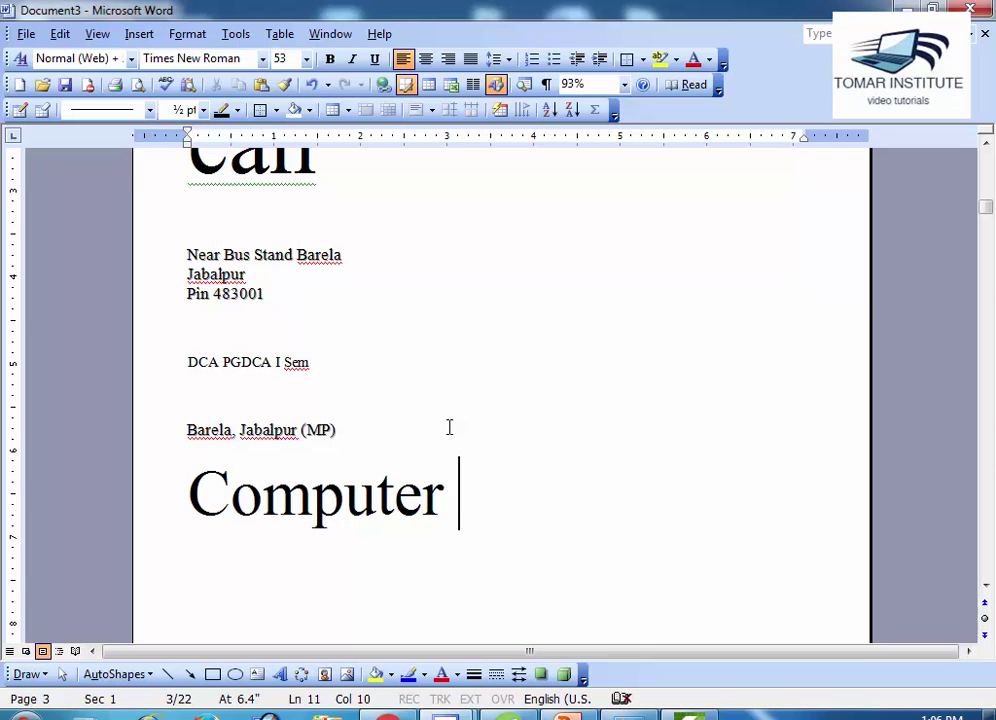